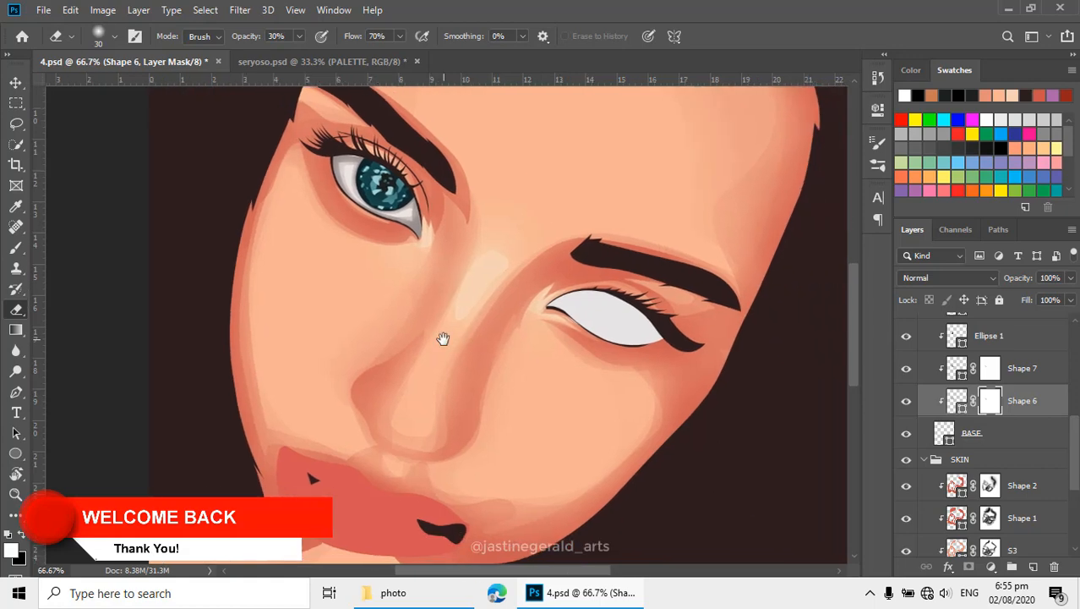
- Check the layers that make up the finished eye and select the Ellipse 1 layer
key(p)
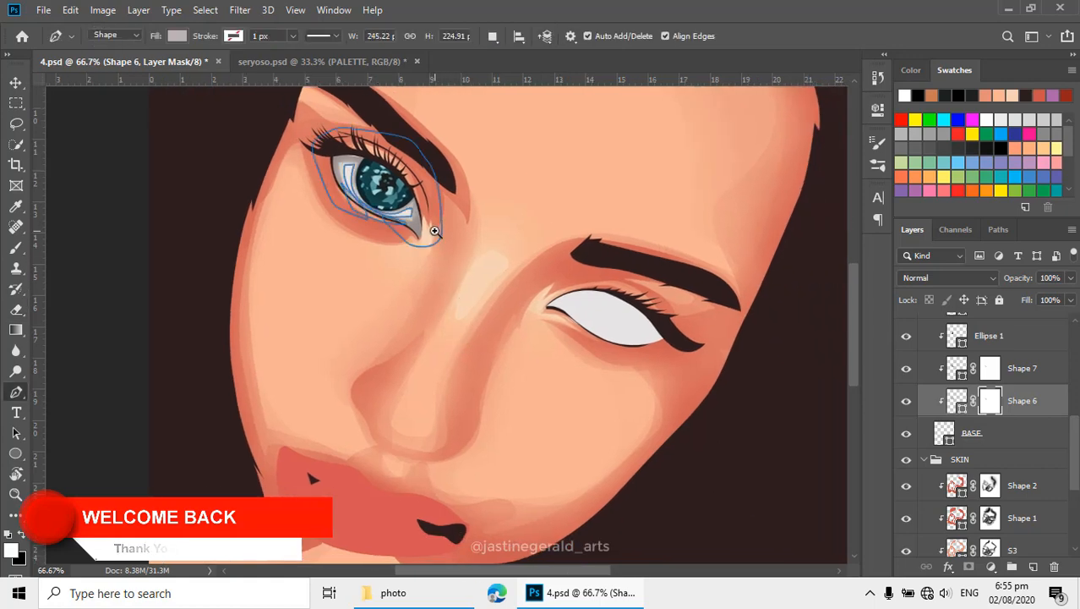
scroll(435, 237, up, 1)
drag(453, 258, 412, 269)
scroll(978, 450, up, 3)
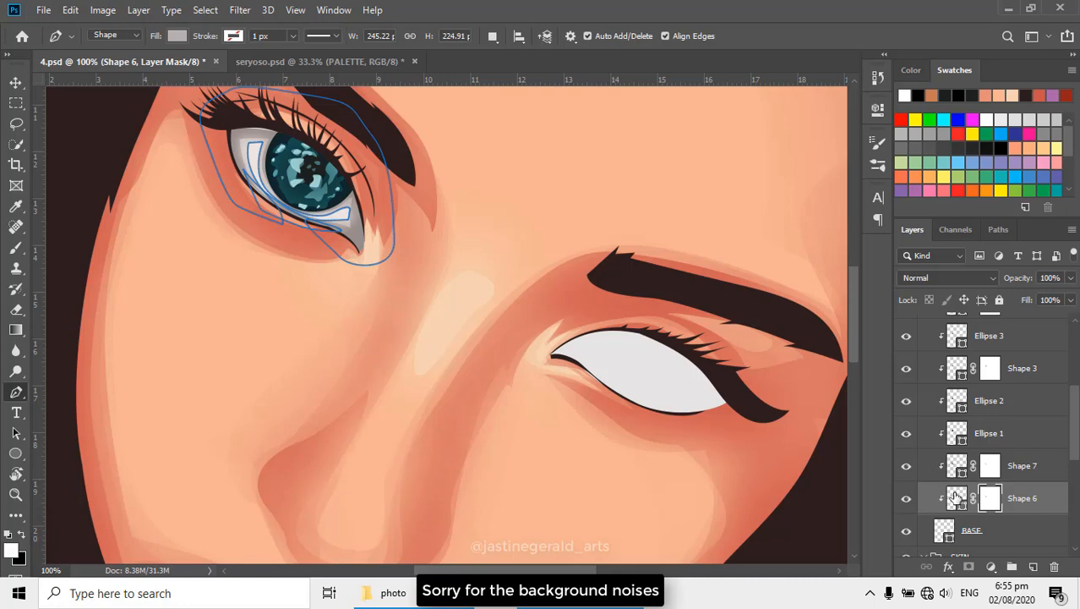
click(945, 536)
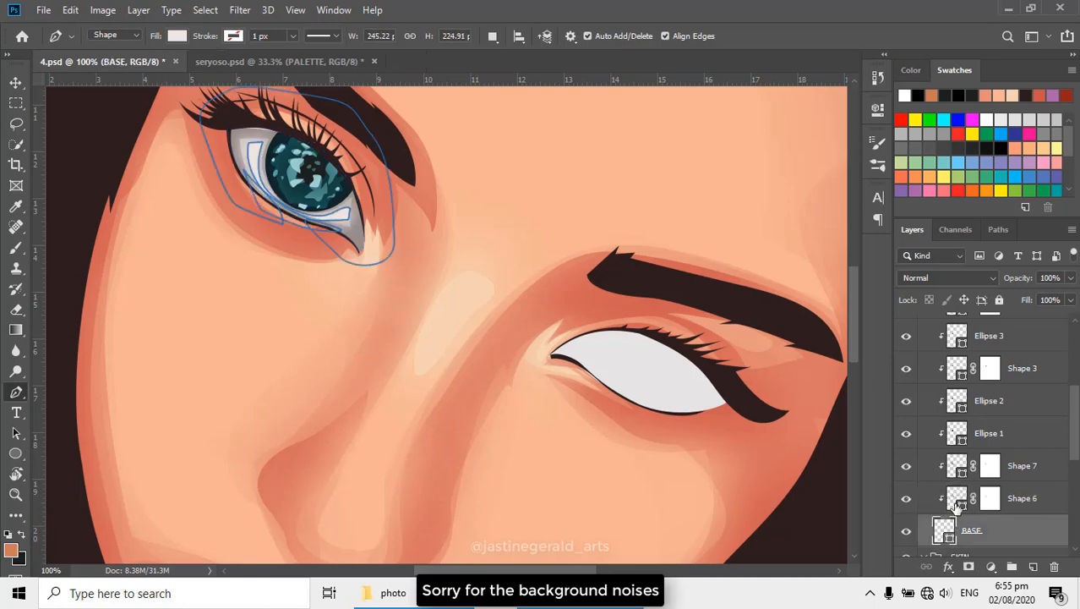
click(958, 499)
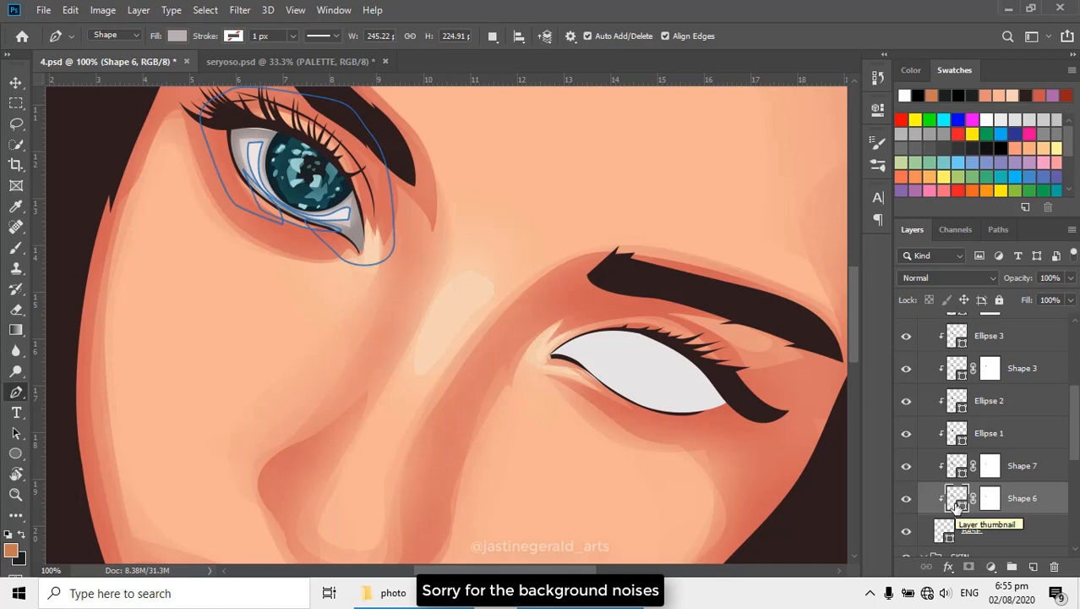
click(958, 463)
click(958, 433)
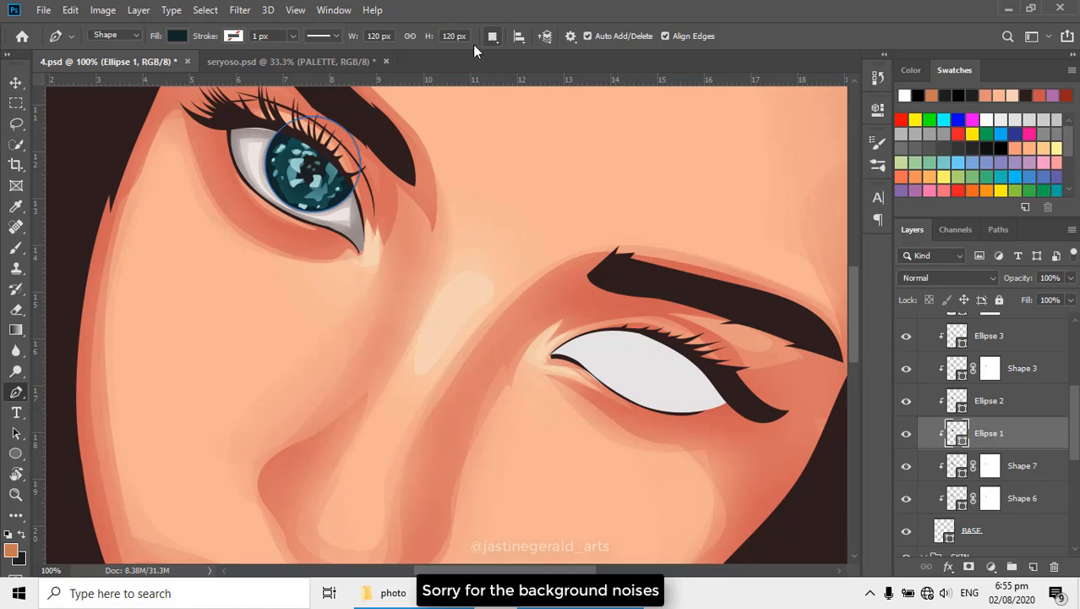
- Using the reference photo, draw a 111 px circle over the second eye's iris, combined into the Ellipse 1 shape
click(494, 36)
click(525, 70)
key(u)
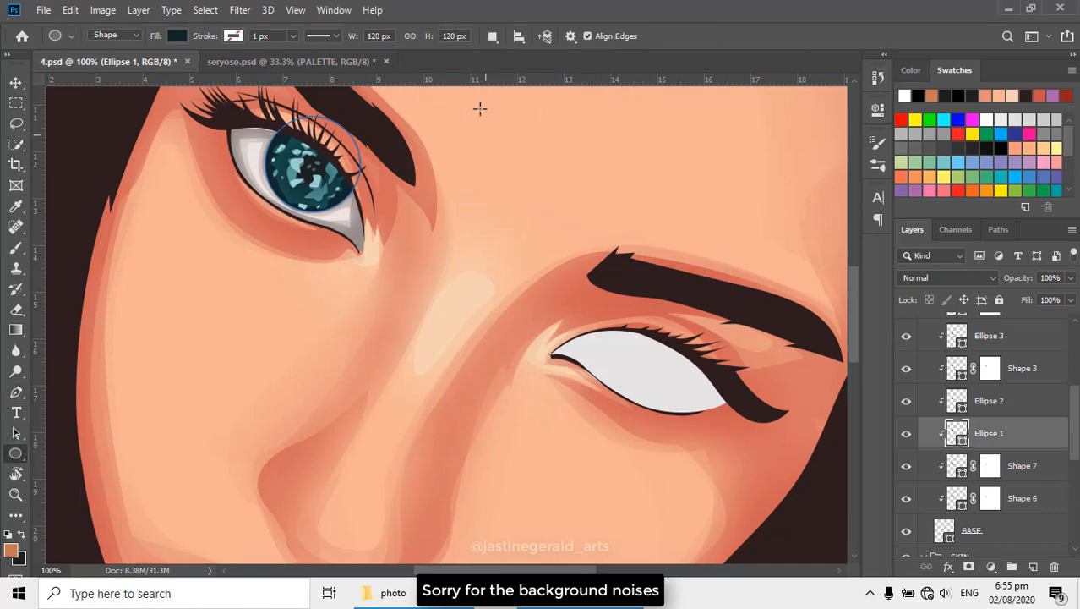
click(492, 38)
click(533, 68)
scroll(970, 454, up, 3)
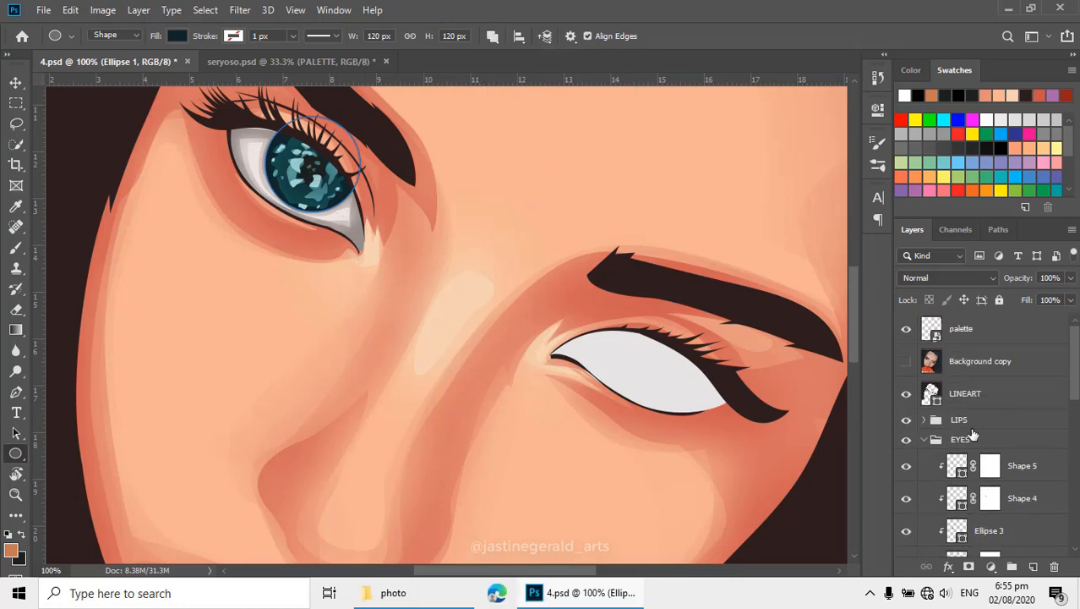
click(905, 362)
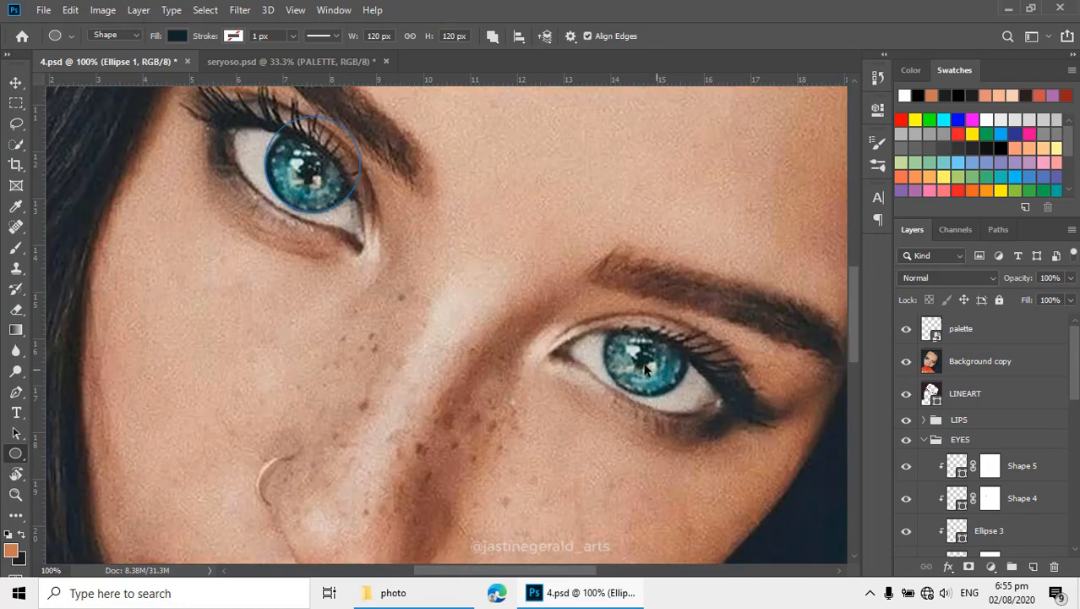
ctrl+click(641, 364)
drag(613, 298, 742, 441)
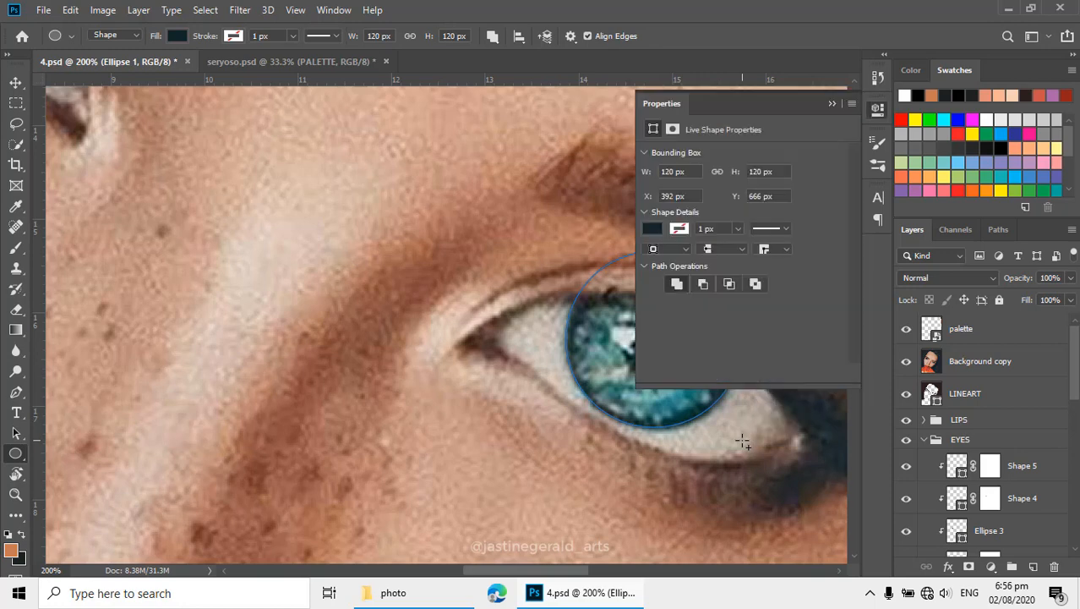
click(833, 105)
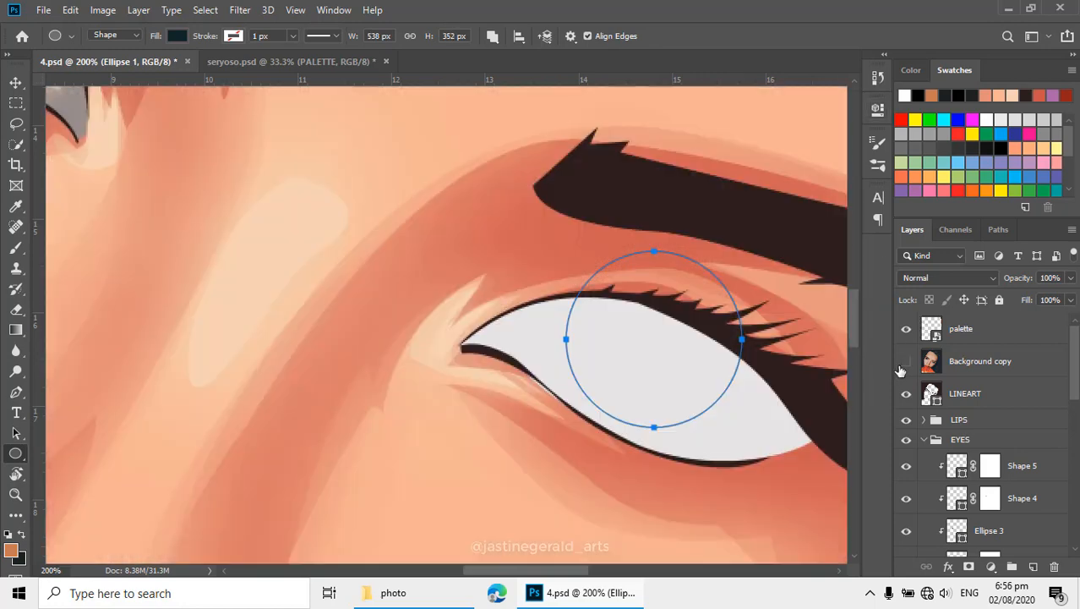
- Select the BASE layer and set the Pen tool to combine new paths with its existing shape
alt+click(435, 286)
alt+click(434, 285)
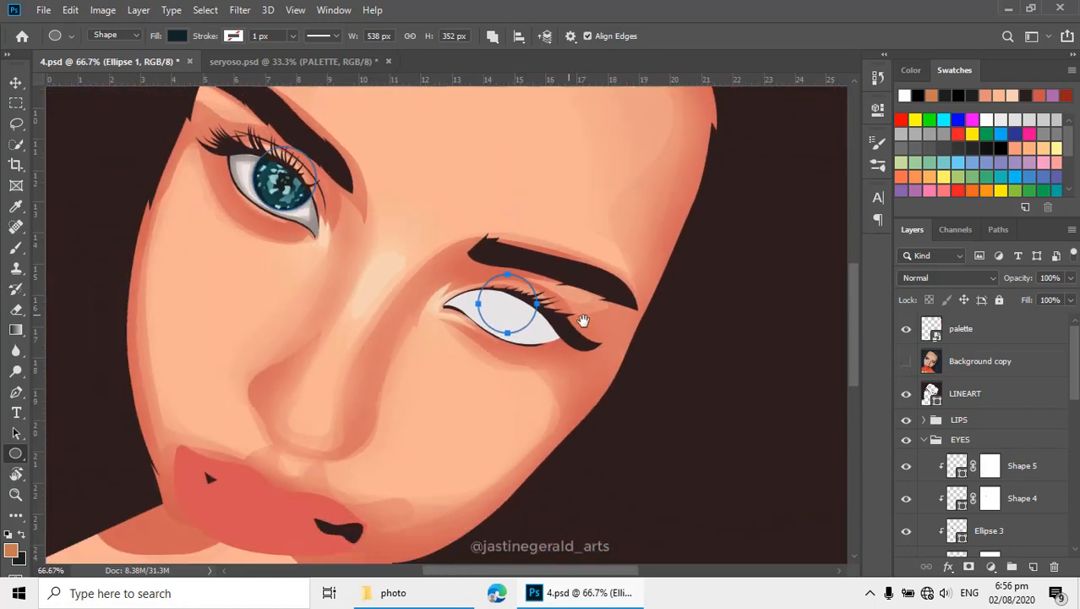
ctrl+click(514, 310)
ctrl+click(514, 309)
ctrl+click(514, 309)
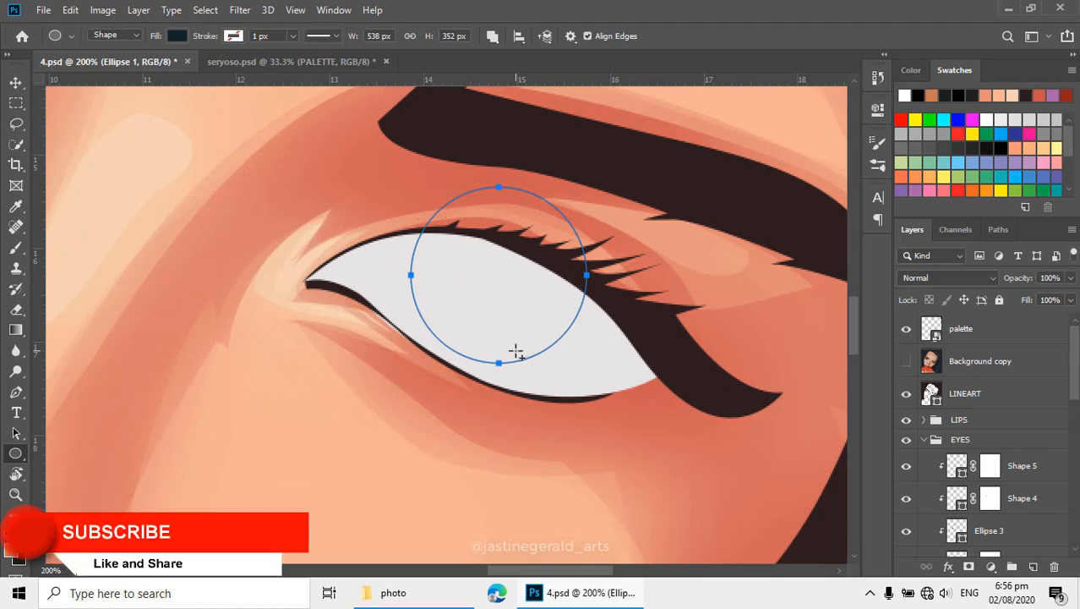
scroll(941, 420, down, 4)
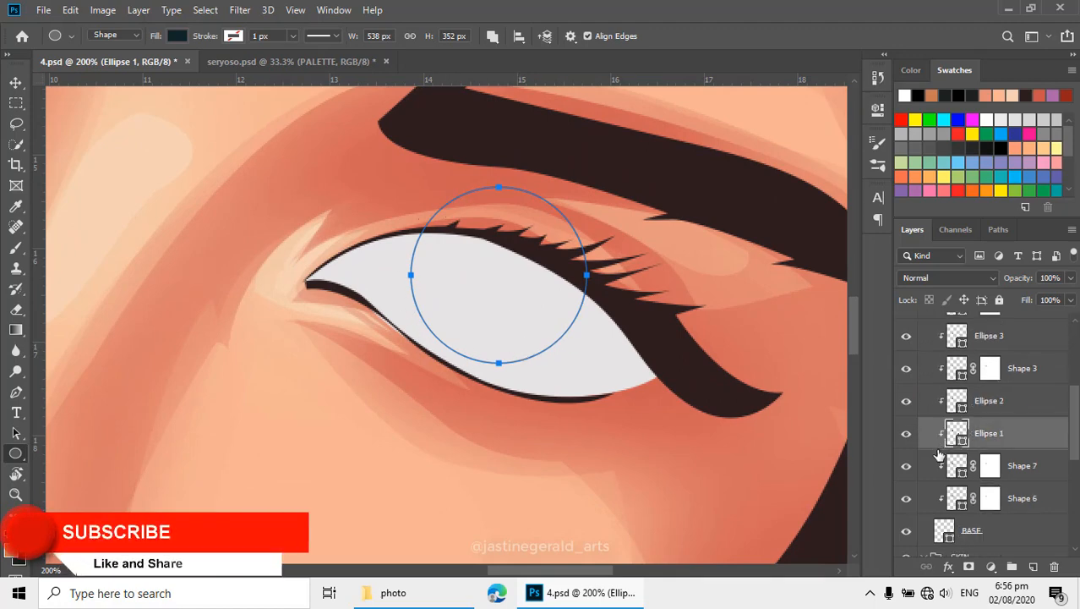
key(p)
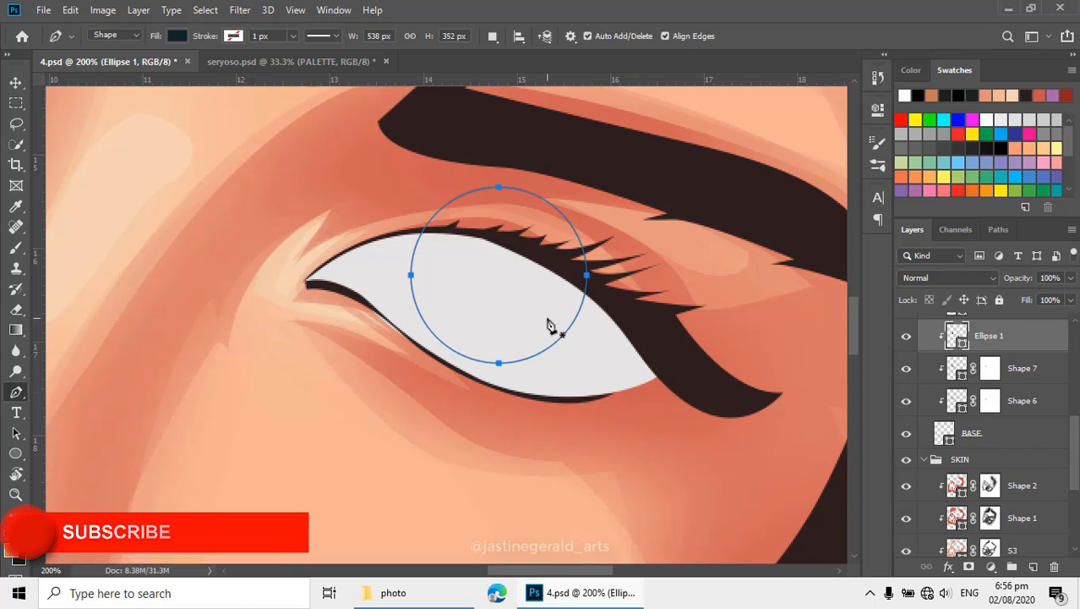
click(945, 433)
scroll(941, 389, up, 5)
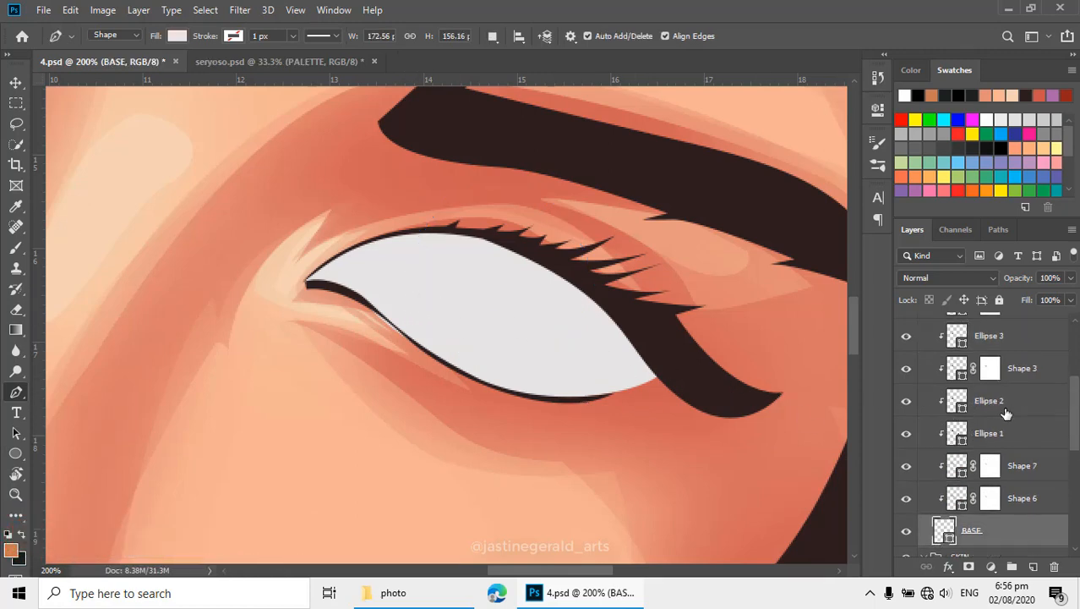
click(489, 38)
click(533, 70)
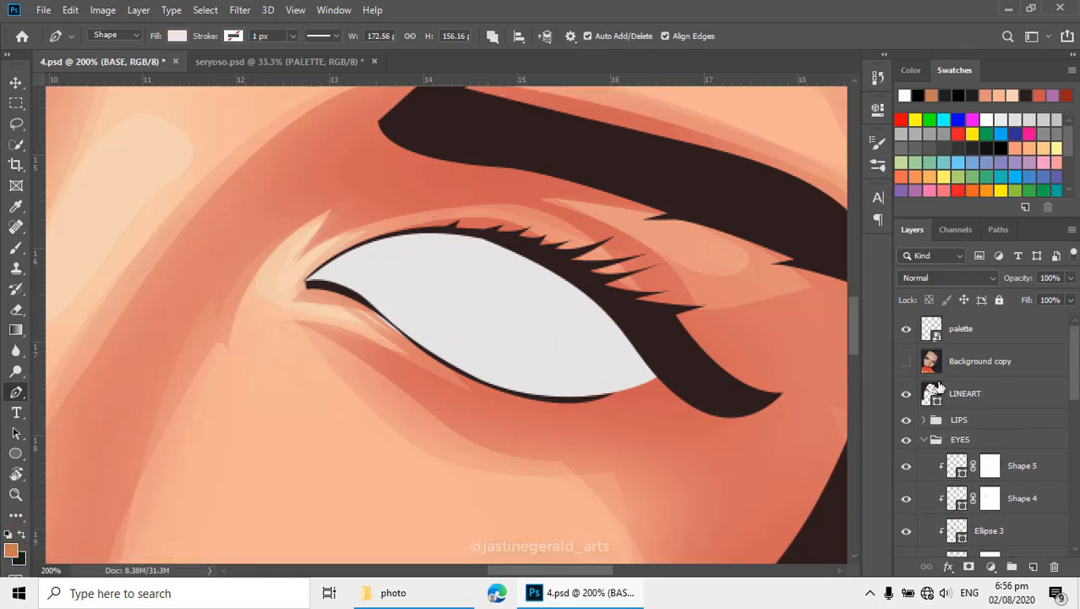
- Trace the second eye's white as a closed curved path along the lower and upper lids, checking the outline against the reference photo
click(904, 364)
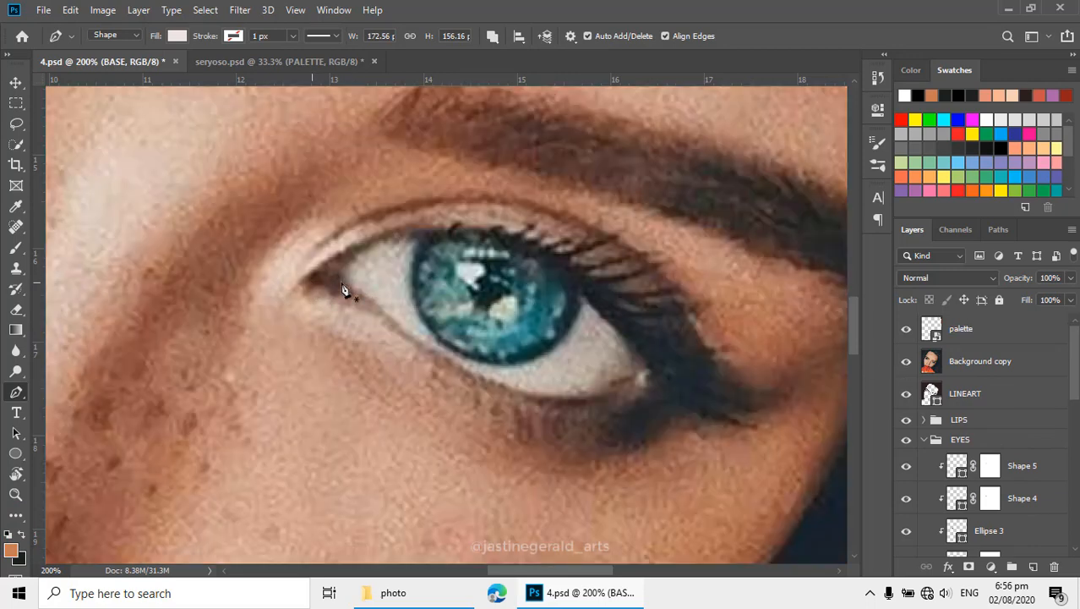
click(906, 362)
click(309, 285)
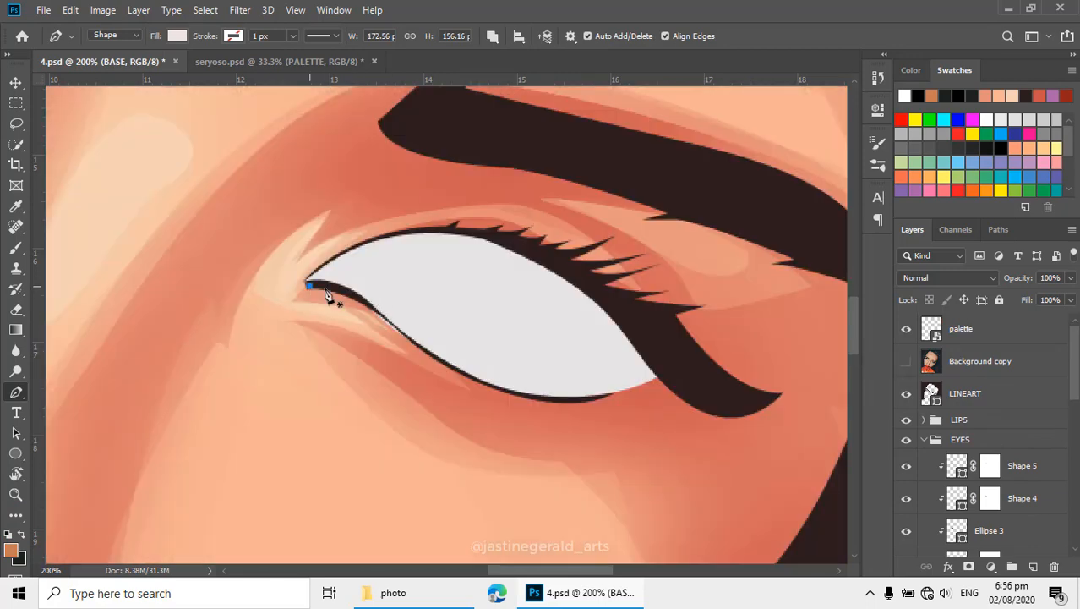
drag(419, 344, 475, 400)
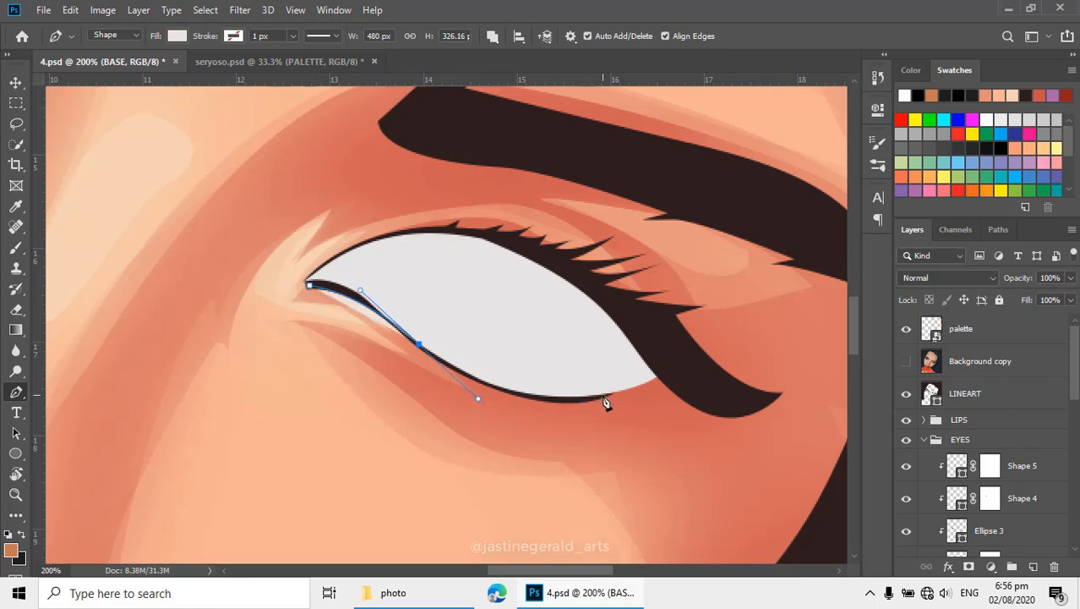
drag(603, 395, 636, 386)
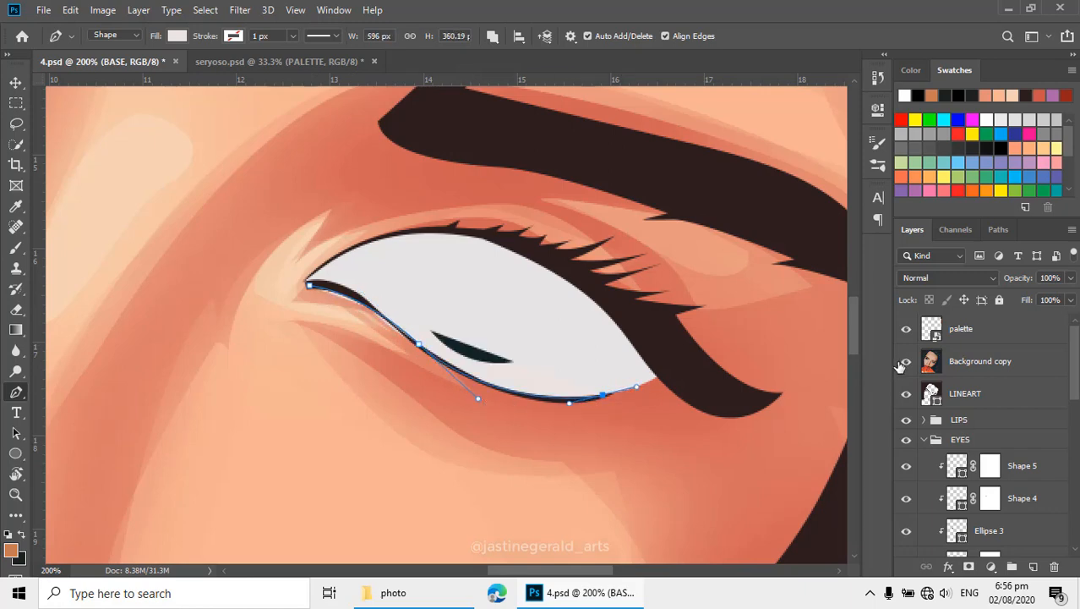
click(905, 361)
click(669, 355)
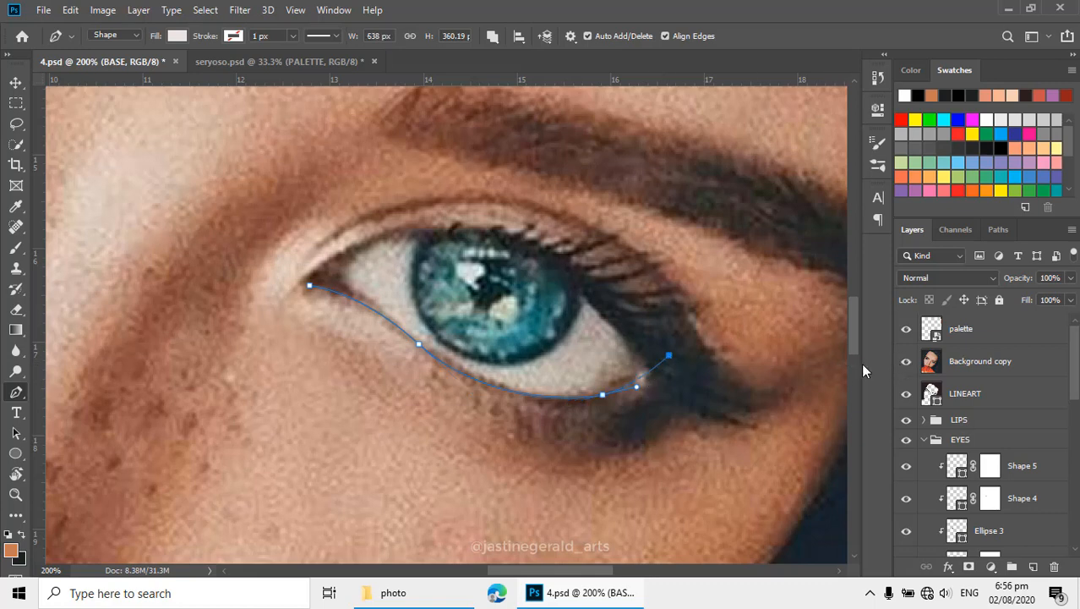
ctrl+click(600, 397)
drag(632, 335, 678, 365)
drag(650, 317, 606, 290)
drag(455, 260, 394, 273)
drag(356, 315, 371, 328)
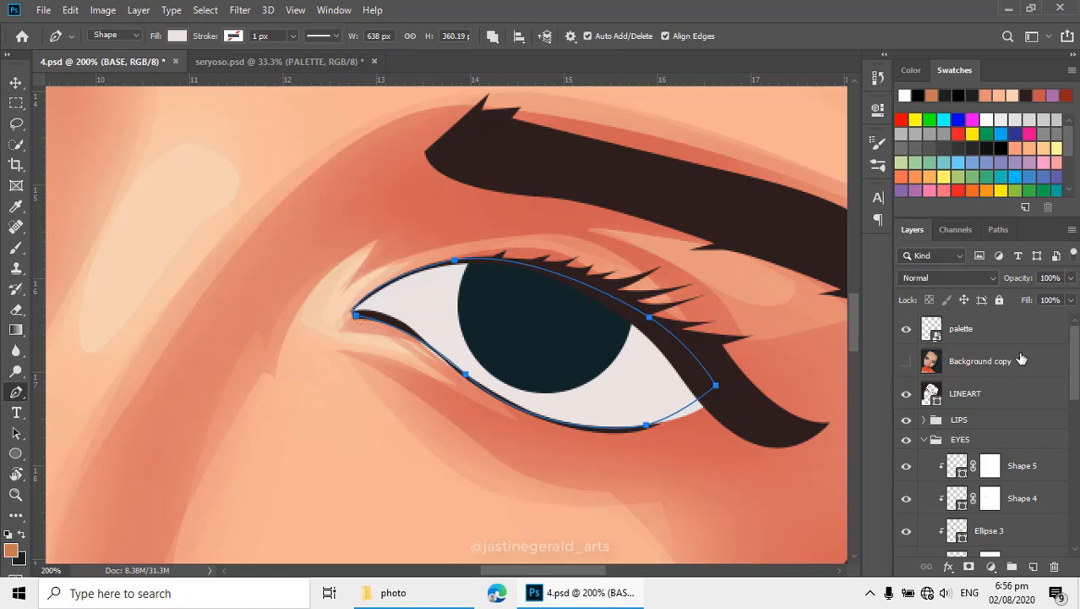
- Show the reference photo over the second eye and select the LINEART layer
click(904, 361)
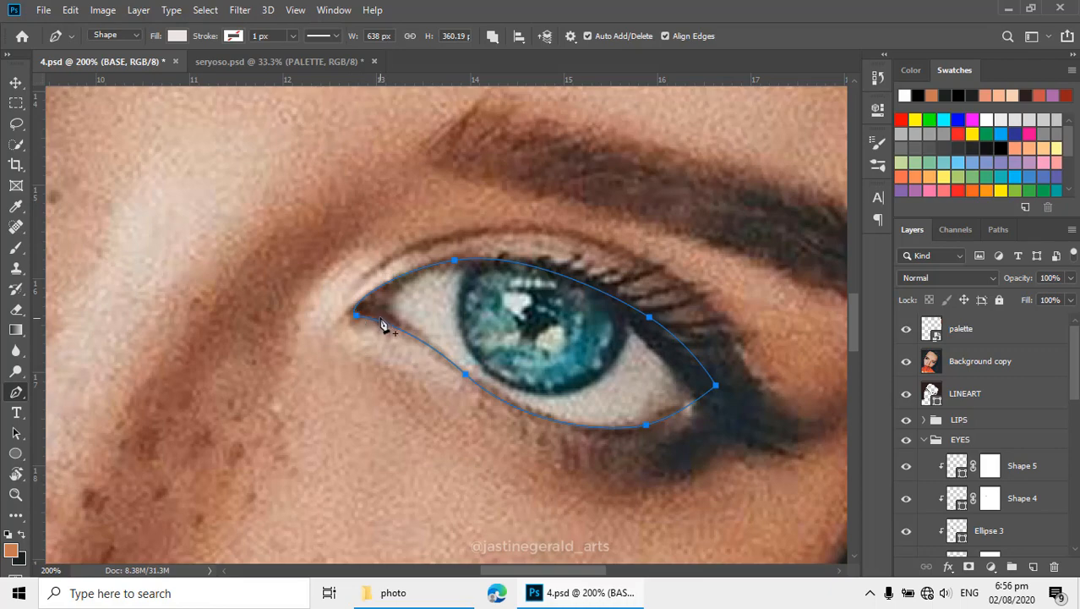
scroll(372, 313, up, 1)
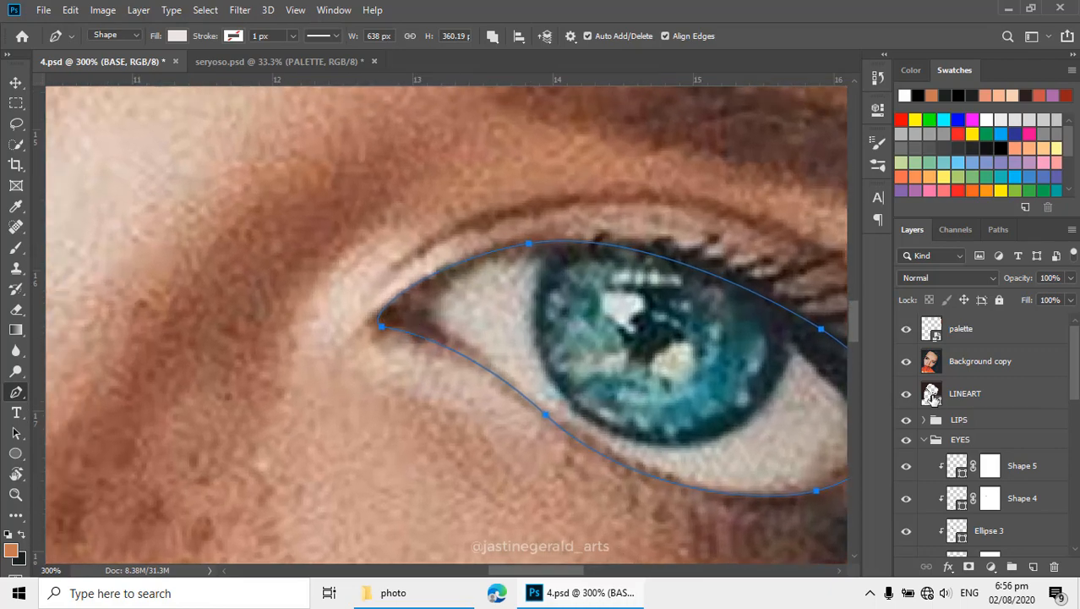
click(930, 395)
key(z)
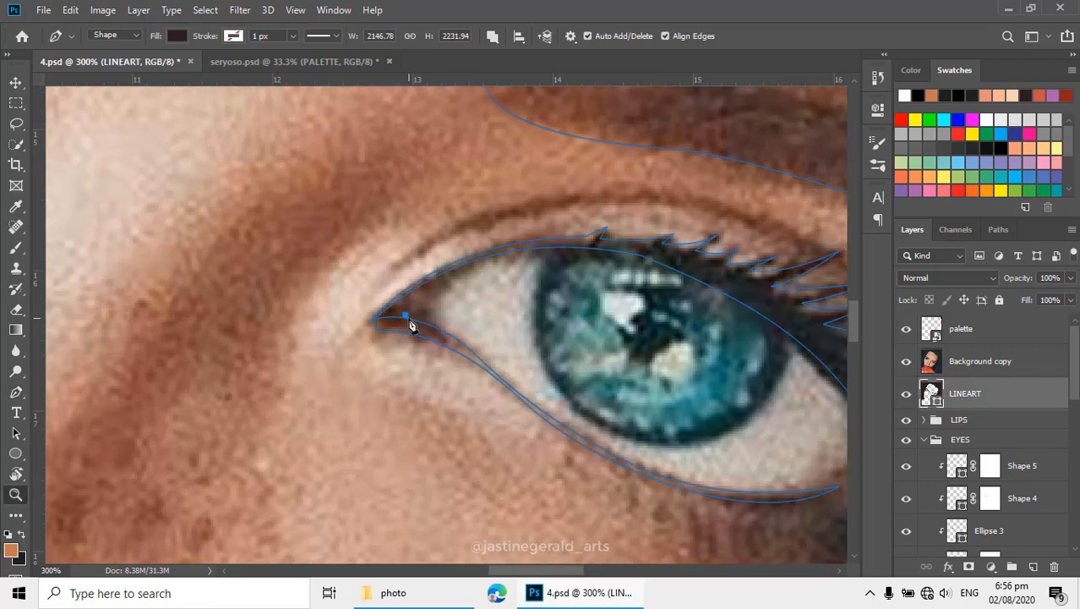
key(ctrl+h)
key(ctrl+h)
key(ctrl+h)
key(ctrl+h)
key(ctrl+h)
key(ctrl+h)
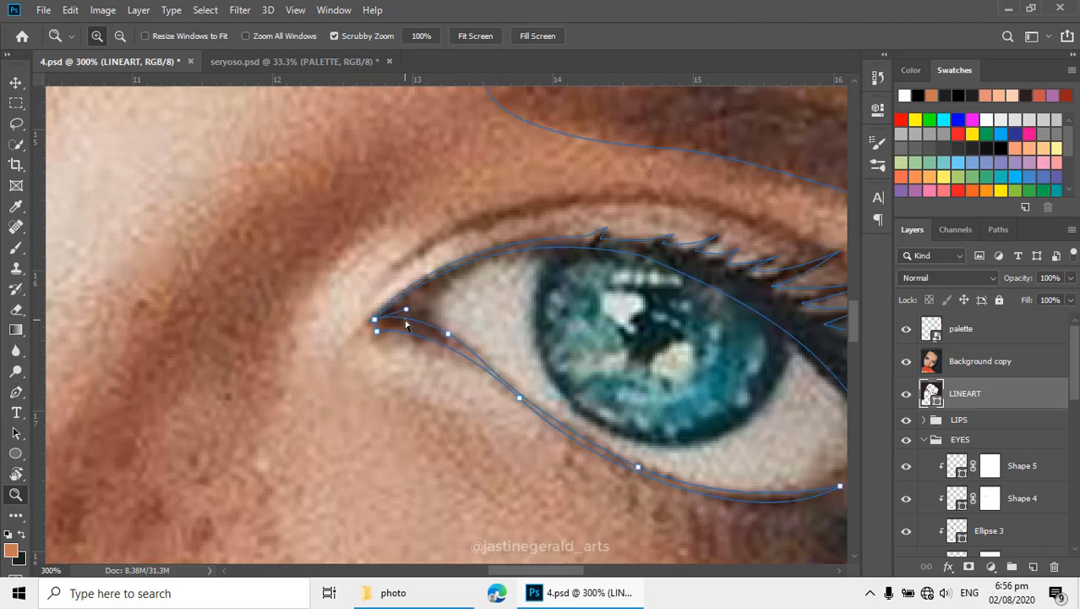
key(p)
key(Escape)
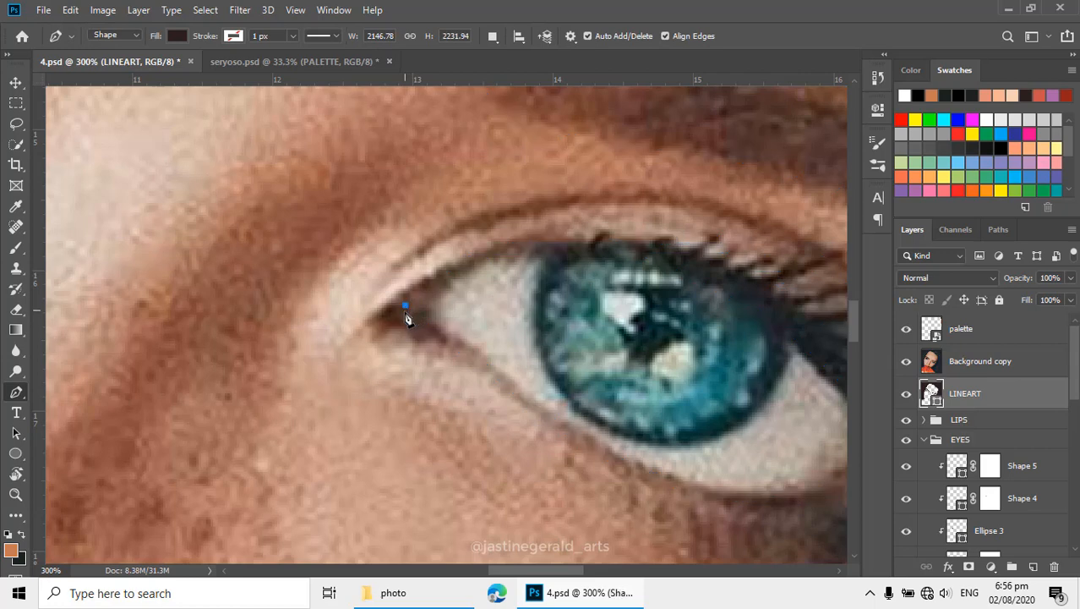
click(405, 306)
key(z)
key(ctrl+z)
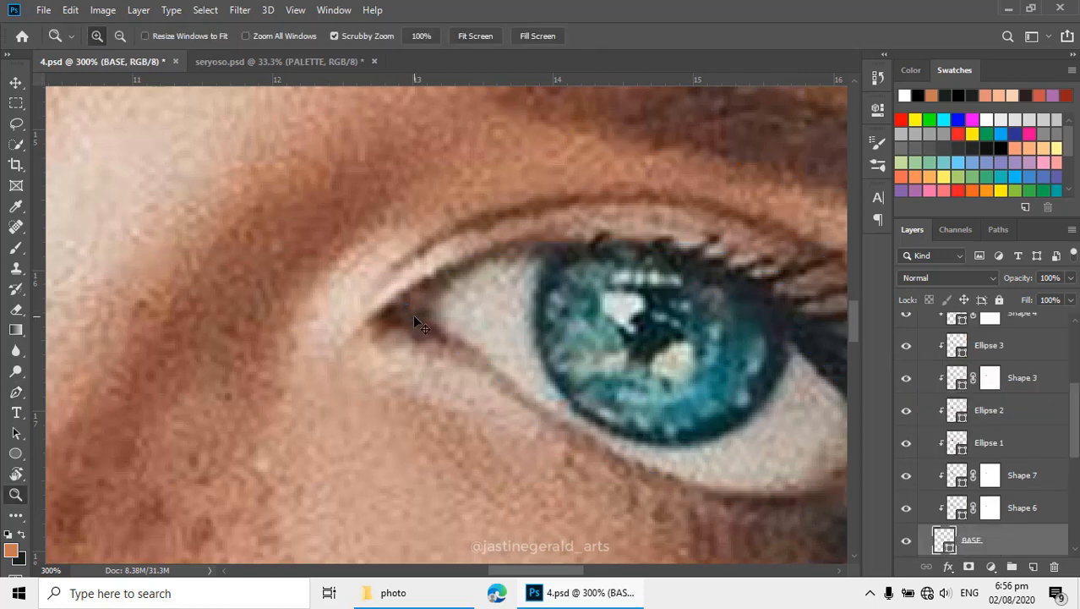
- Adjust the LINEART path's lower-lid anchor and curve handles near the second eye's inner corner to follow the photo
key(p)
scroll(1028, 387, up, 5)
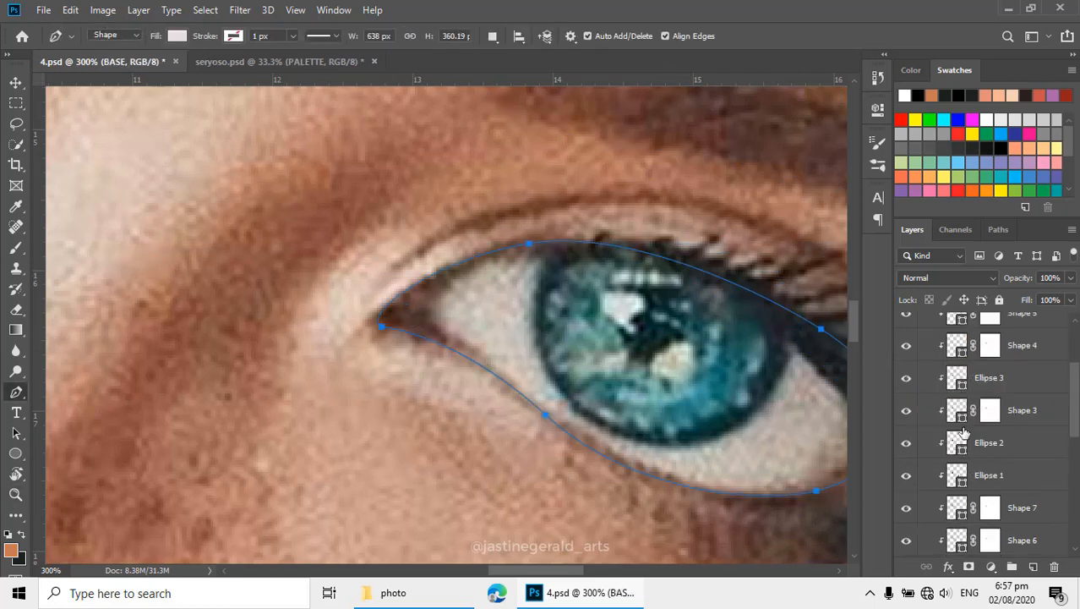
click(964, 394)
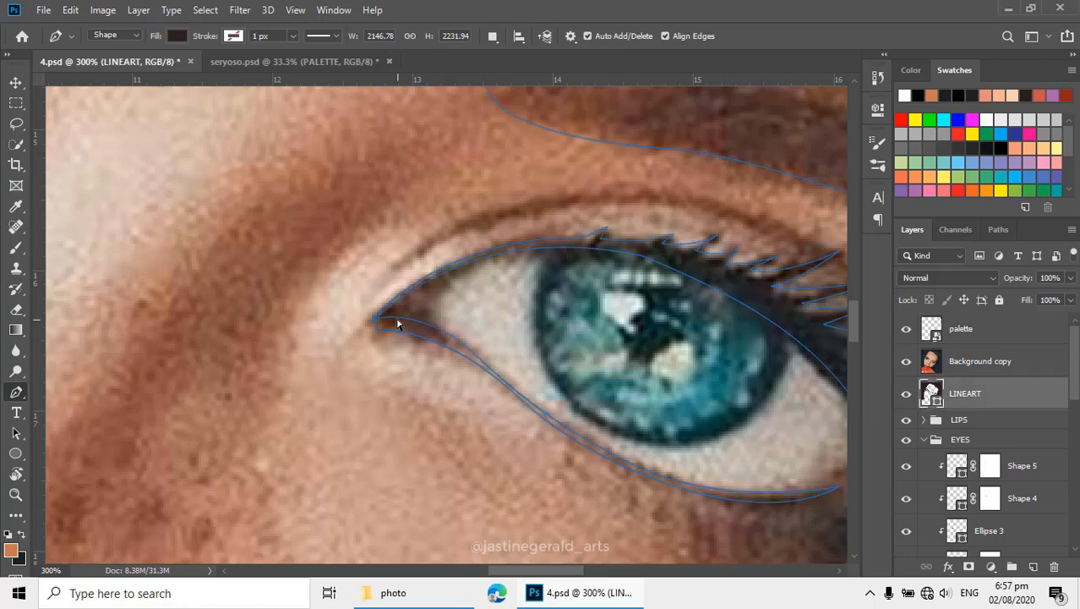
click(405, 320)
drag(451, 338, 514, 373)
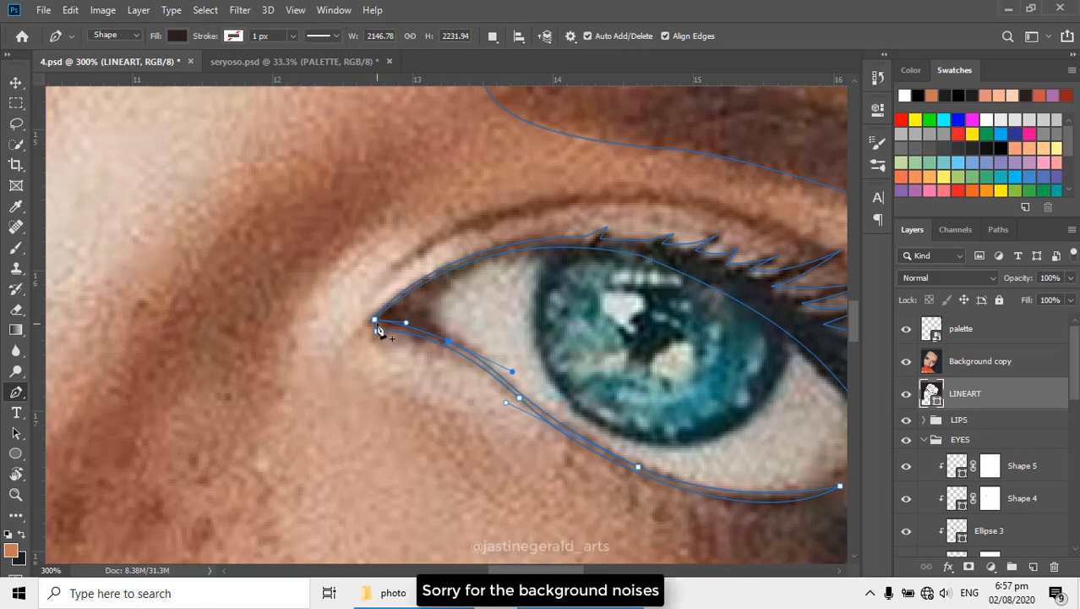
- Try reshaping the inner-corner anchors and curve handles of the lower-lid LINEART path, and undo these edits
drag(376, 328, 378, 328)
mouse_move(506, 403)
mouse_down()
mouse_move(496, 367)
mouse_move(505, 388)
mouse_up()
key(z)
key(ctrl+z)
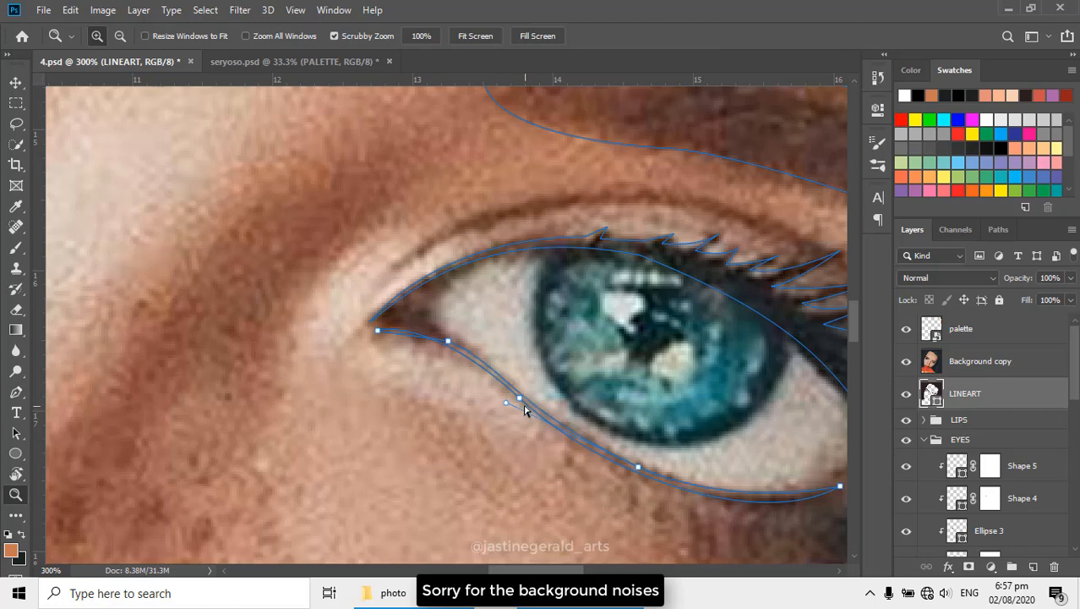
key(alt)
key(p)
mouse_move(505, 407)
mouse_down()
mouse_move(501, 377)
mouse_move(499, 396)
mouse_up()
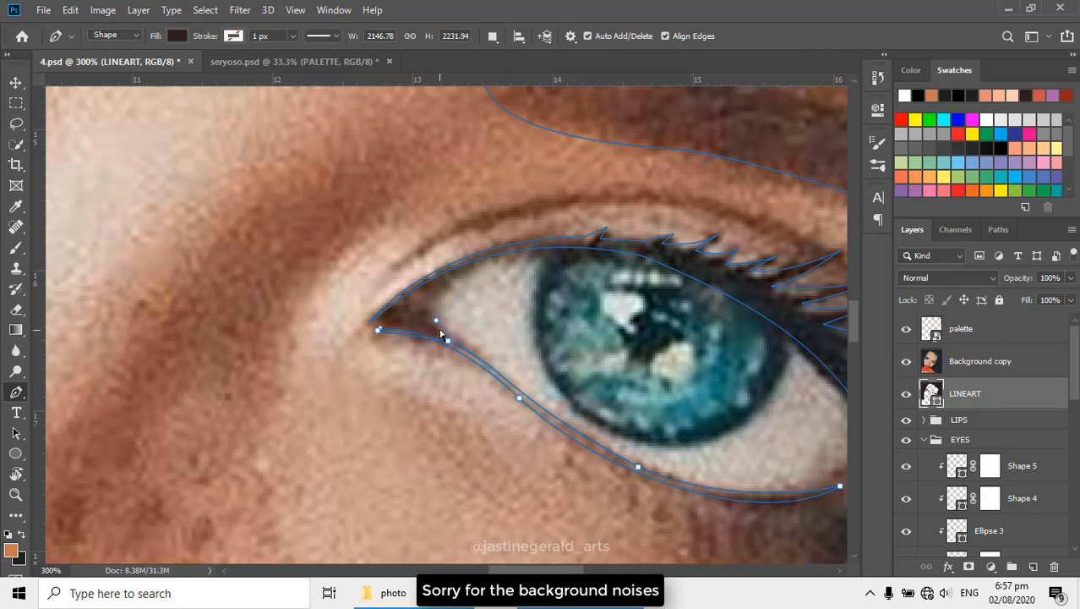
mouse_move(437, 321)
mouse_down()
mouse_move(433, 310)
mouse_move(425, 330)
mouse_move(437, 328)
mouse_up()
key(z)
key(ctrl+h)
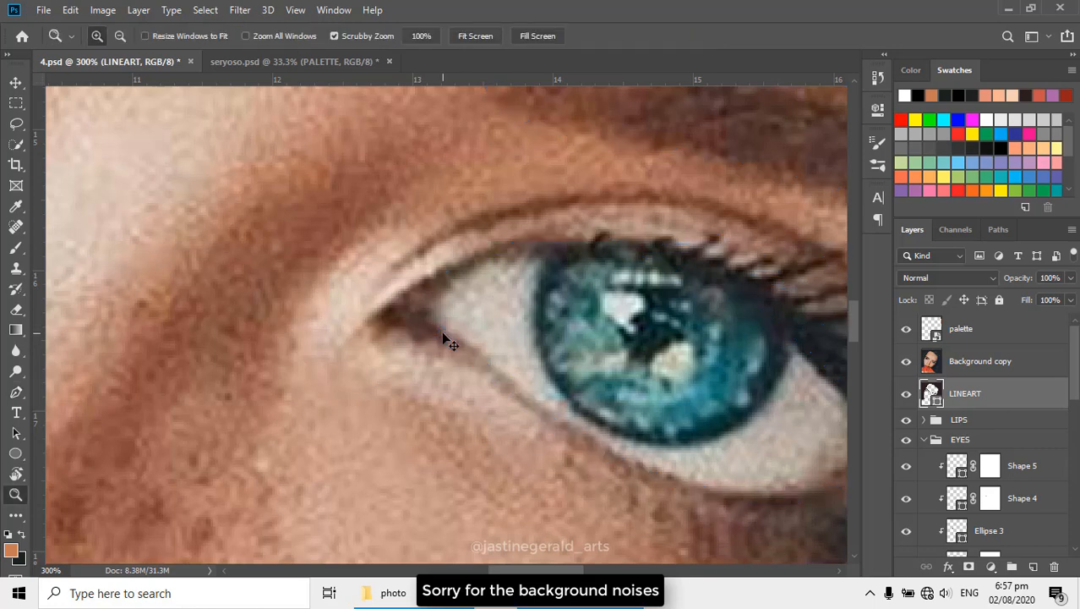
key(p)
key(ctrl+h)
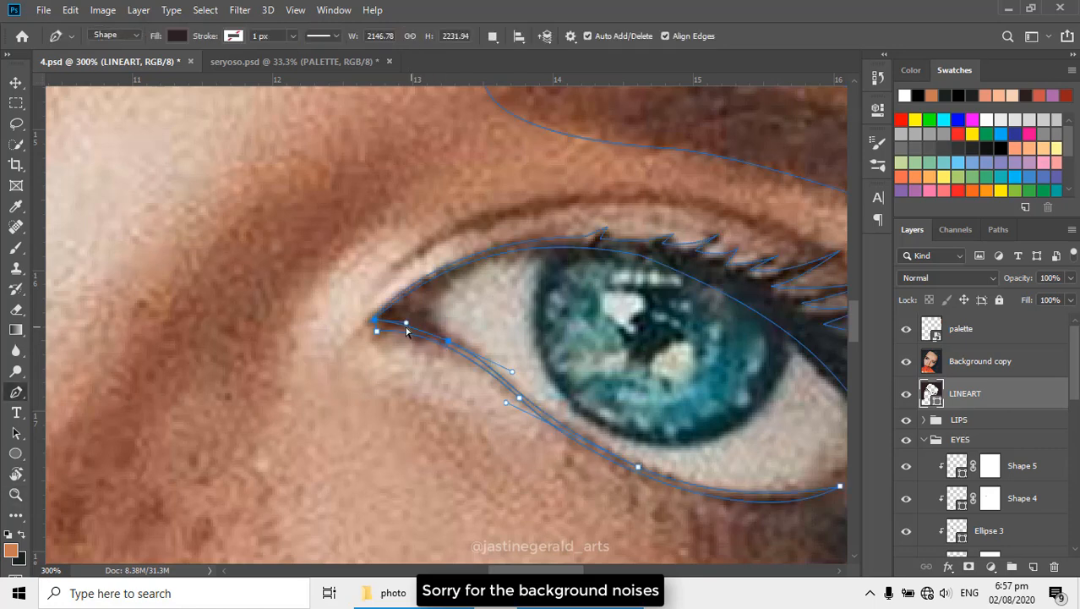
- Reshape the lower-lid LINEART curve at the second eye's inner corner by extending its handle, hide the reference photo and deselect the path
scroll(377, 328, up, 1)
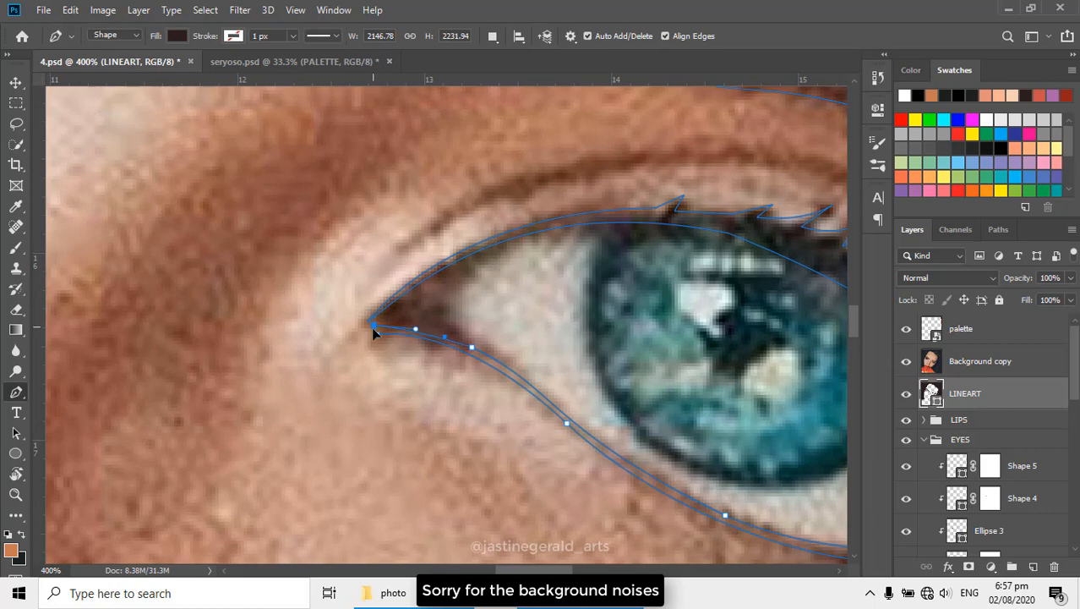
drag(375, 329, 445, 329)
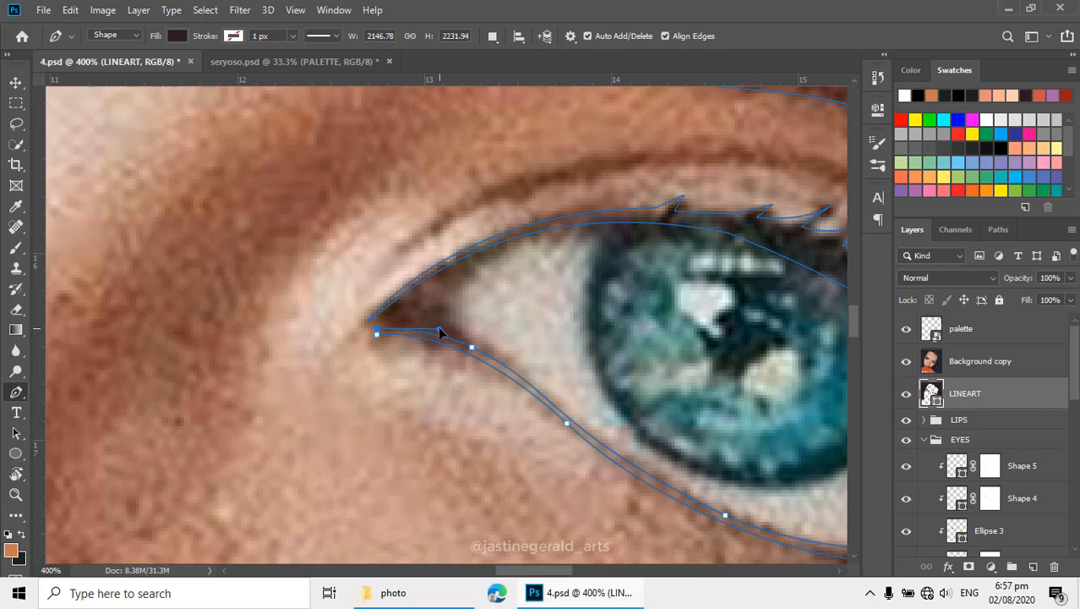
click(908, 367)
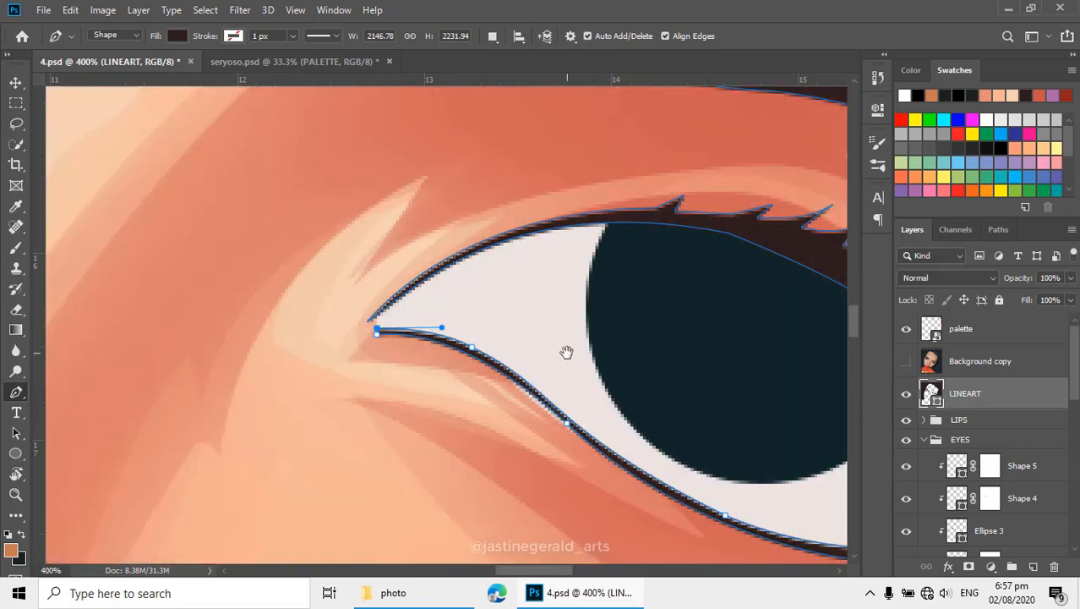
scroll(567, 352, down, 5)
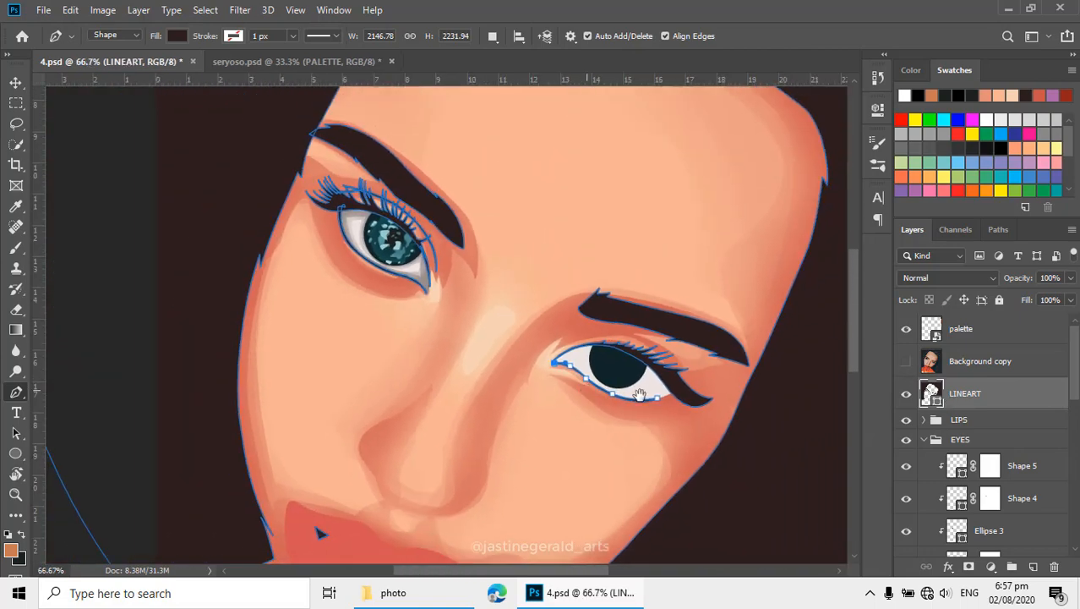
drag(640, 394, 685, 404)
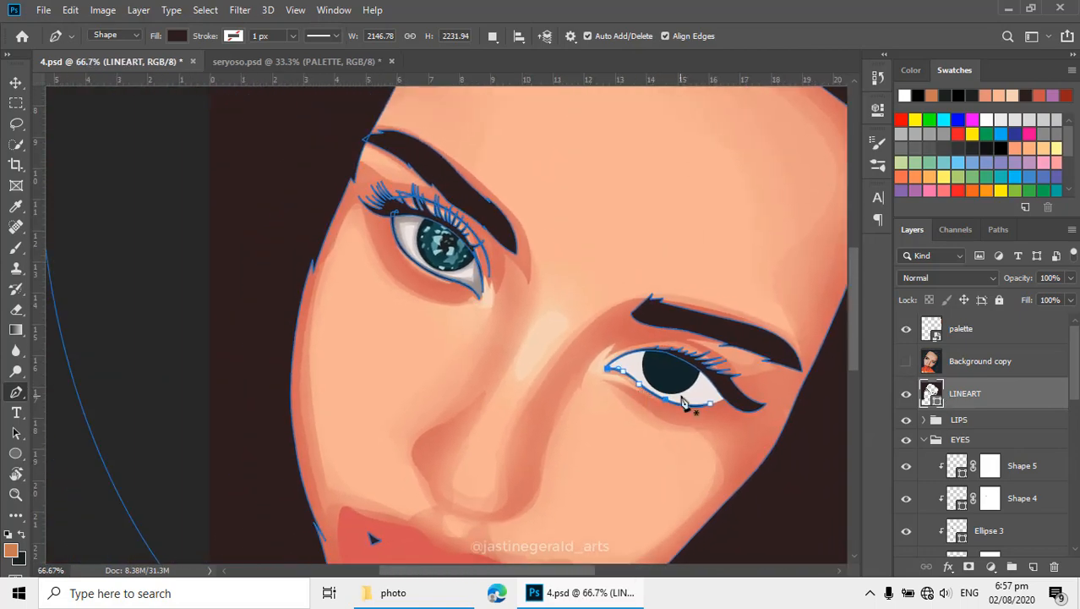
key(Return)
- Compare the vector face and both eyes with the reference photo
alt+click(600, 394)
drag(621, 411, 604, 322)
alt+click(607, 349)
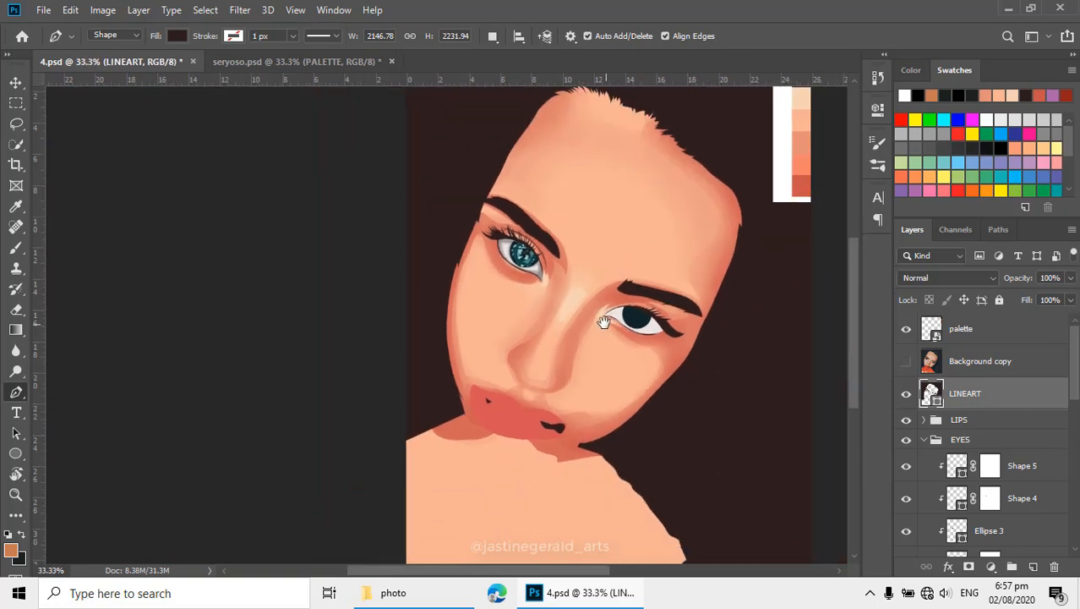
click(907, 362)
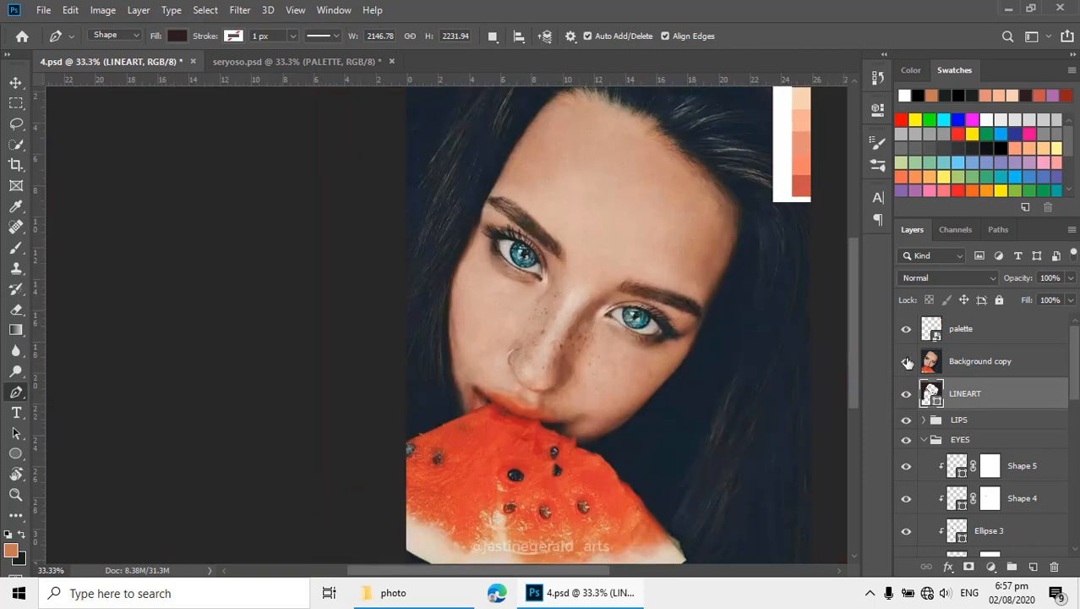
click(908, 361)
click(907, 362)
click(908, 362)
scroll(579, 342, up, 6)
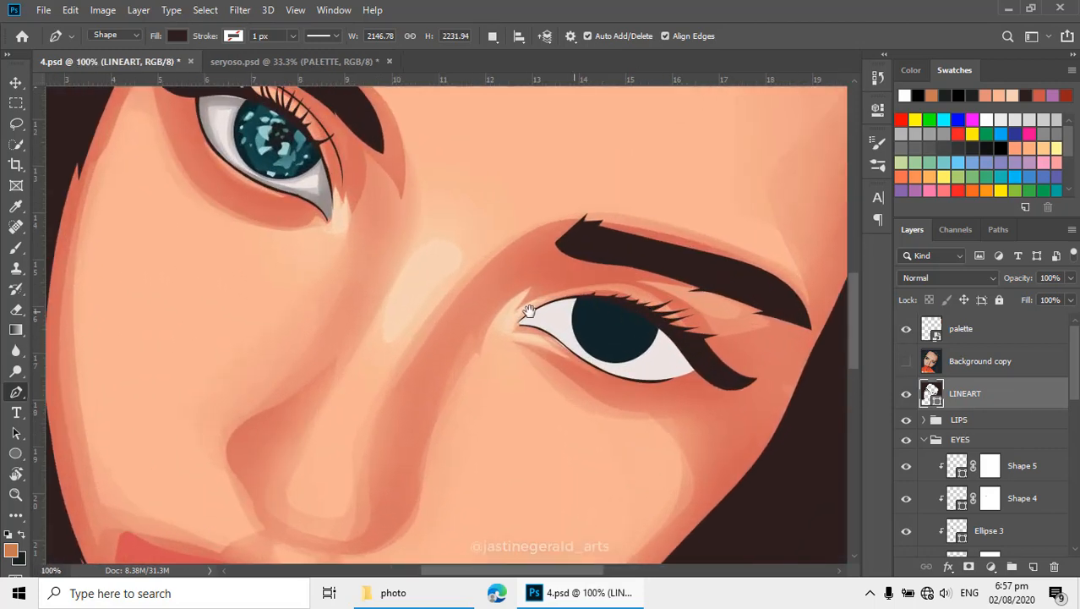
- Add a circle to the Ellipse 2 layer with Combine Shapes, fitting it to the second eye's iris in the reference photo
scroll(963, 435, down, 6)
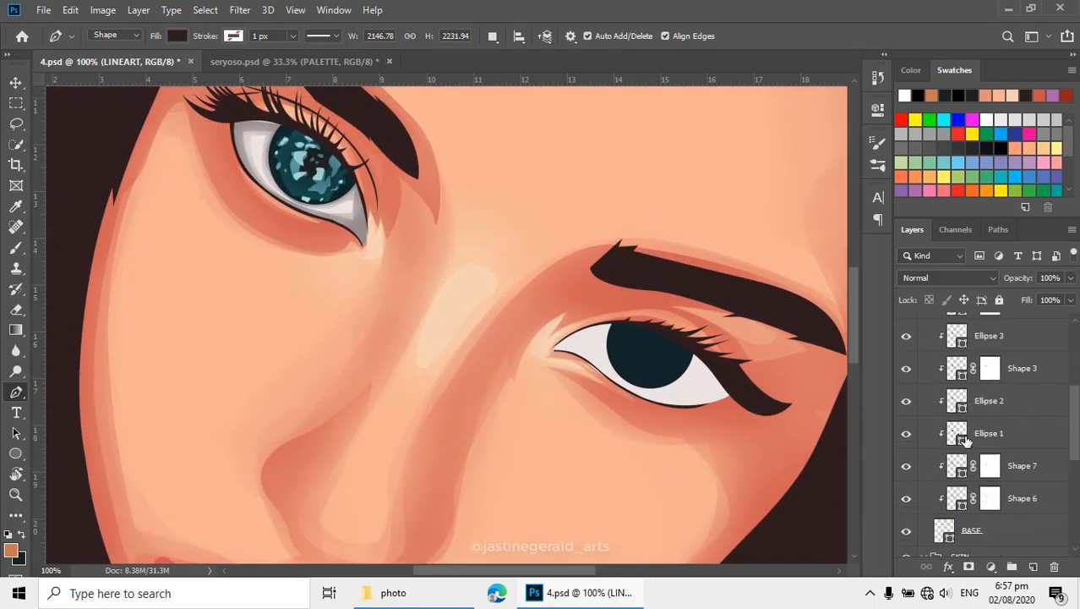
click(956, 434)
click(959, 406)
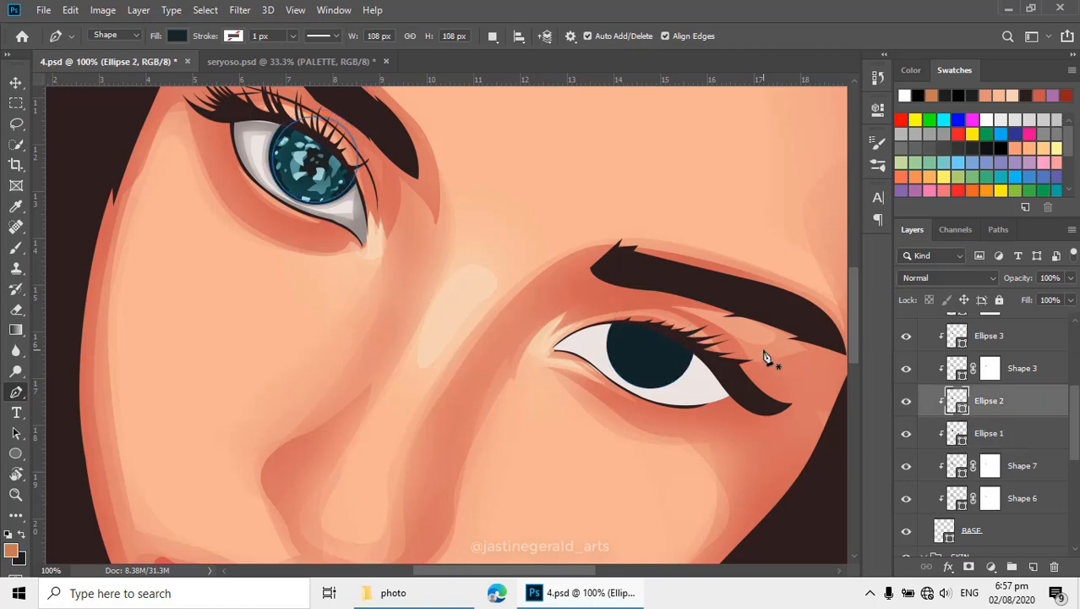
key(u)
click(494, 36)
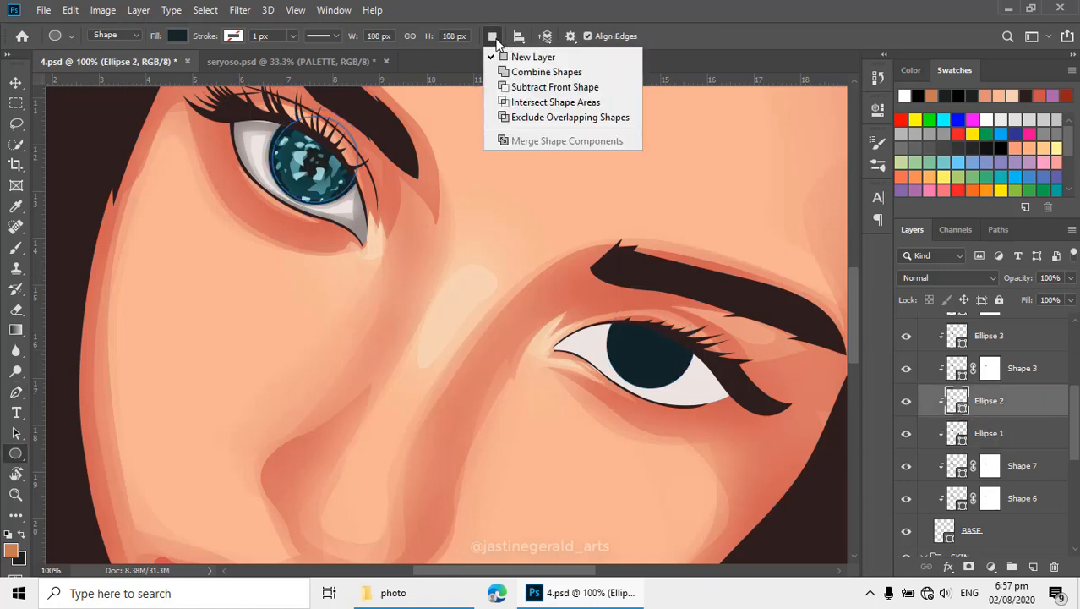
click(524, 67)
scroll(908, 375, up, 5)
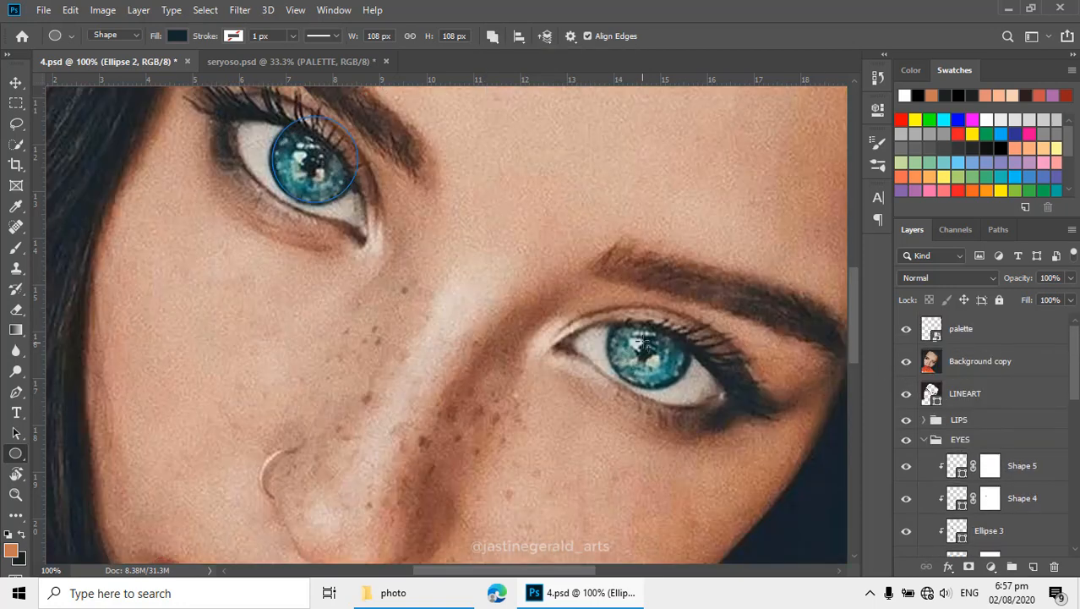
scroll(644, 342, up, 2)
drag(606, 288, 744, 443)
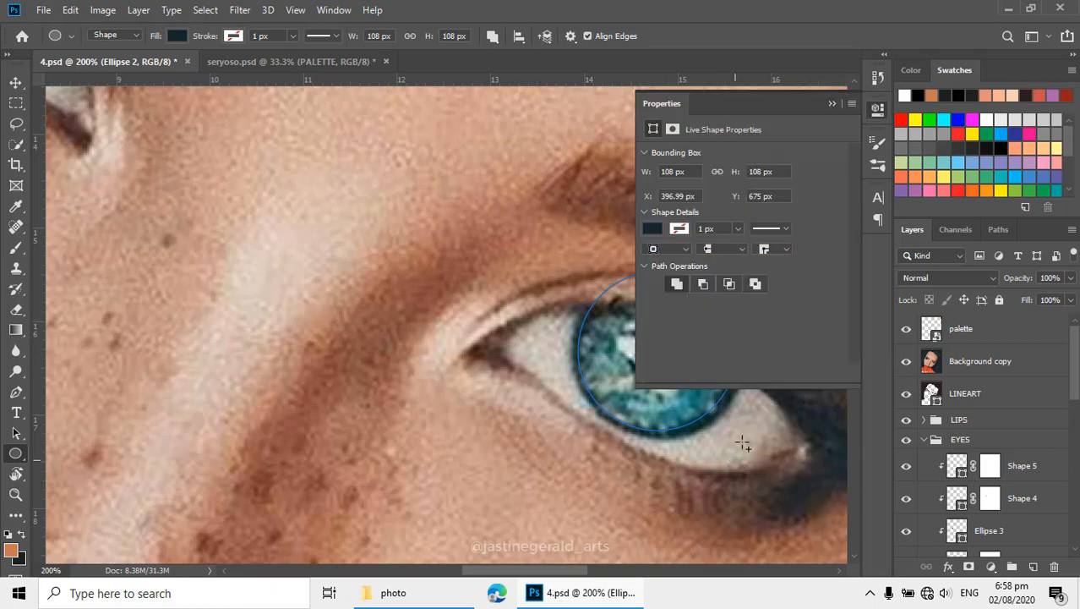
click(831, 104)
- Add a pupil circle for the second eye to the Ellipse 3 layer, hide the reference photo and deselect the path
scroll(996, 420, down, 5)
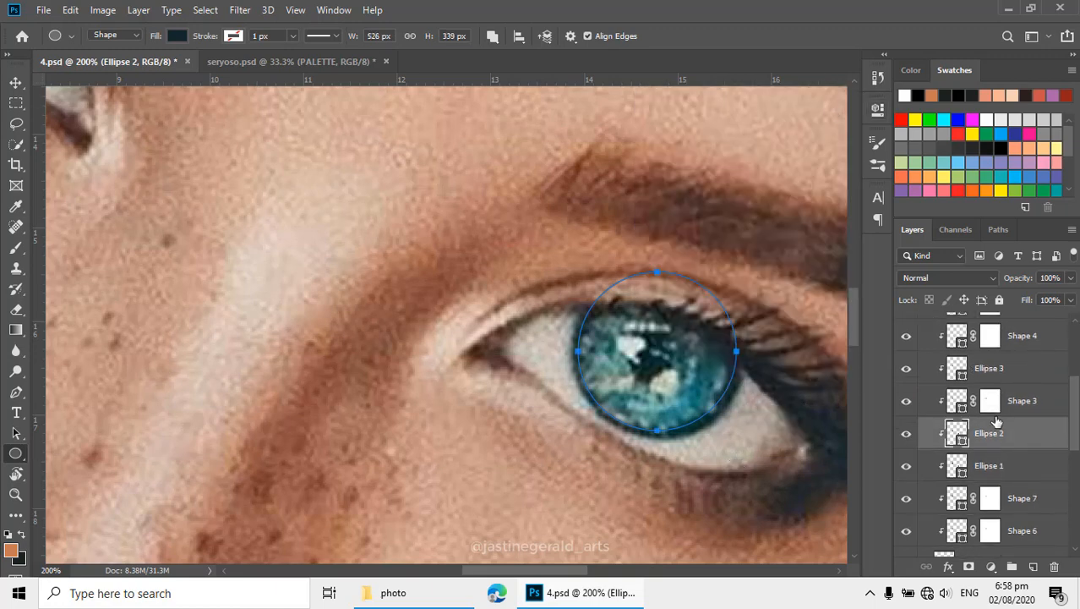
click(968, 372)
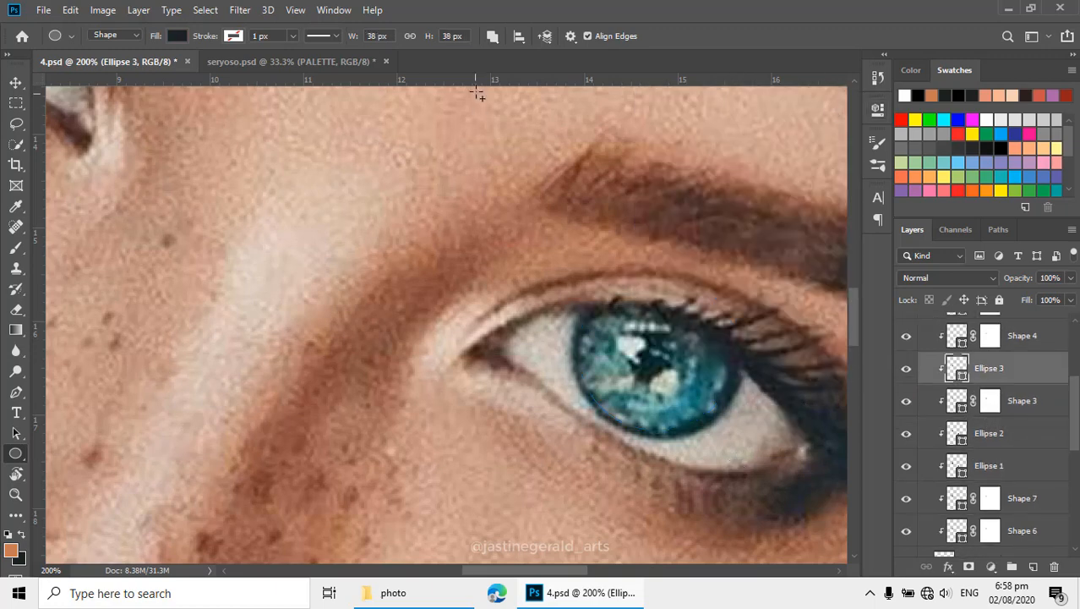
drag(625, 321, 677, 406)
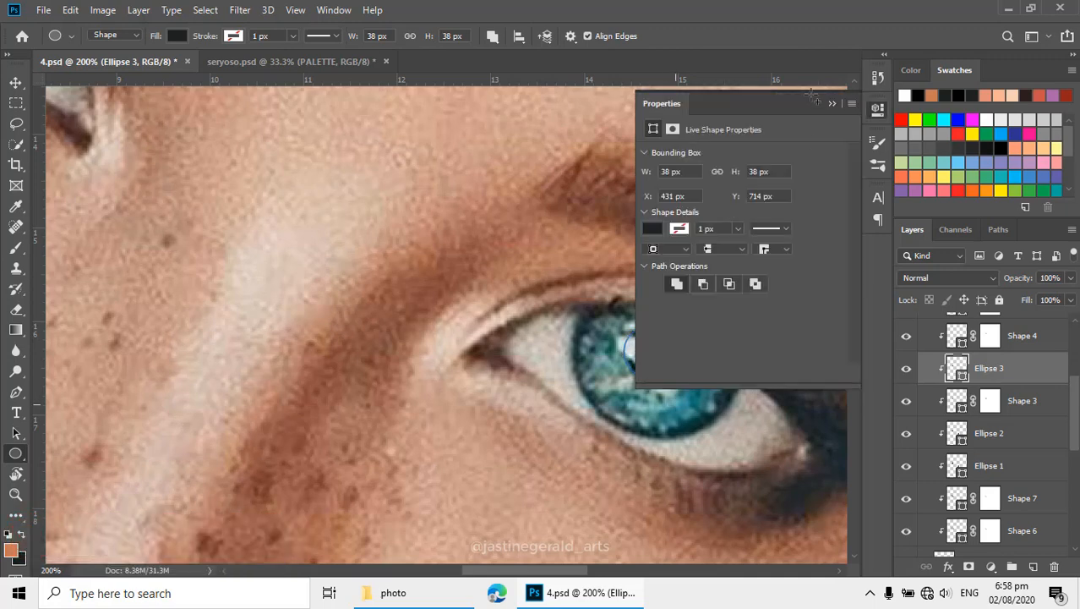
scroll(930, 338, up, 5)
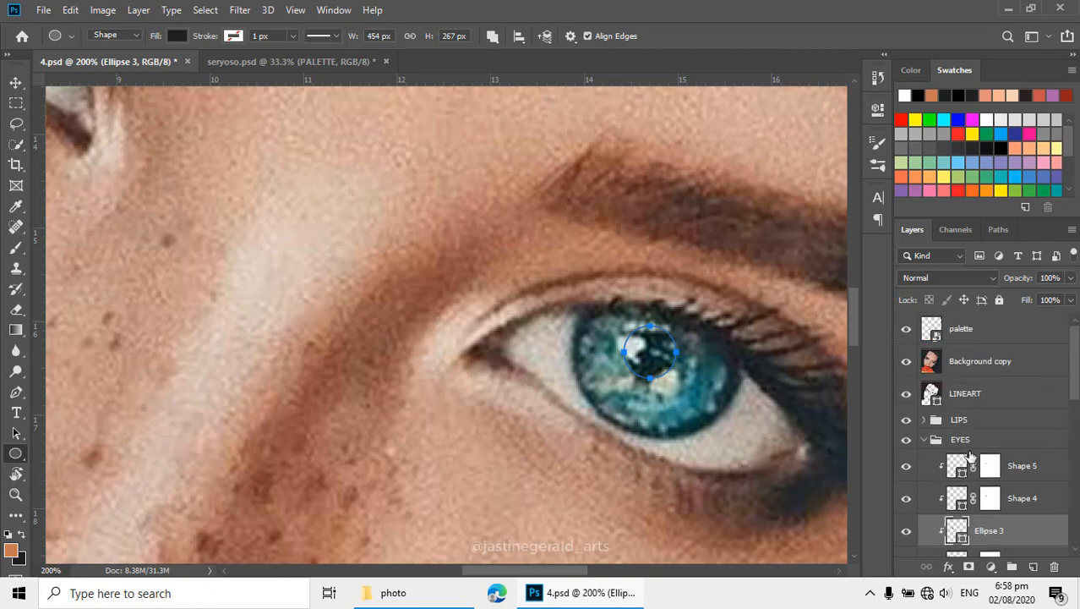
click(906, 361)
alt+click(592, 352)
alt+click(593, 353)
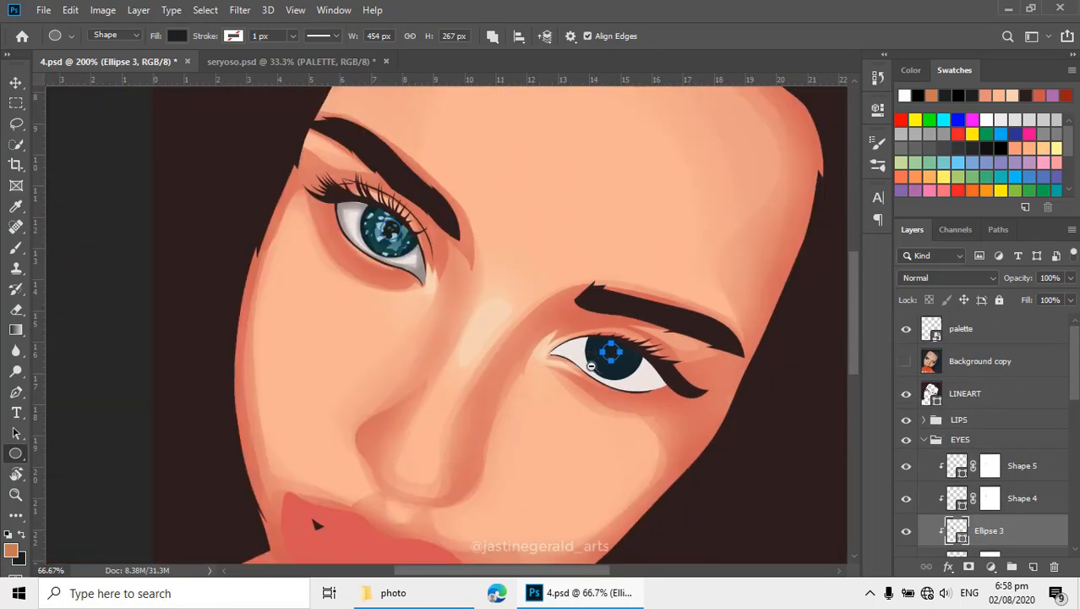
alt+click(593, 352)
key(Return)
ctrl+click(615, 365)
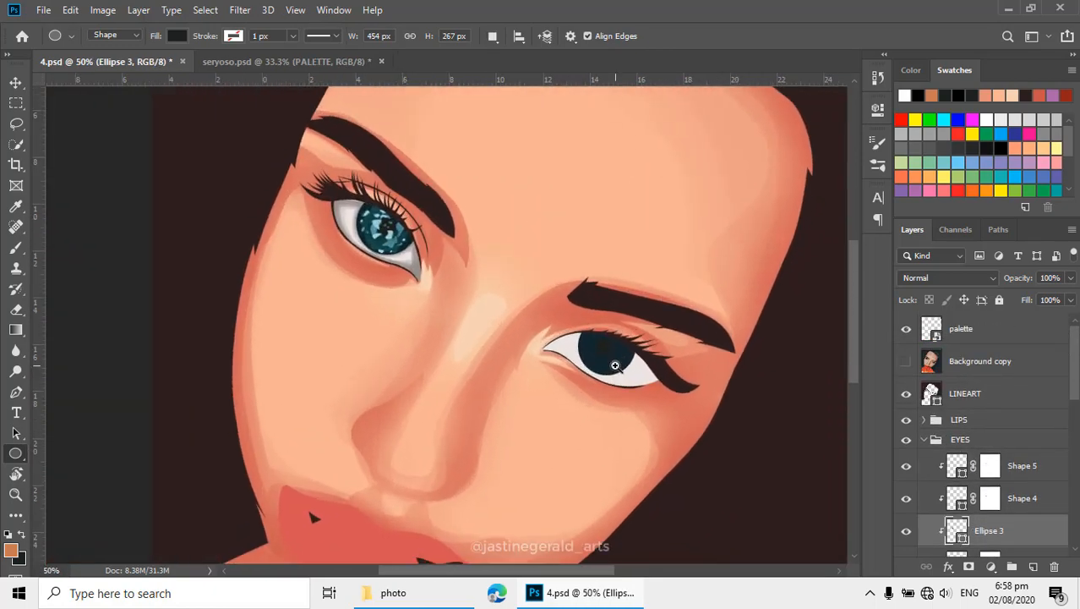
ctrl+click(614, 365)
drag(591, 355, 606, 374)
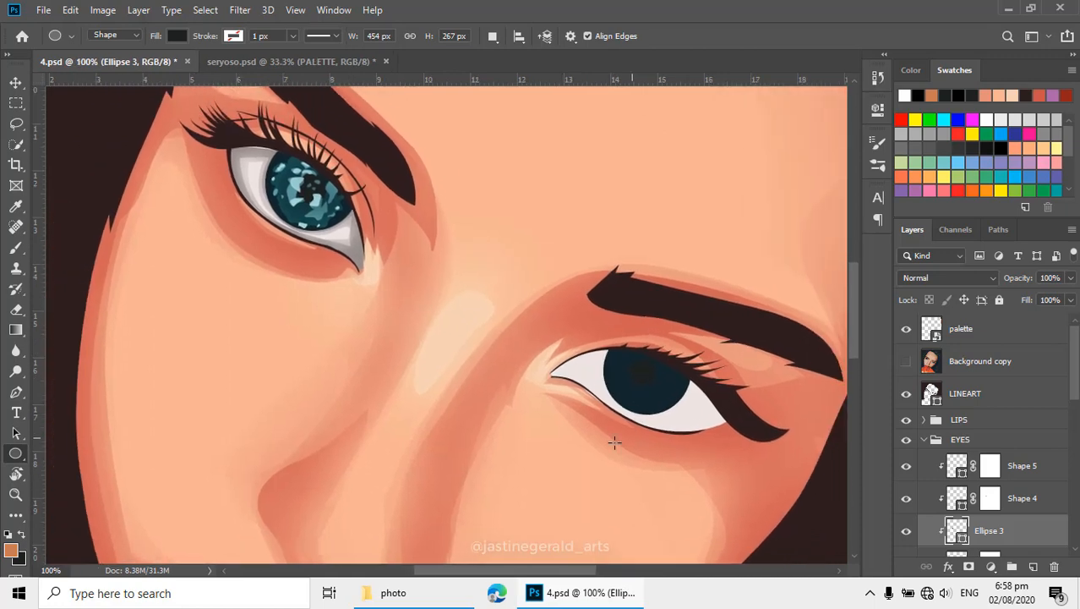
- Select the first eye's teal iris layer Shape 3, set the Pen tool to Combine Shapes, and show the reference photo over the second eye
key(p)
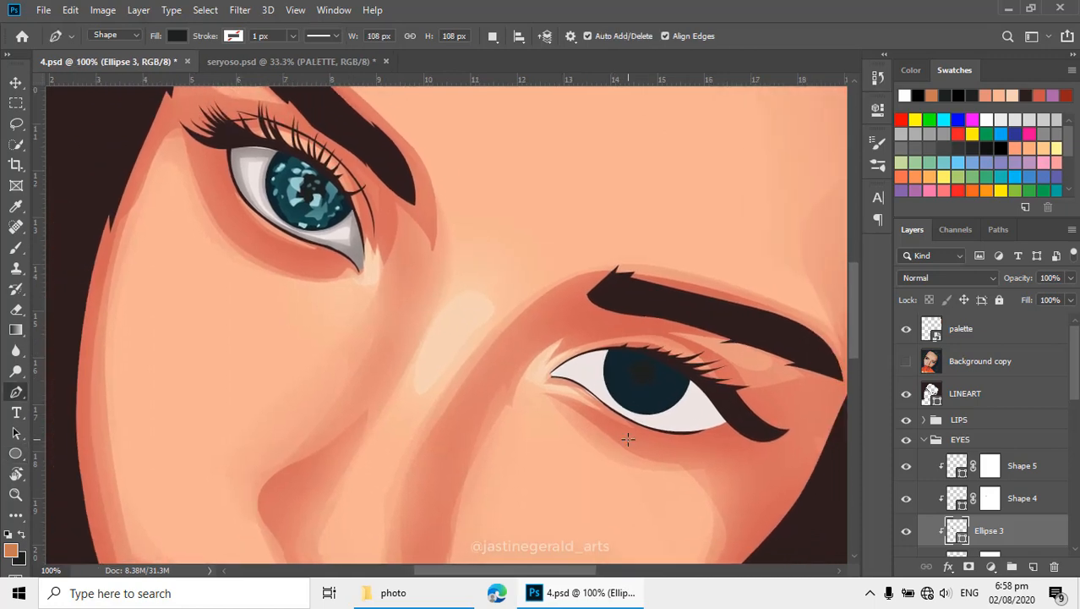
ctrl+click(292, 207)
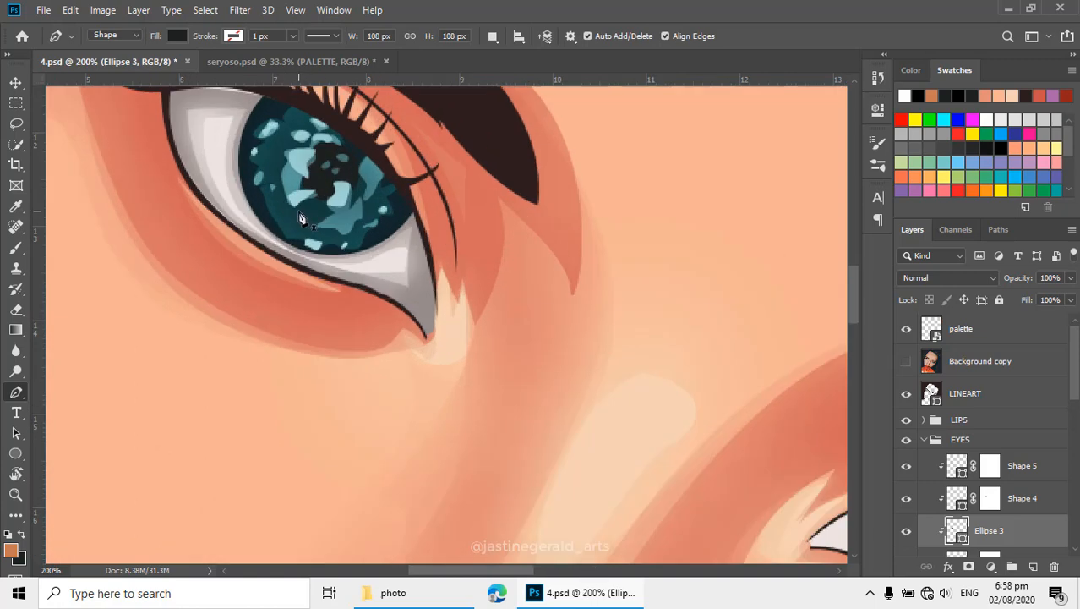
key(v)
click(298, 214)
key(p)
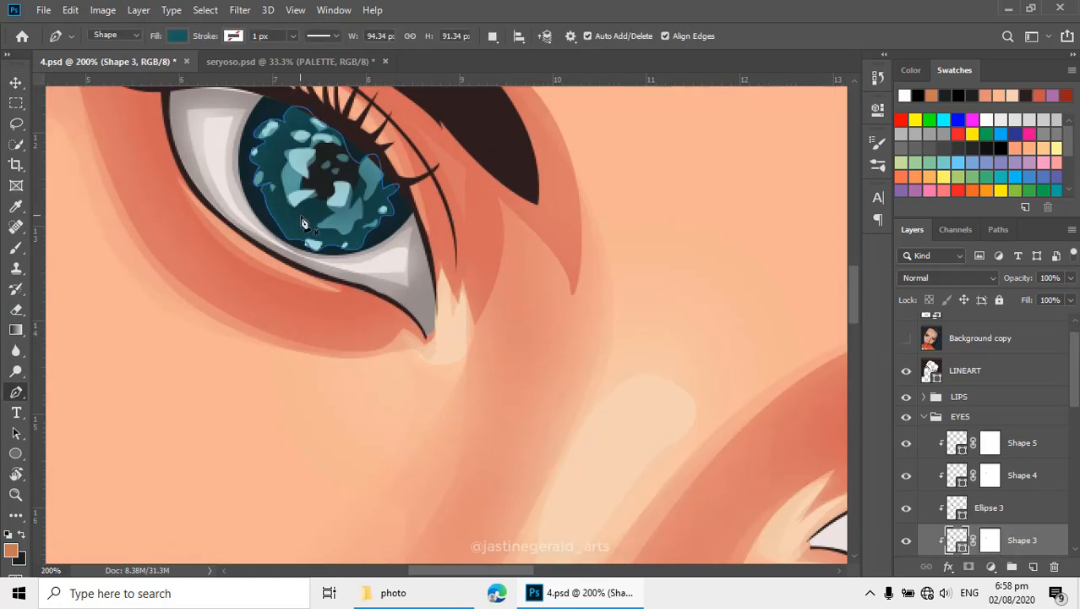
click(493, 37)
click(523, 73)
drag(569, 349, 424, 283)
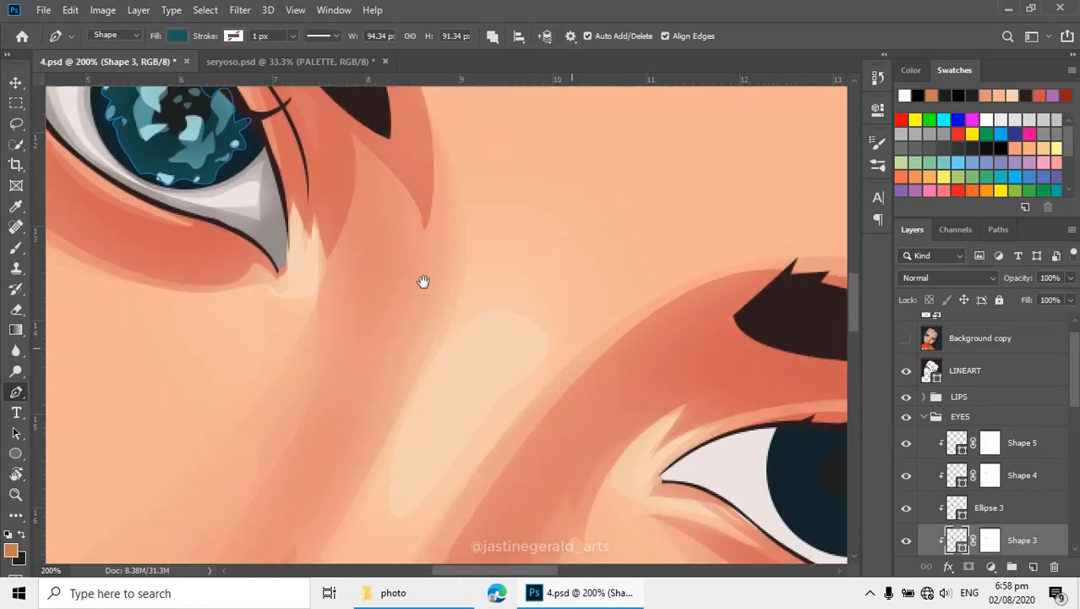
drag(520, 345, 425, 293)
click(908, 340)
drag(544, 335, 582, 369)
drag(652, 401, 556, 326)
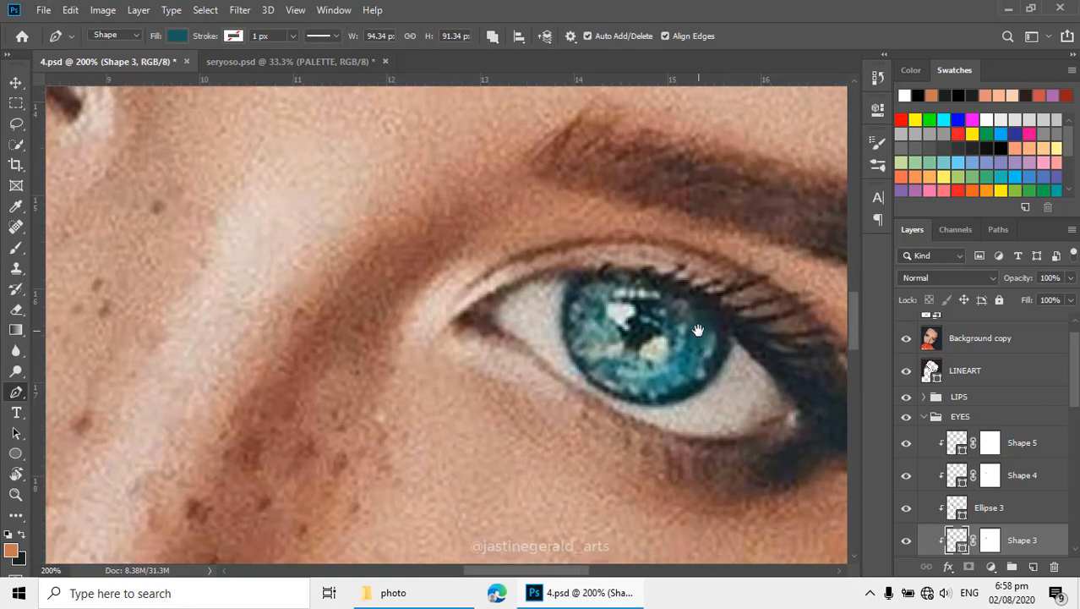
- Trace the outer side and jagged lower edge of the second eye's teal iris area on Shape 3
scroll(701, 330, up, 1)
click(684, 268)
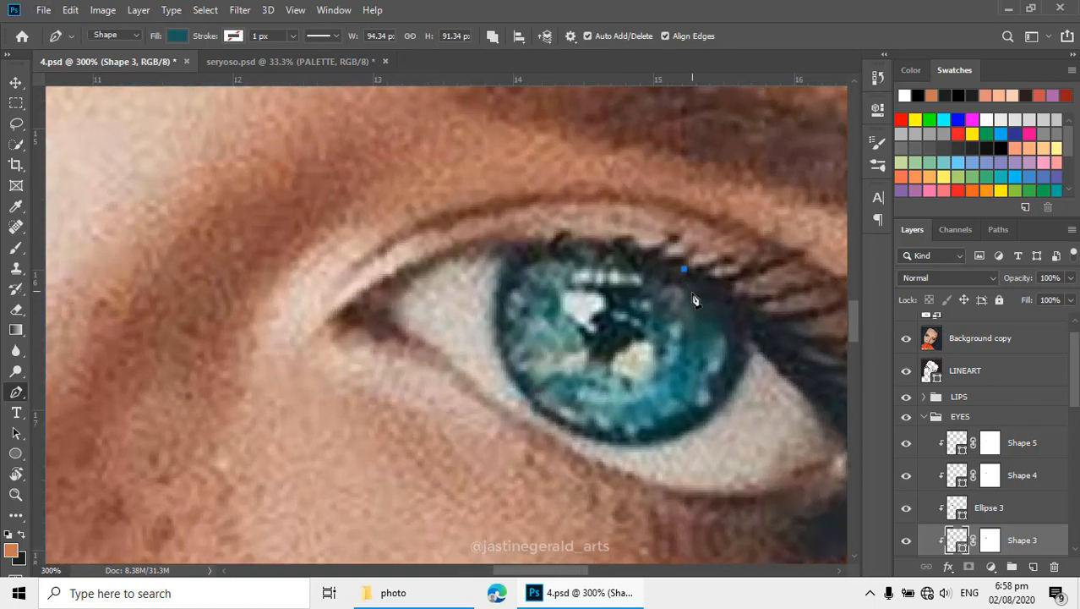
drag(698, 302, 708, 311)
drag(725, 361, 619, 422)
drag(623, 416, 620, 414)
click(608, 423)
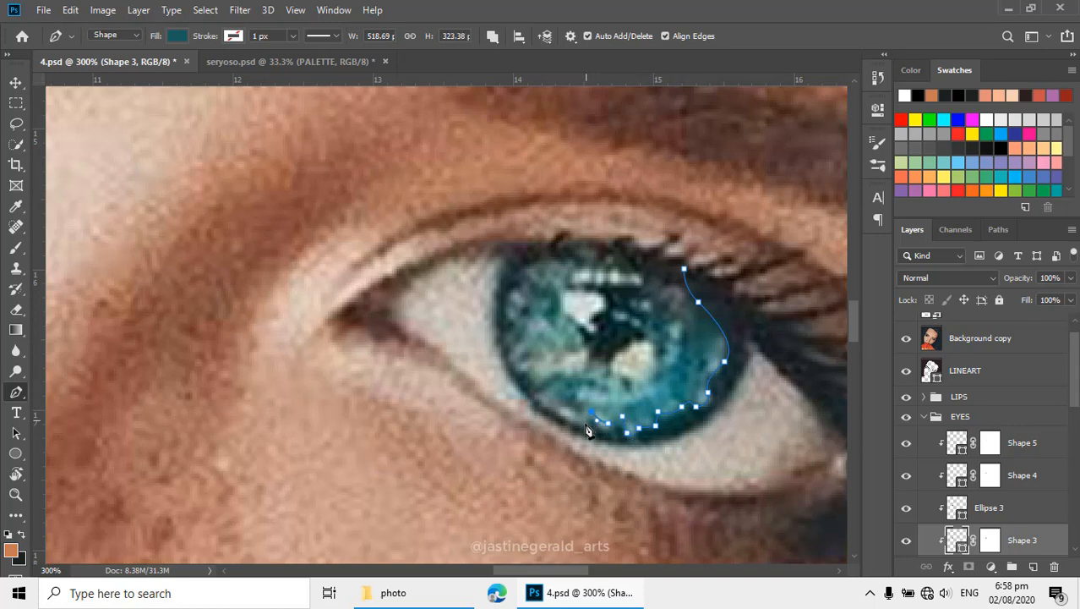
- Continue the Shape 3 iris path up the inner side and across the upper edge, close it, and hide the reference photo
drag(553, 412, 562, 377)
click(528, 372)
click(517, 287)
click(534, 263)
drag(568, 253, 577, 271)
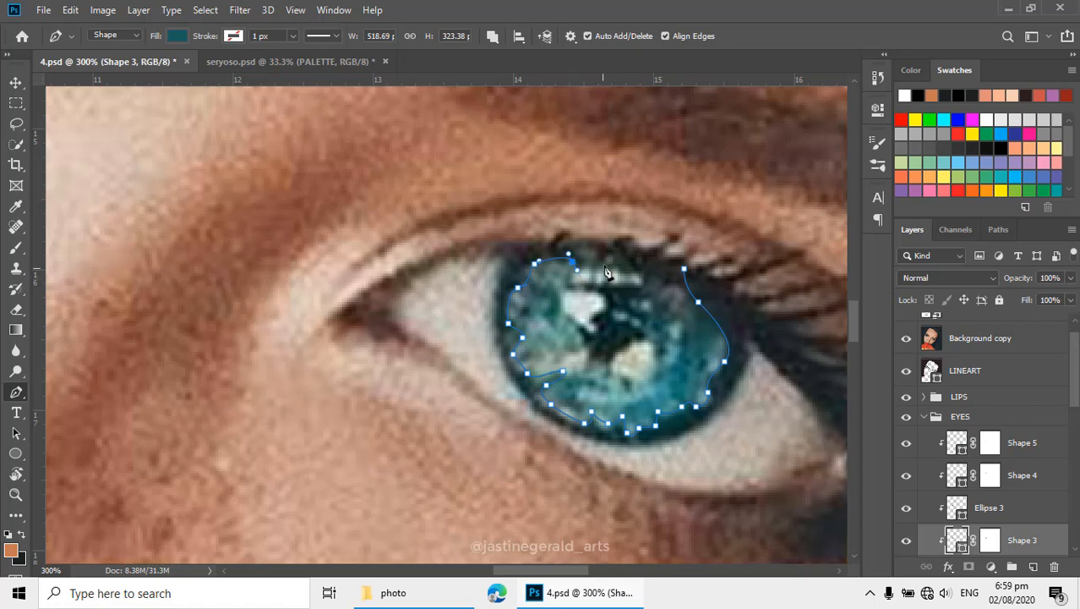
click(613, 261)
click(637, 269)
click(663, 278)
click(685, 271)
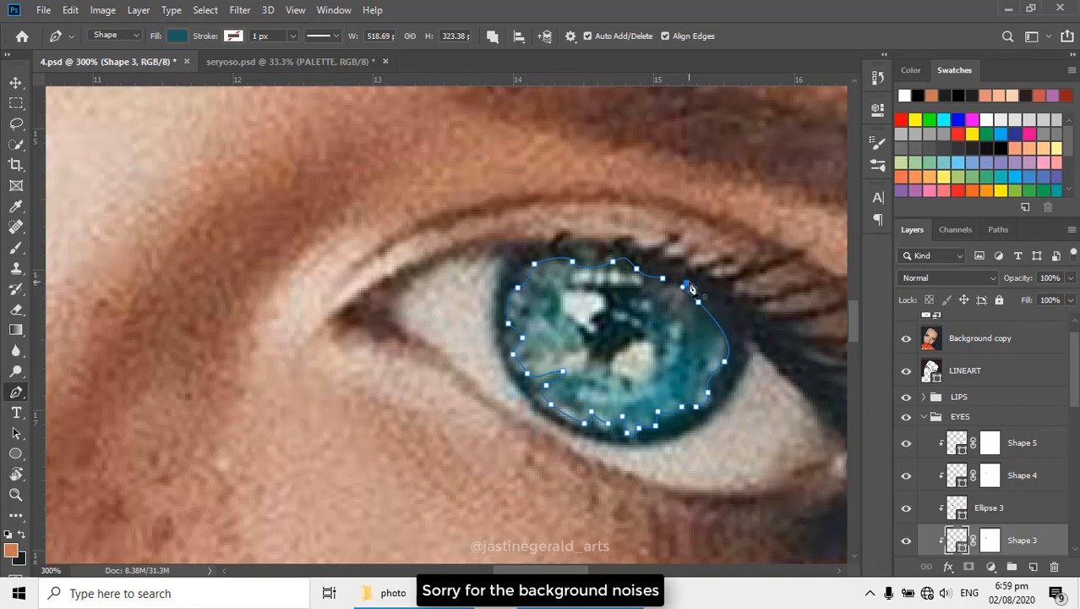
click(687, 284)
click(909, 344)
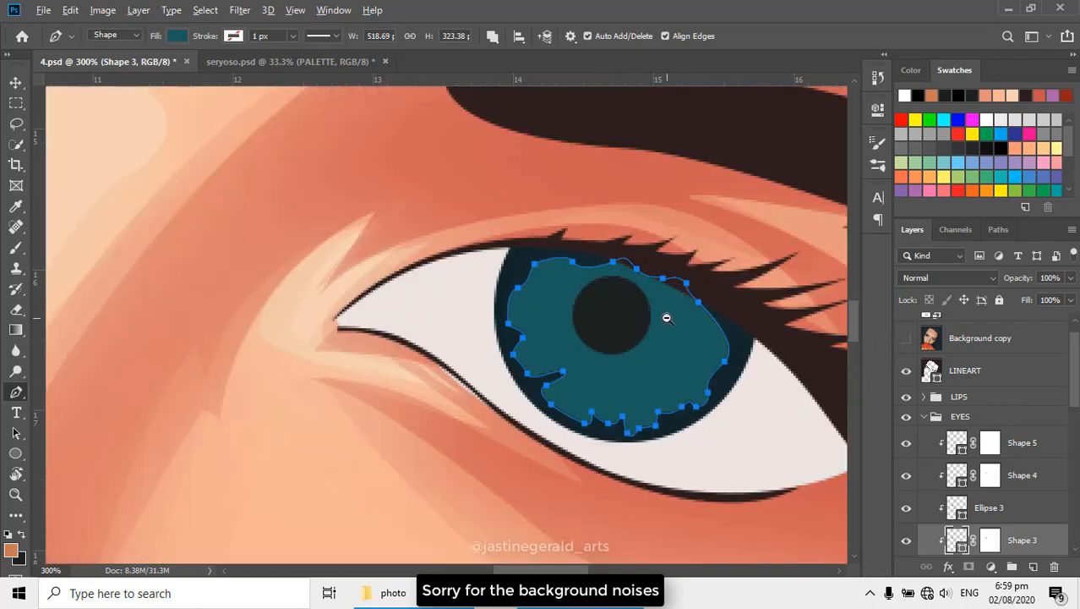
- Select the first eye's light blue iris patches layer Shape 4 for the Pen tool and show the reference photo
alt+click(666, 316)
alt+click(666, 316)
alt+click(666, 316)
drag(620, 301, 667, 332)
click(456, 228)
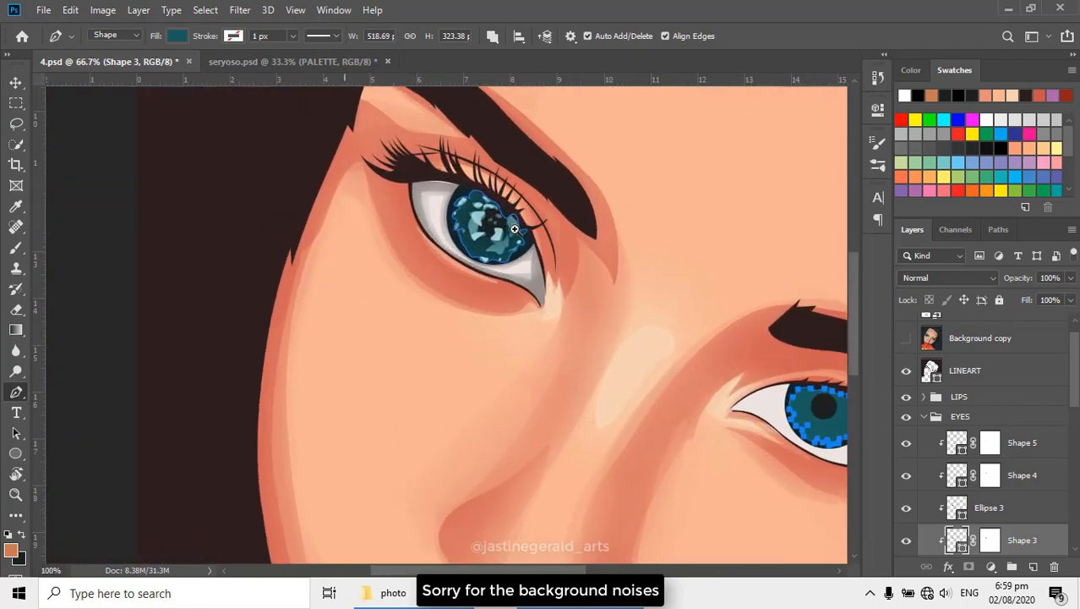
click(457, 228)
key(v)
click(490, 269)
key(p)
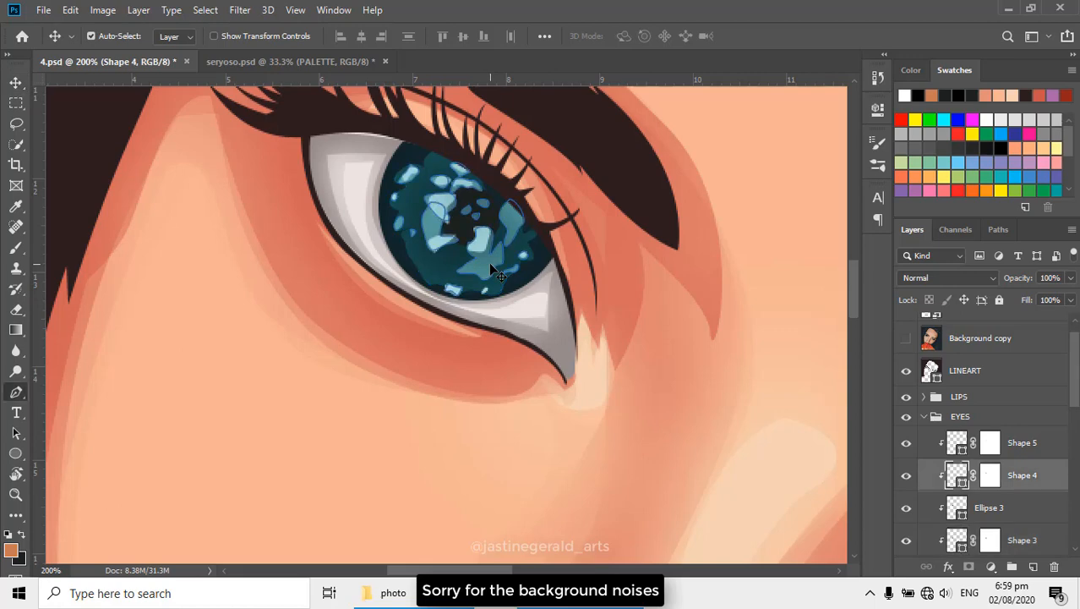
click(904, 345)
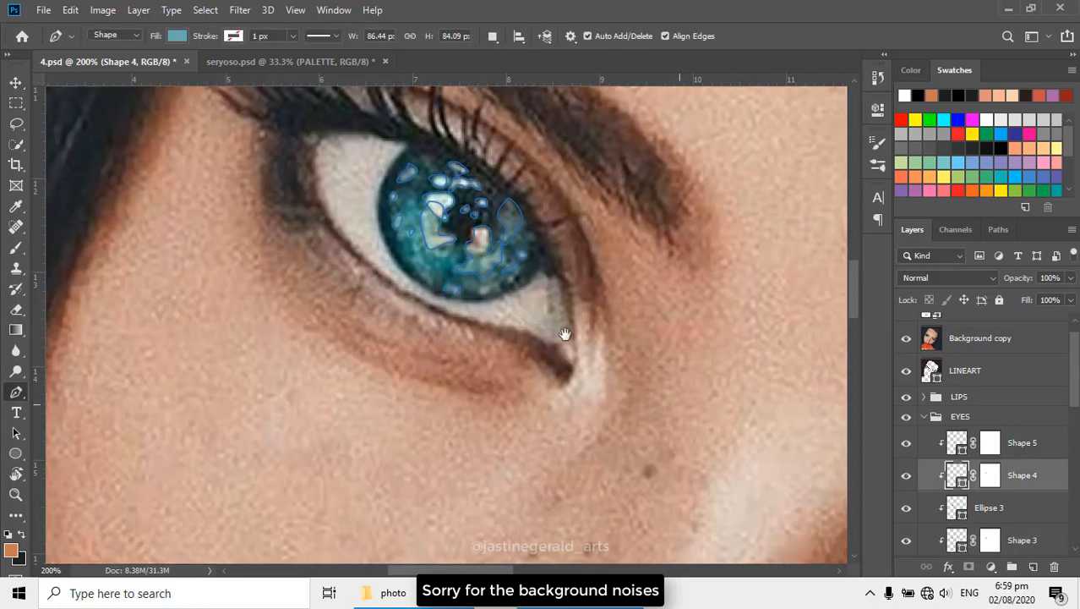
drag(565, 333, 363, 225)
scroll(617, 307, up, 1)
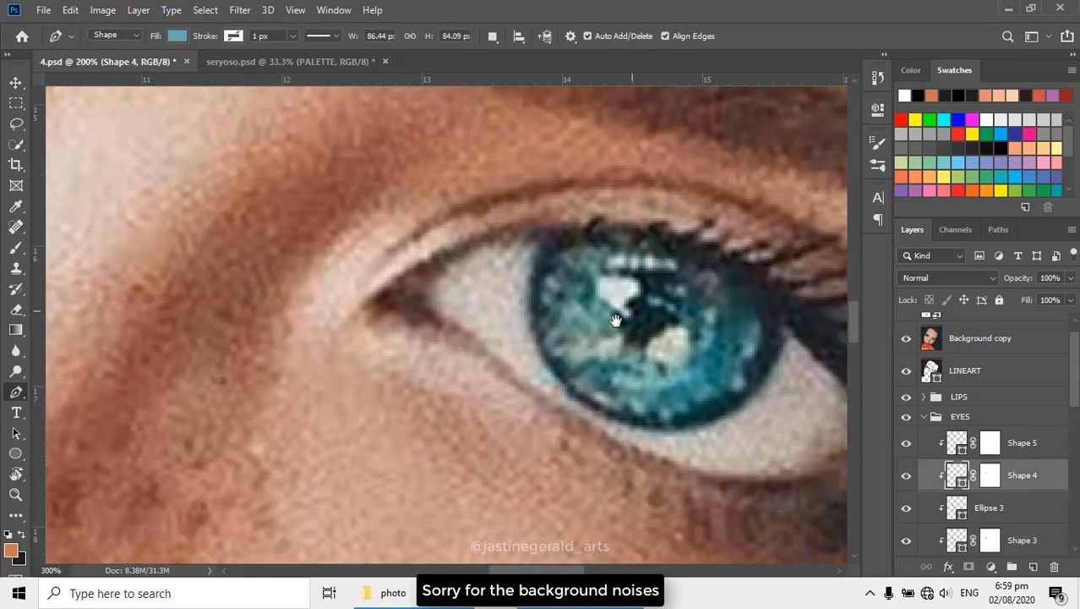
scroll(621, 336, down, 1)
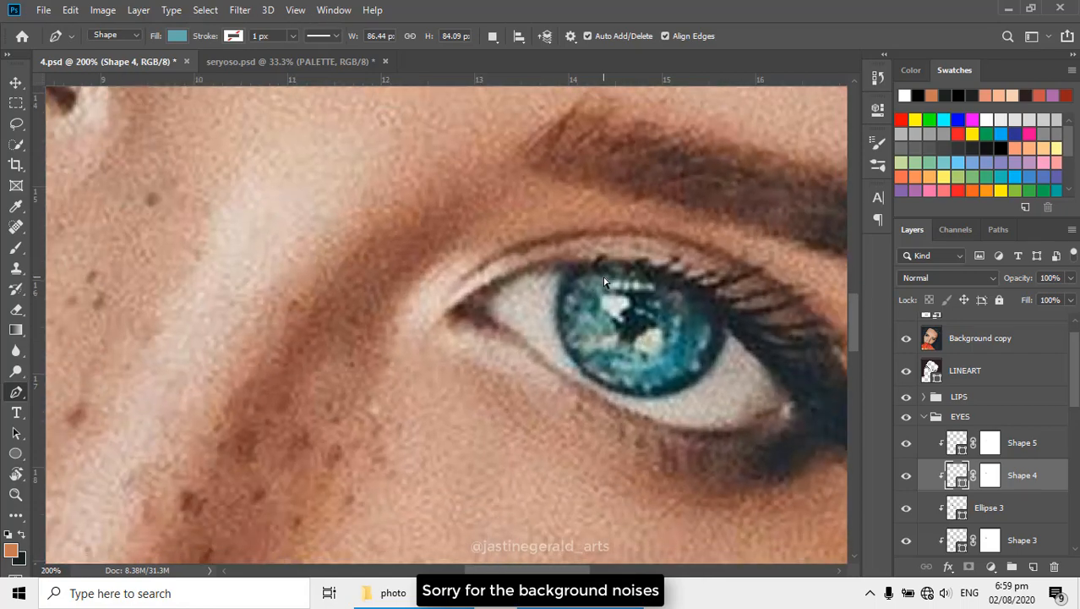
scroll(605, 282, up, 1)
click(606, 272)
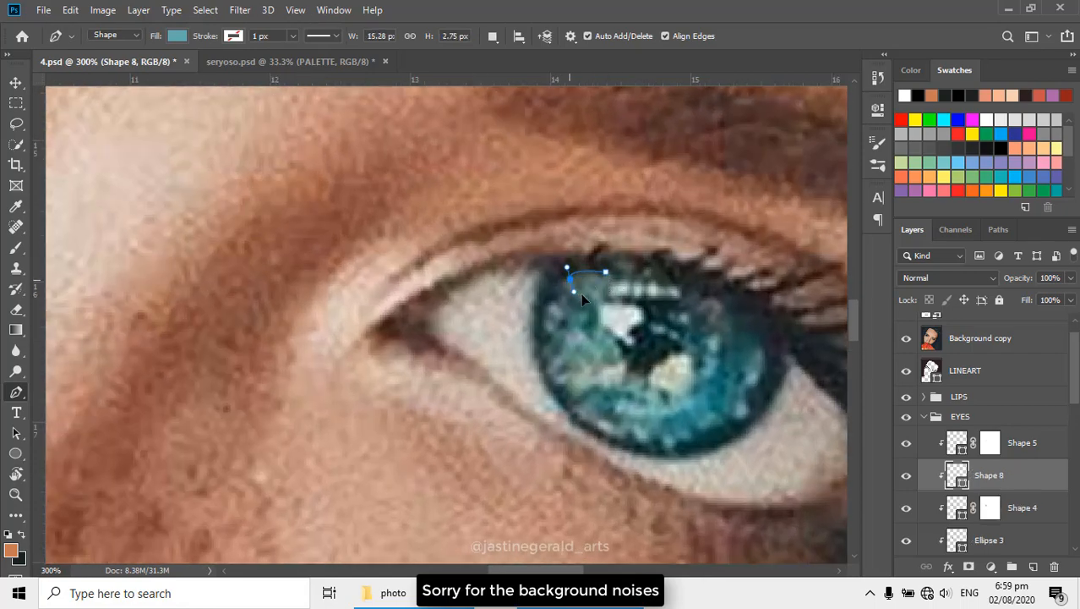
key(ctrl+z)
key(ctrl+z)
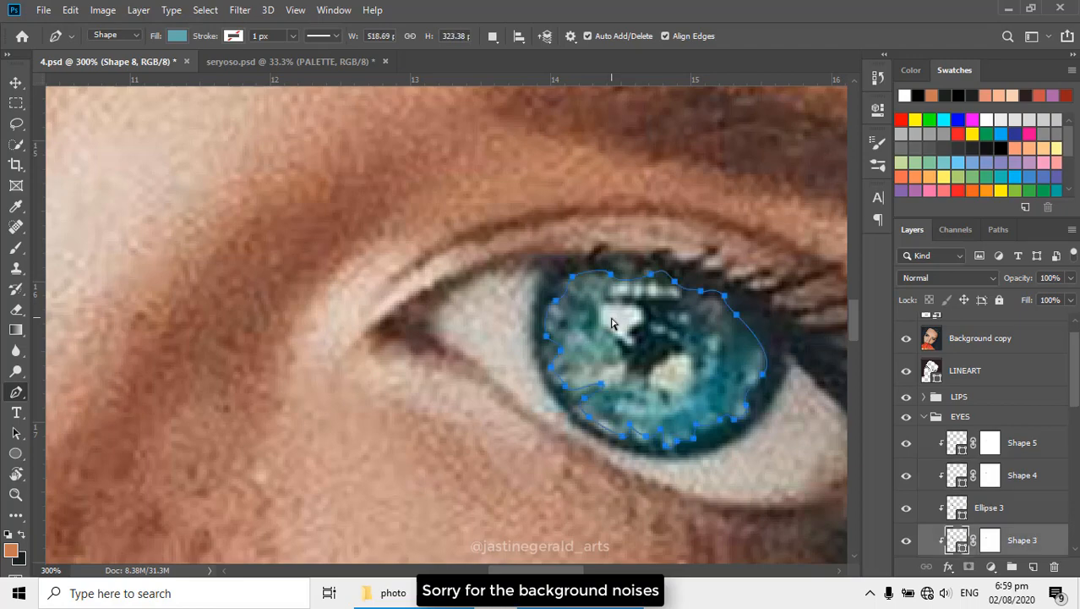
- Set the Pen tool to Combine Shapes and reselect the light blue iris patches layer Shape 4 for drawing over the second eye
click(495, 36)
click(531, 61)
click(960, 513)
click(957, 480)
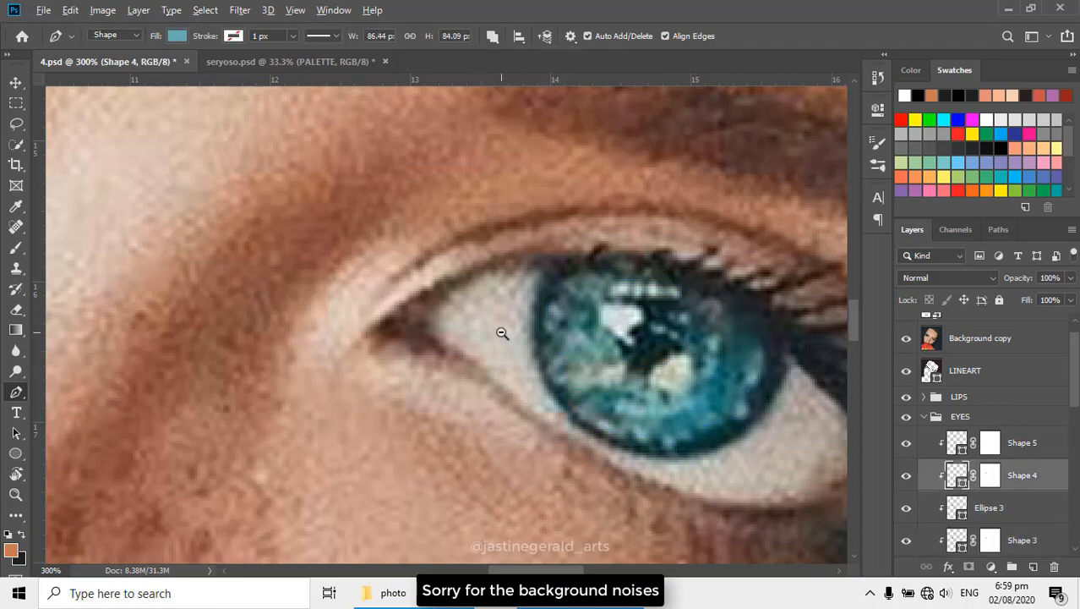
alt+click(501, 333)
drag(486, 347, 447, 334)
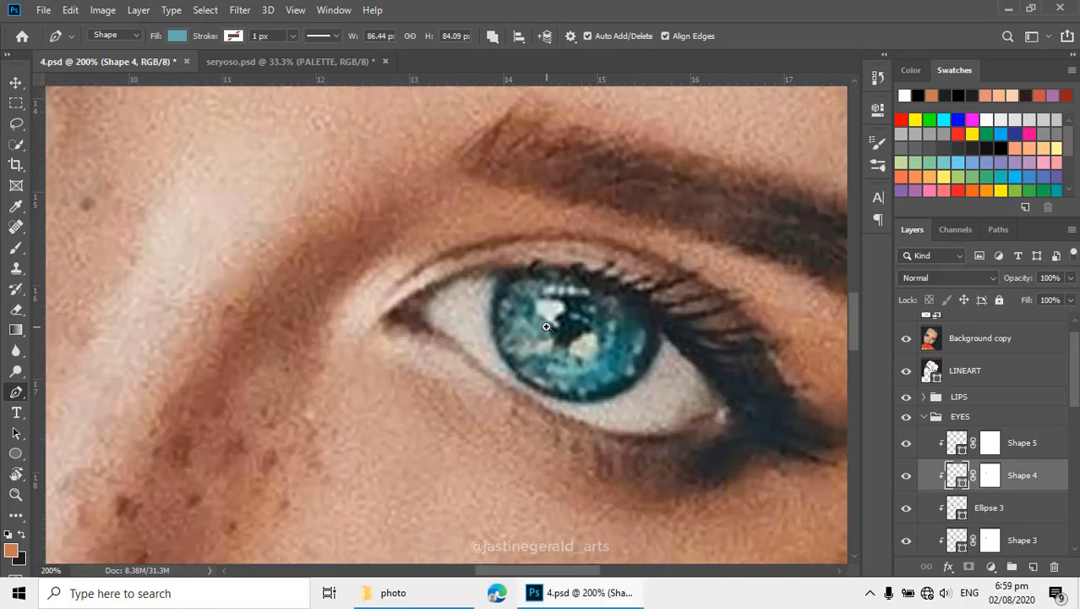
key(ctrl+plus)
alt+click(667, 330)
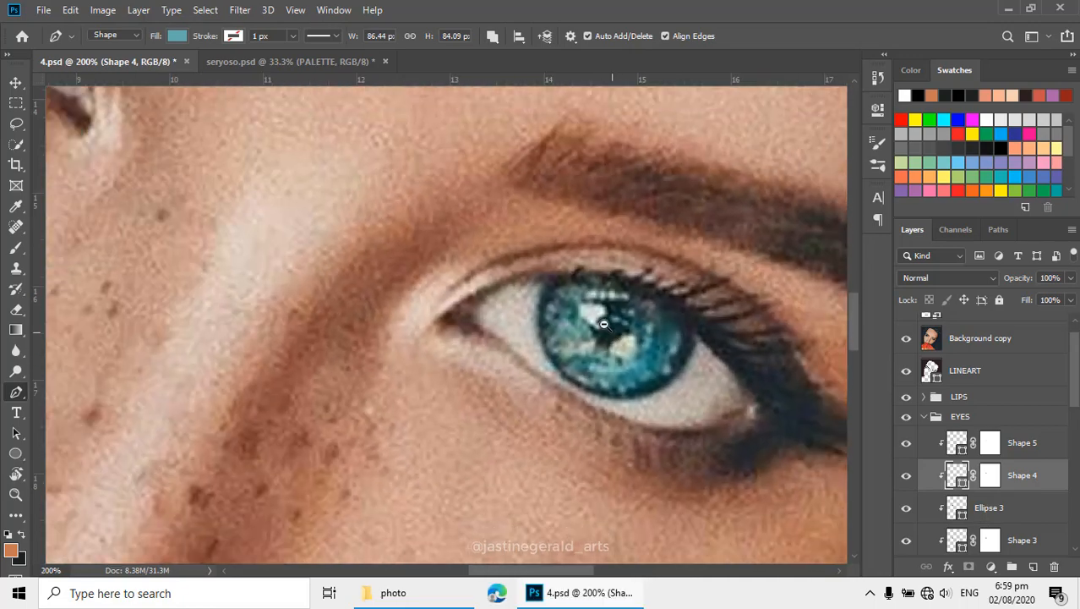
alt+click(664, 329)
drag(592, 301, 617, 335)
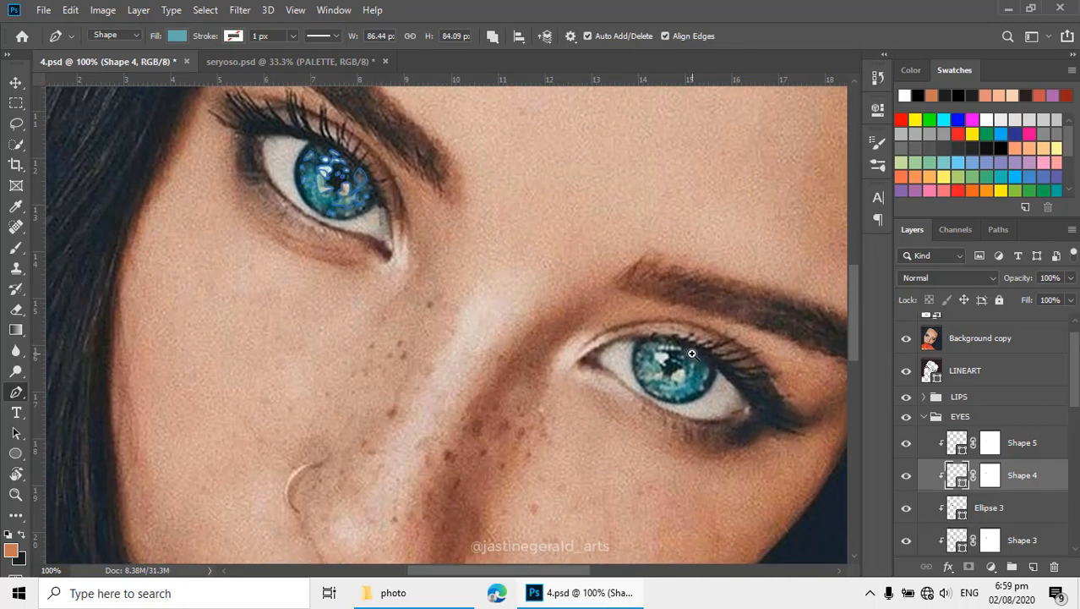
ctrl+click(692, 353)
- Trace light blue patches along the upper inner and inner side of the second eye's iris on Shape 4
click(595, 337)
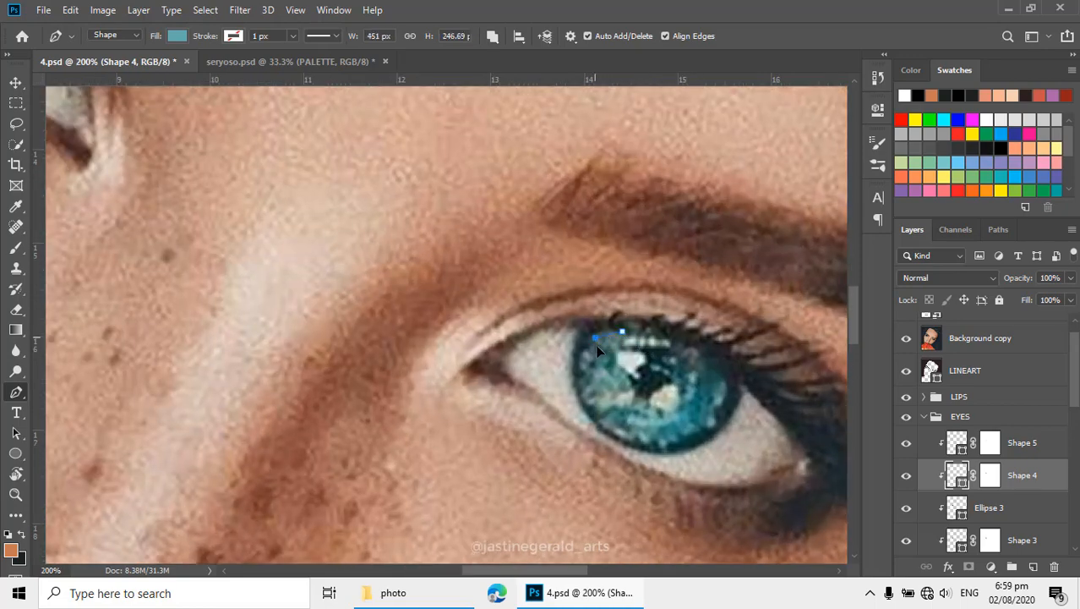
click(618, 356)
drag(590, 373, 598, 361)
click(589, 345)
click(605, 369)
drag(602, 376, 627, 386)
click(604, 371)
drag(659, 428, 644, 414)
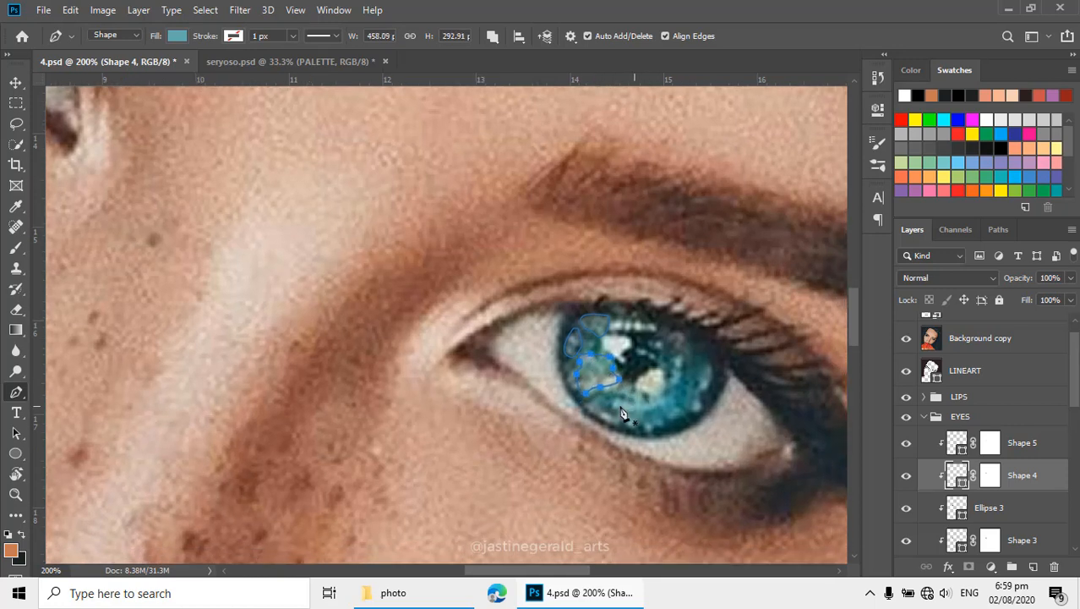
- Trace a pointed light blue patch in the lower part of the second iris on Shape 4
click(620, 402)
click(608, 405)
click(649, 403)
click(633, 390)
click(621, 404)
- Trace a narrow patch, an edge patch and a small upper patch on the outer side of the second iris on Shape 4
click(679, 355)
click(669, 375)
click(680, 355)
click(709, 360)
drag(710, 384, 705, 410)
click(709, 361)
click(677, 331)
click(681, 351)
click(692, 336)
drag(678, 331, 664, 325)
- Hide the reference photo and soften the second iris patches on Shape 4's layer mask with a size 45 Eraser at 30% opacity
click(906, 338)
scroll(703, 340, down, 3)
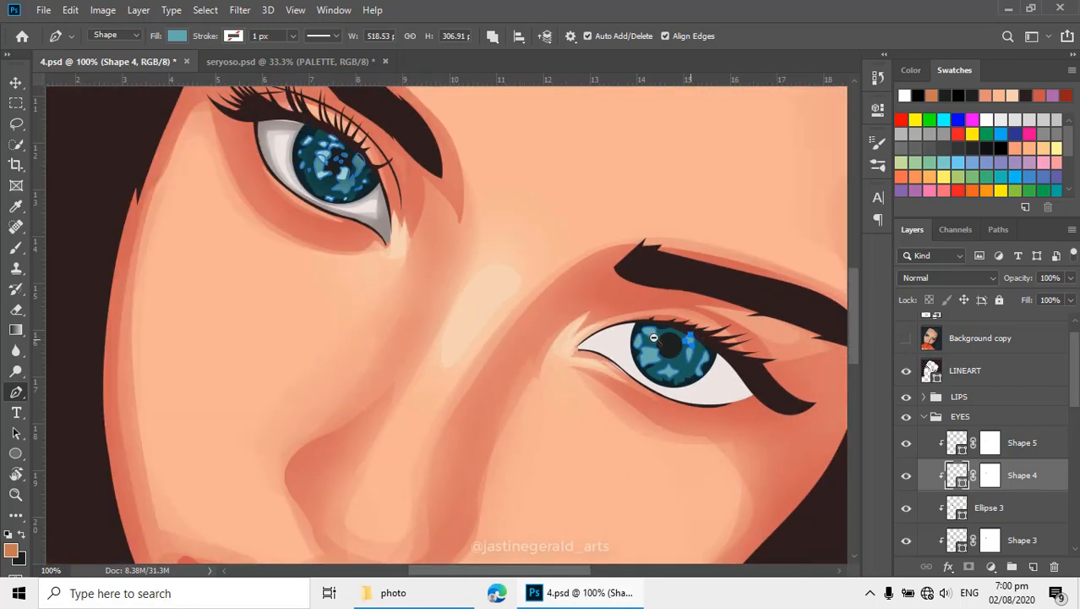
scroll(723, 338, down, 1)
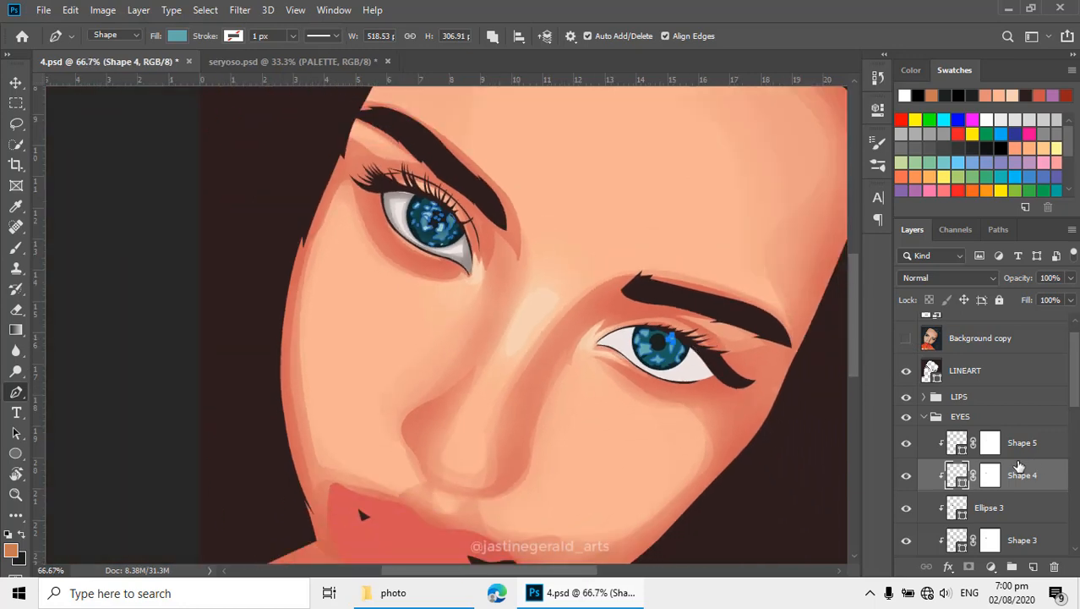
click(991, 477)
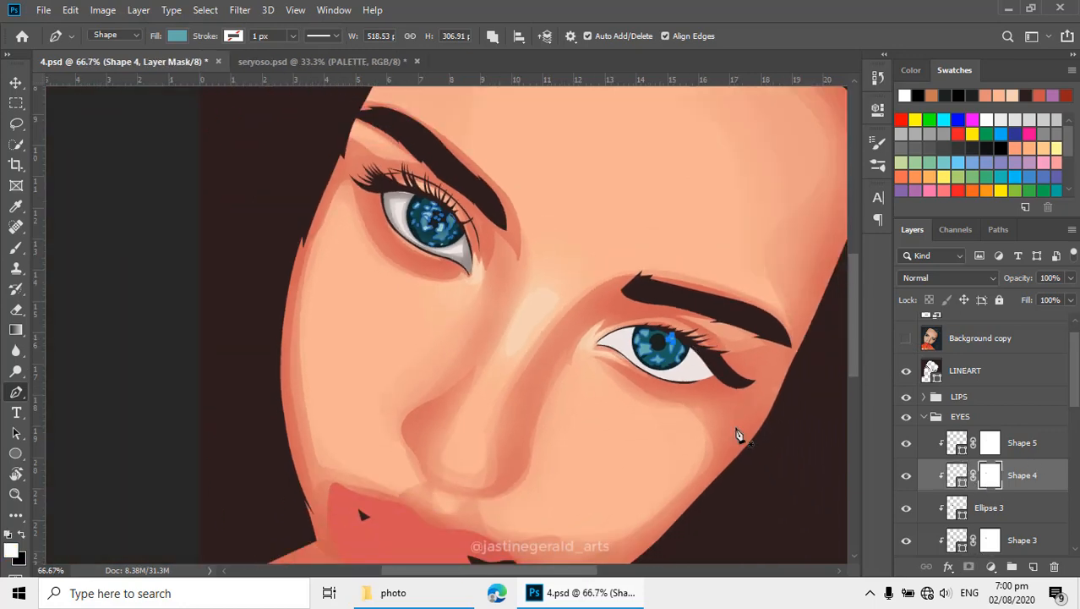
key(e)
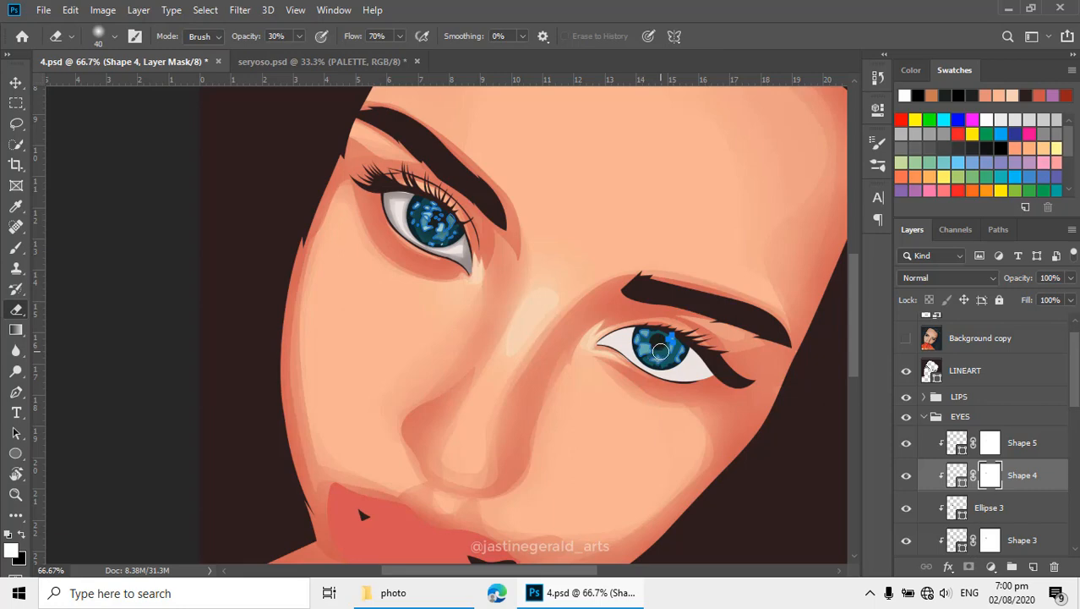
key(bracketright)
mouse_move(660, 351)
mouse_down()
mouse_move(647, 373)
mouse_move(639, 340)
mouse_move(648, 332)
mouse_move(678, 361)
mouse_up()
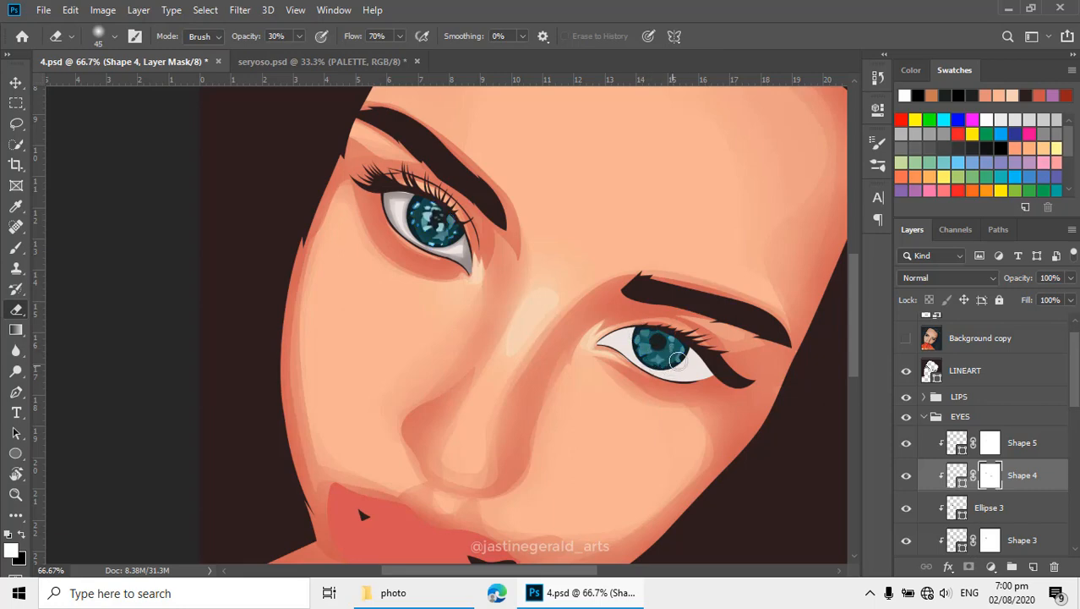
ctrl+click(651, 342)
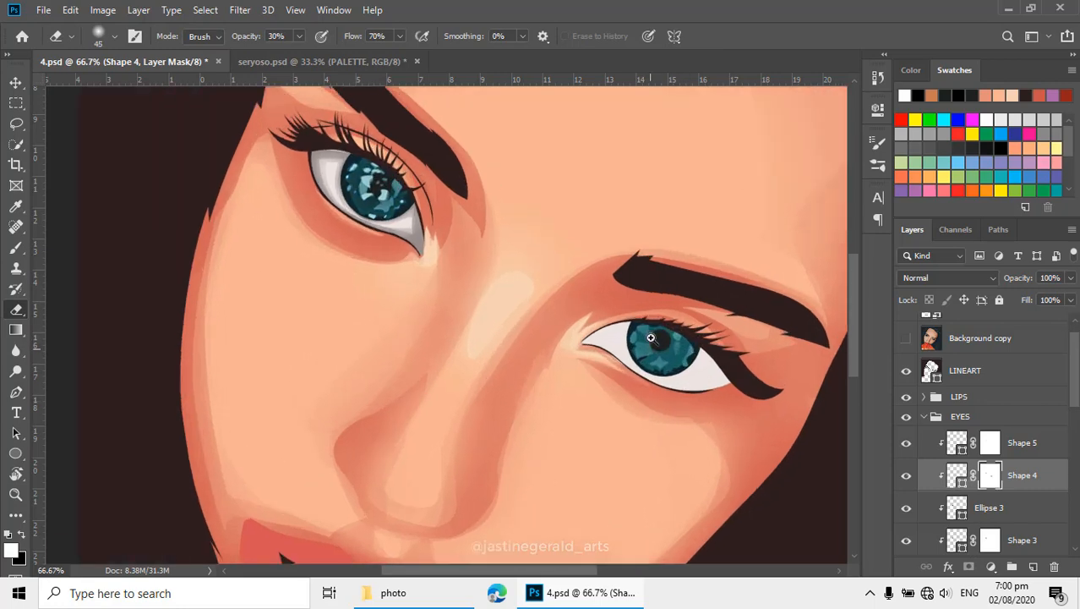
- Show the reference photo over the second eye again and set the Pen tool to Combine Shapes for Shape 4
ctrl+click(653, 336)
drag(654, 338, 640, 404)
alt+click(645, 406)
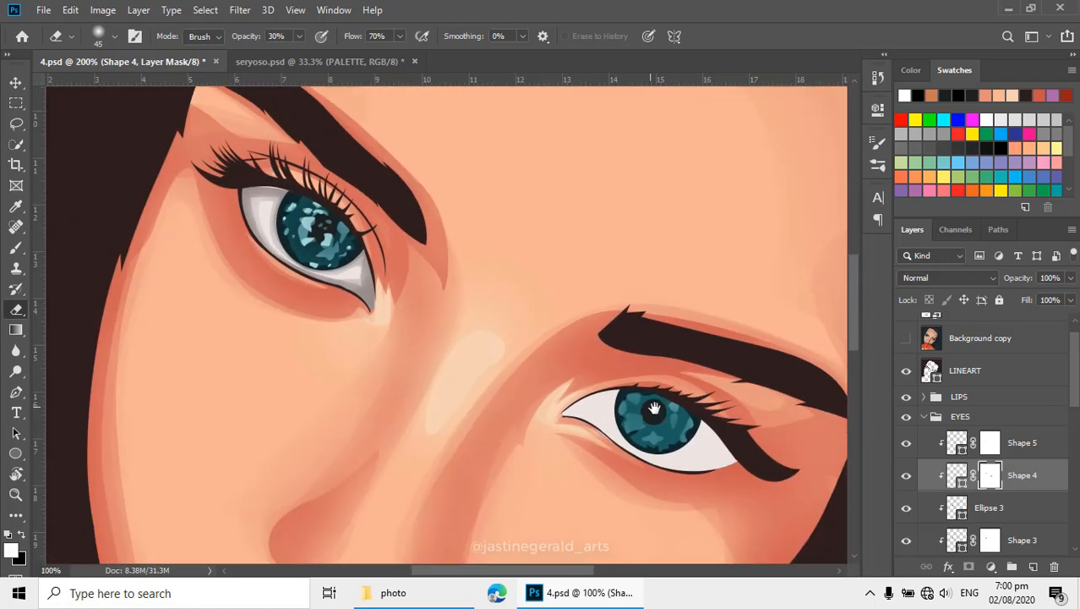
ctrl+click(653, 407)
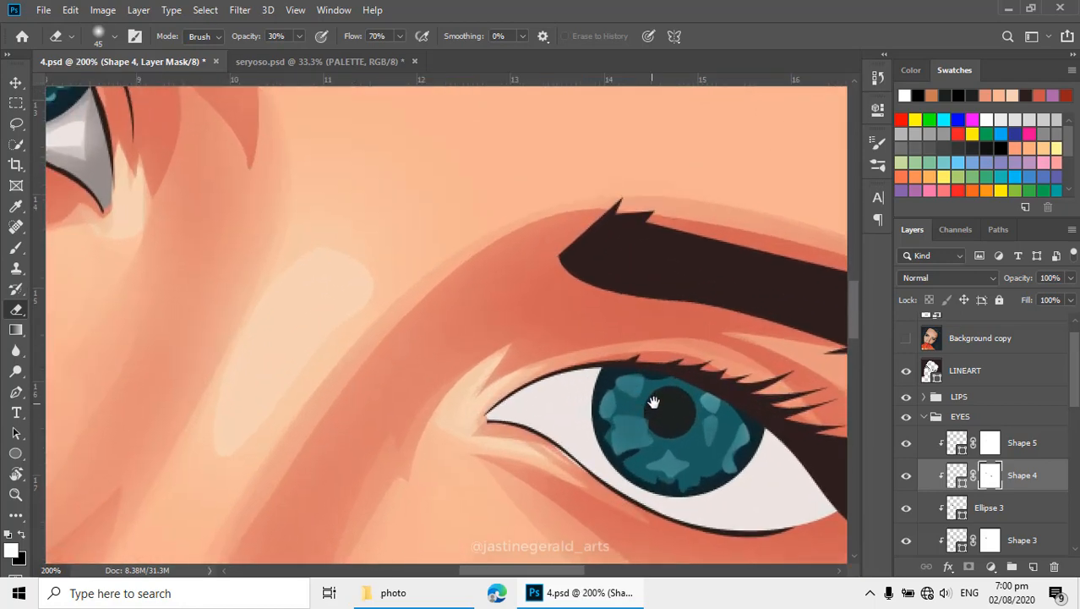
key(p)
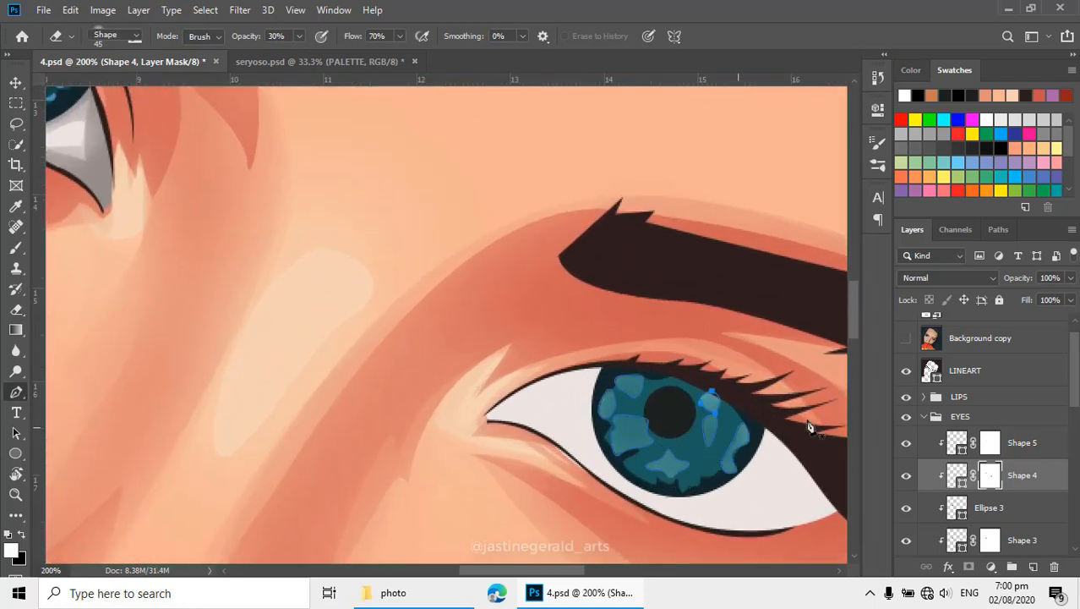
click(905, 338)
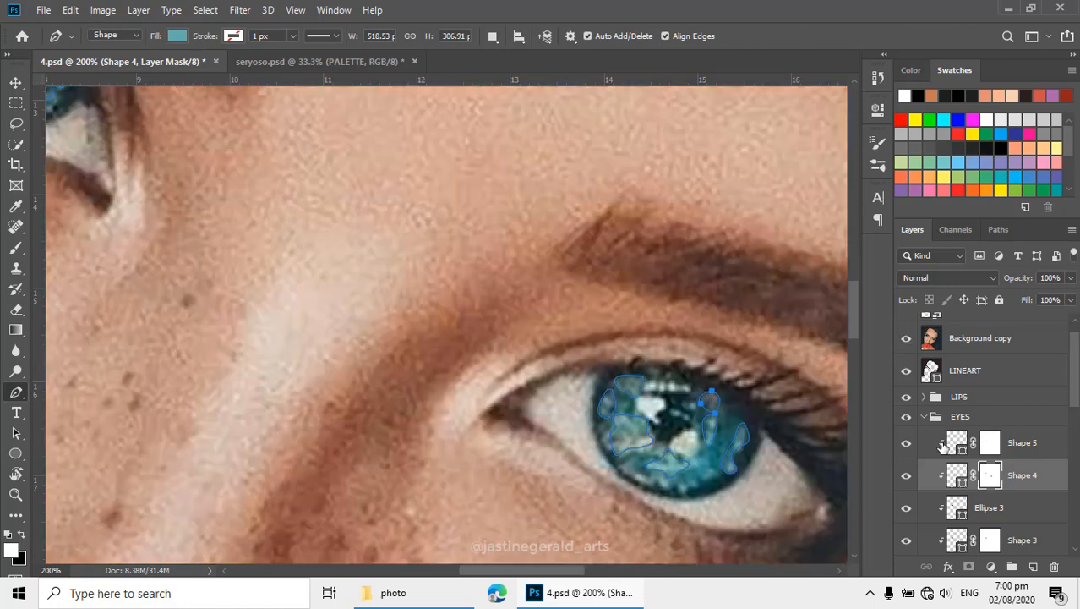
click(493, 36)
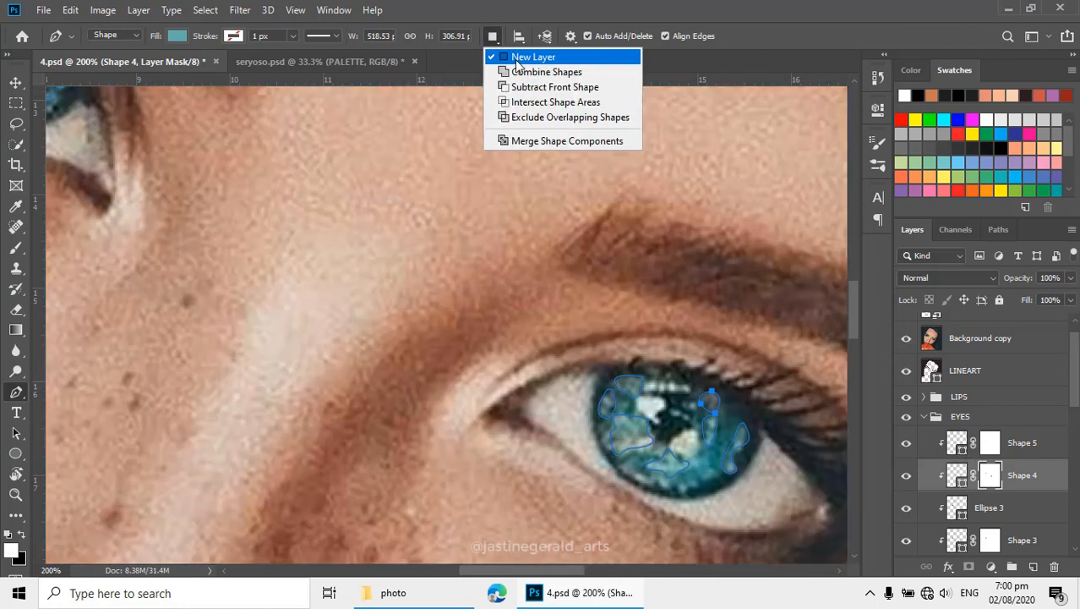
click(499, 45)
click(499, 39)
click(554, 70)
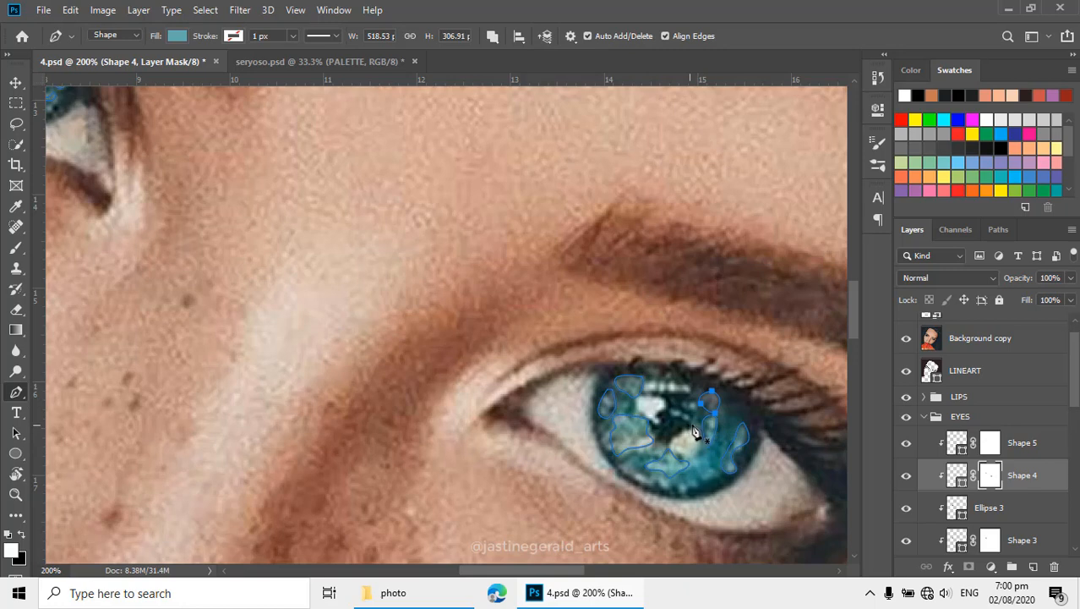
- Trace the two bright reflections beside and below the second eye's pupil as patches on Shape 4
mouse_move(693, 426)
mouse_down()
mouse_move(664, 447)
mouse_move(688, 456)
mouse_move(700, 444)
mouse_up()
click(694, 423)
click(647, 394)
drag(635, 401, 658, 423)
click(659, 414)
click(665, 403)
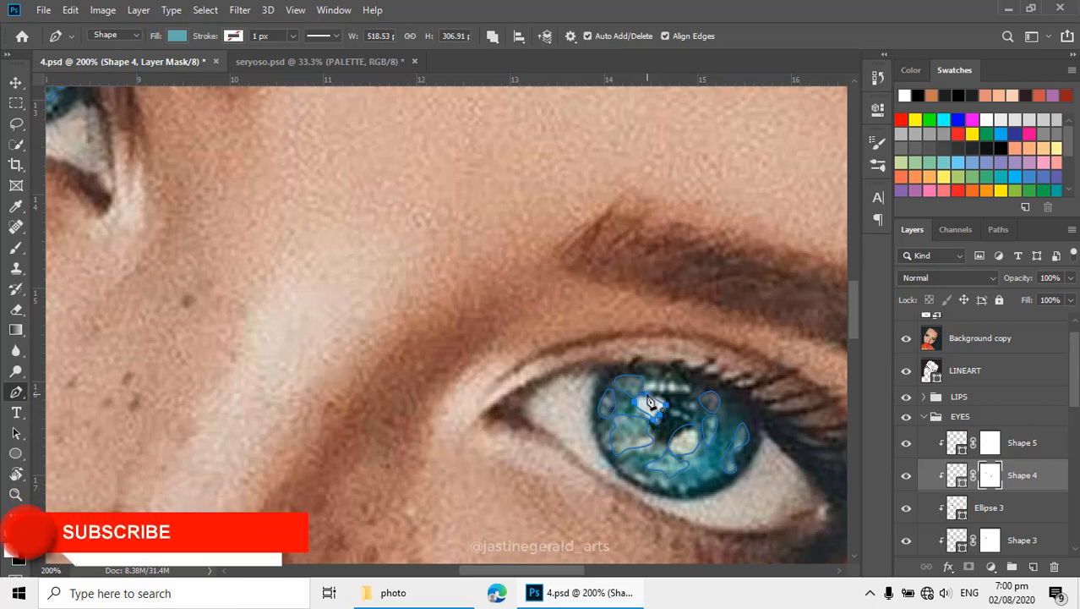
click(647, 394)
- Trace the narrow horizontal reflection above the second eye's pupil as a closed strip on Shape 4
click(643, 376)
drag(646, 387, 667, 390)
click(672, 389)
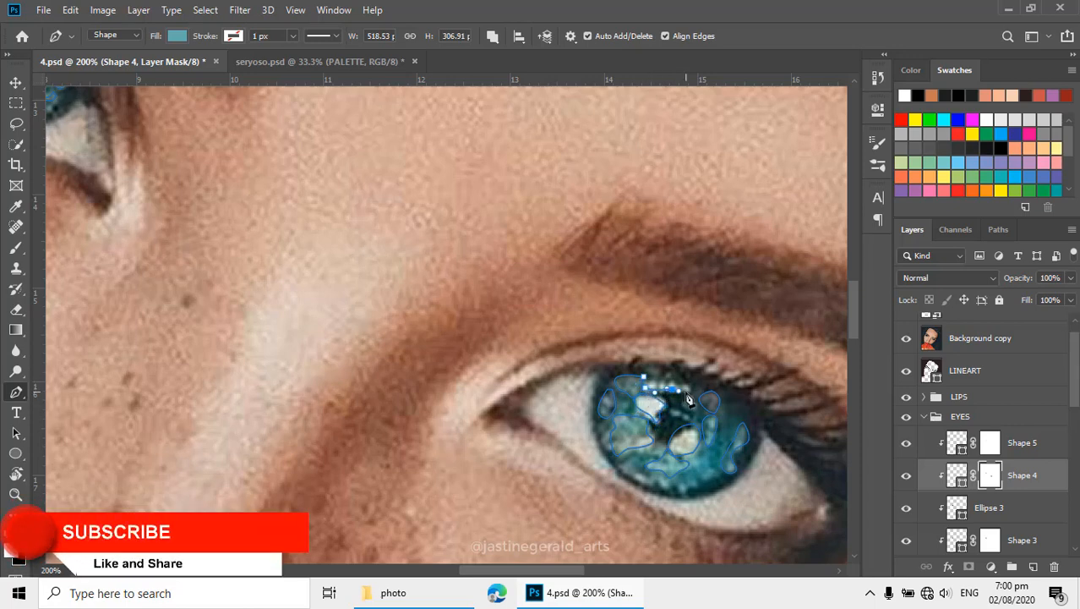
click(686, 392)
click(685, 382)
click(670, 380)
click(653, 379)
click(645, 379)
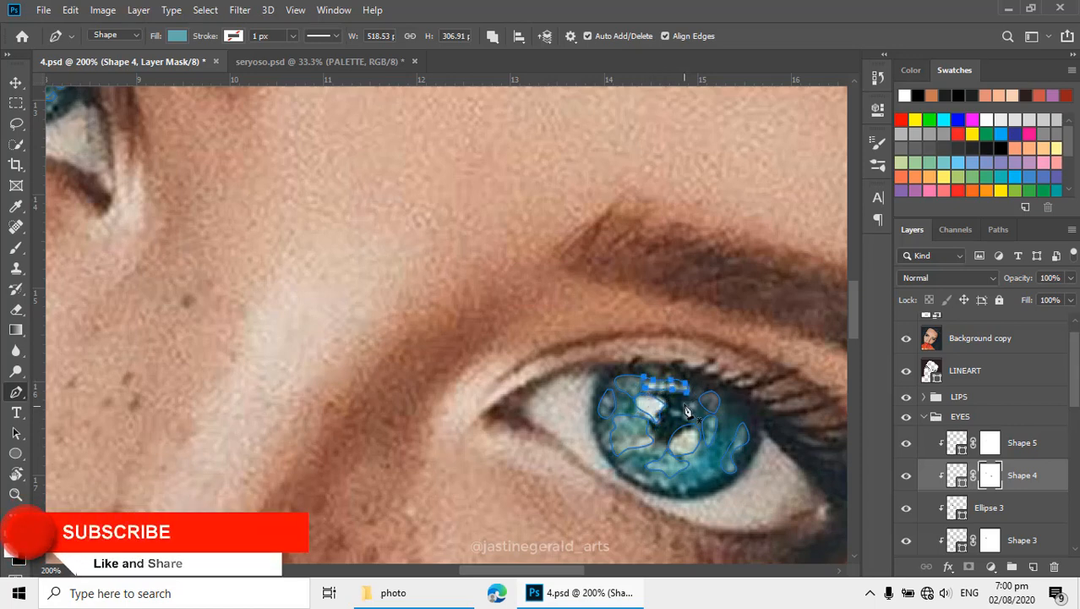
- Add small light spots over the second eye's pupil on Shape 4, finish the path, and hide the reference photo
click(674, 407)
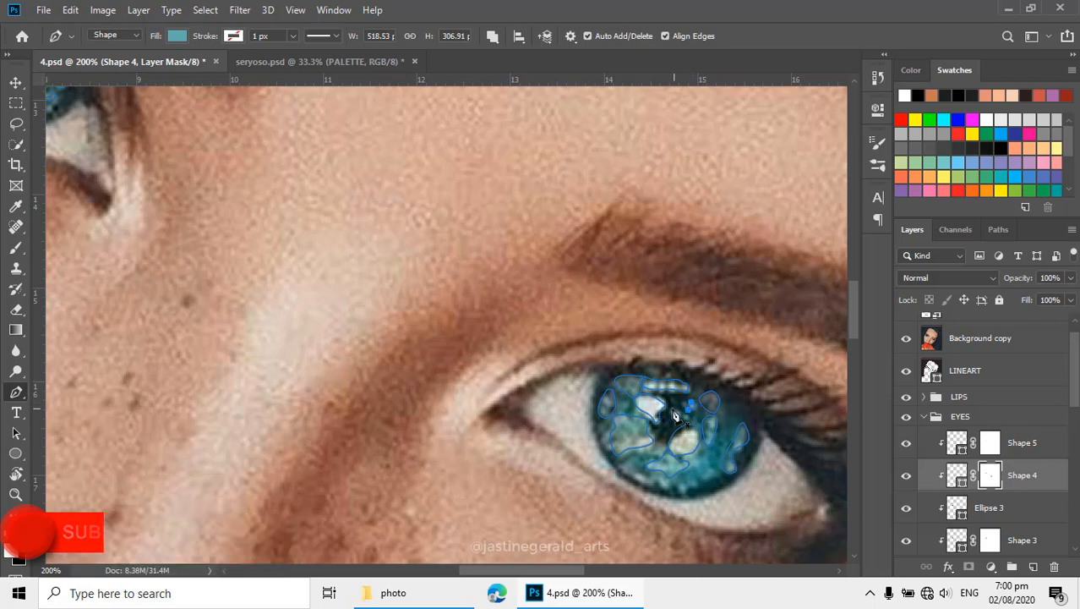
click(669, 408)
click(673, 415)
click(689, 411)
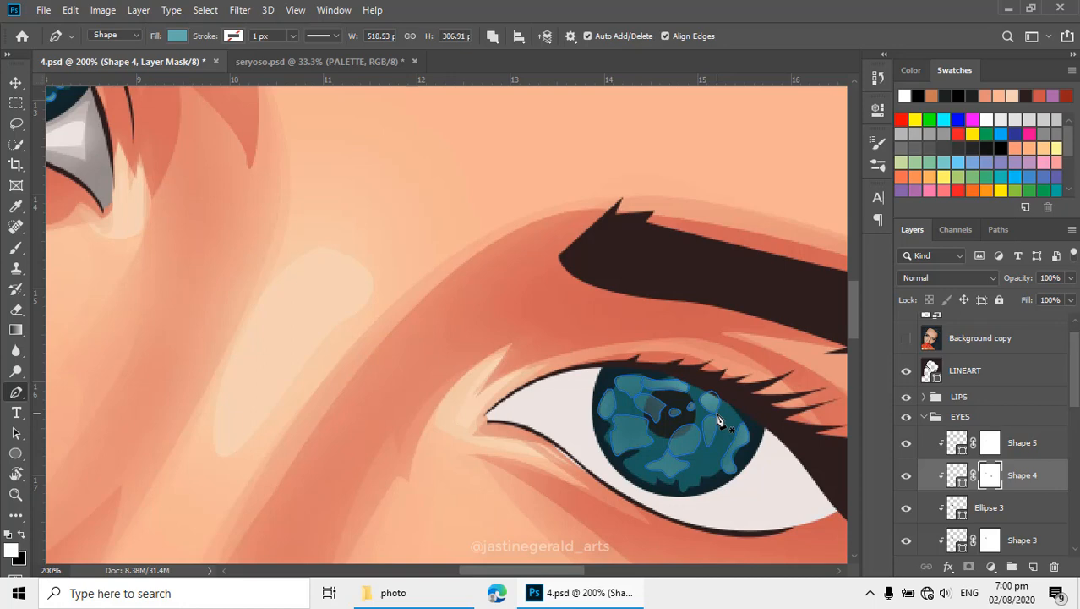
key(Return)
- Select the lightest iris highlights layer Shape 5, show the reference photo, and set the Pen tool to Combine Shapes
click(958, 445)
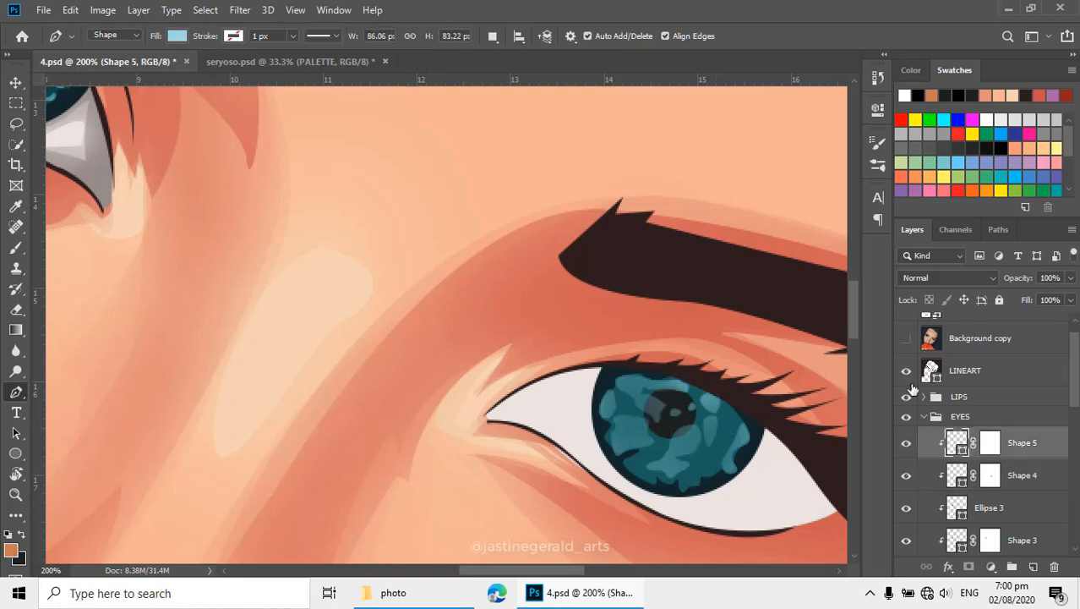
click(906, 340)
scroll(681, 414, up, 1)
drag(671, 404, 663, 352)
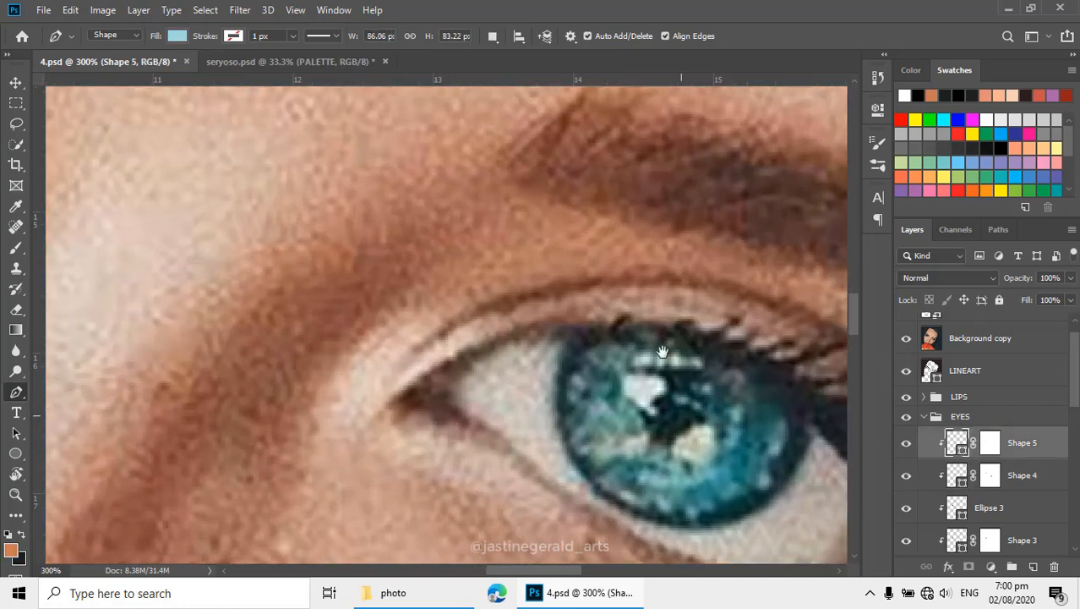
click(495, 37)
click(517, 59)
click(495, 37)
click(525, 73)
- Trace the three bright reflections beside, above and below the second eye's pupil as highlights on Shape 5
click(646, 375)
drag(667, 376, 703, 355)
click(636, 354)
drag(690, 354, 679, 353)
drag(677, 352, 668, 351)
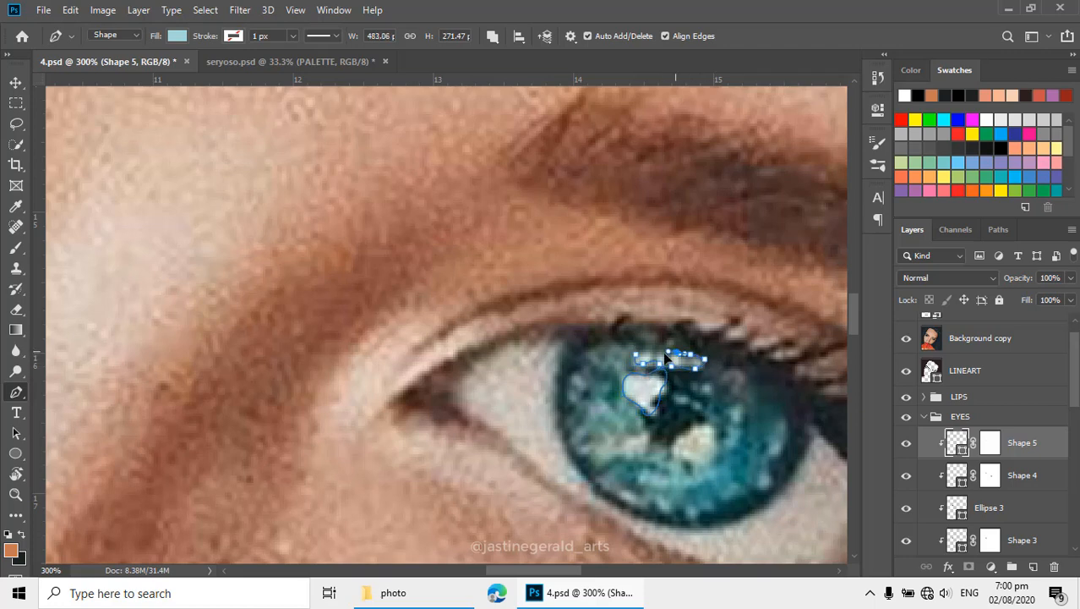
click(637, 355)
drag(699, 422, 695, 393)
click(681, 377)
click(681, 377)
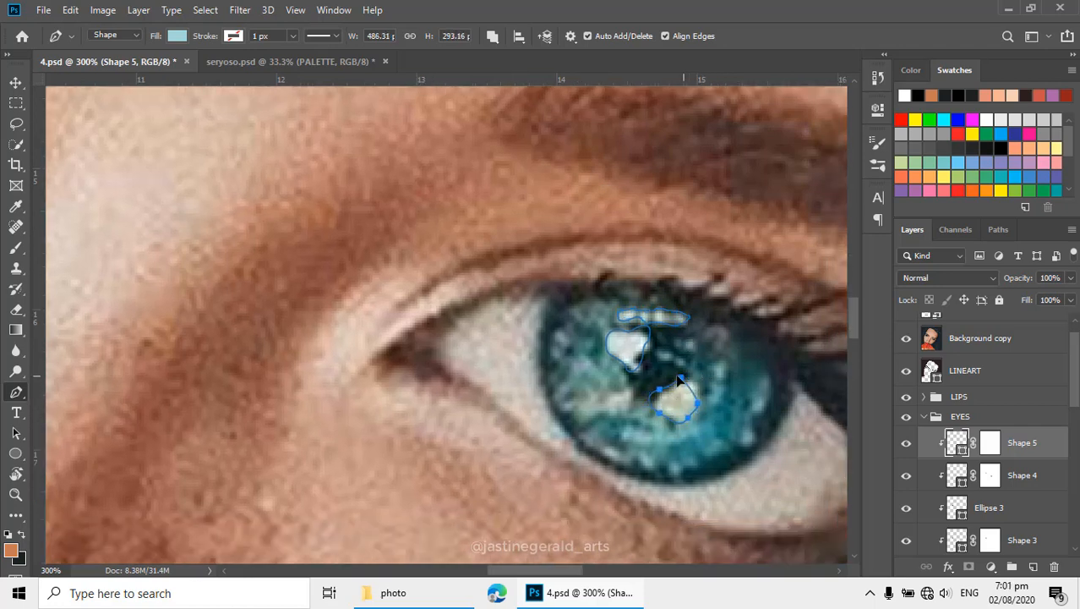
- Trace small highlight patches at the lower inner side and the outer edge of the second iris on Shape 5
click(629, 390)
mouse_move(607, 396)
mouse_down()
mouse_move(597, 397)
mouse_move(621, 405)
mouse_move(615, 378)
mouse_up()
drag(687, 434, 615, 425)
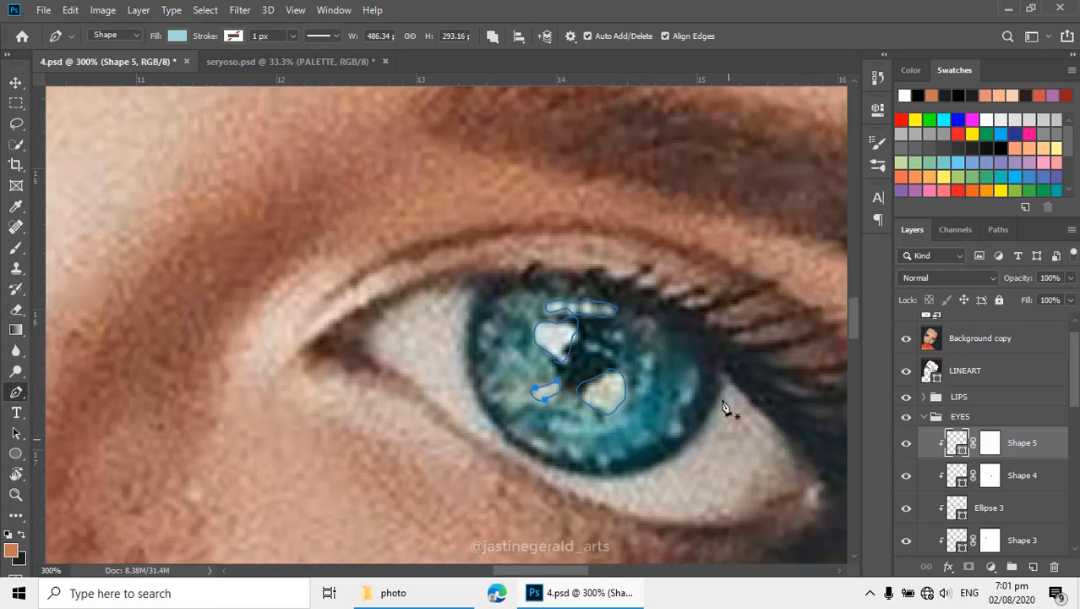
click(693, 370)
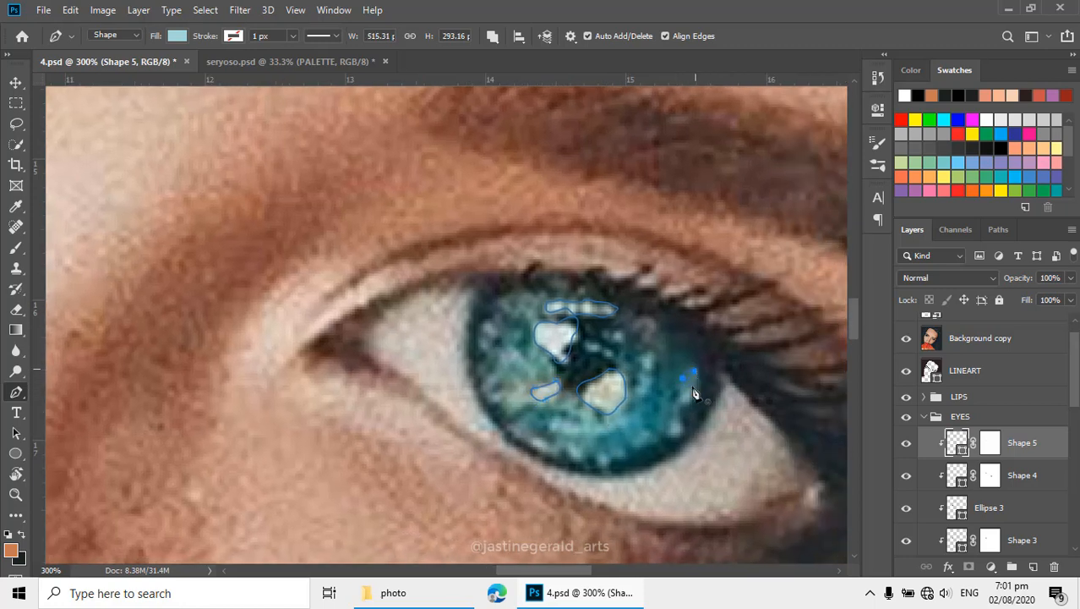
drag(693, 388, 676, 393)
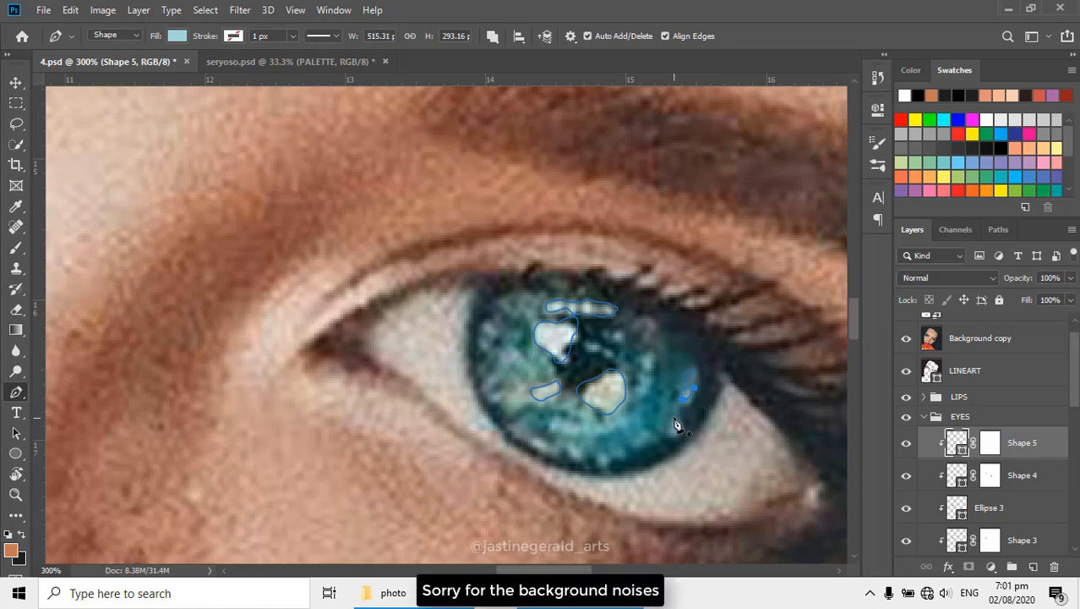
- Trace the remaining small highlight patches around the second iris on Shape 5 and hide the reference photo
drag(674, 435, 652, 414)
key(ctrl+z)
click(479, 340)
click(520, 378)
click(508, 388)
click(541, 438)
click(608, 452)
click(639, 360)
click(640, 376)
click(684, 388)
click(906, 339)
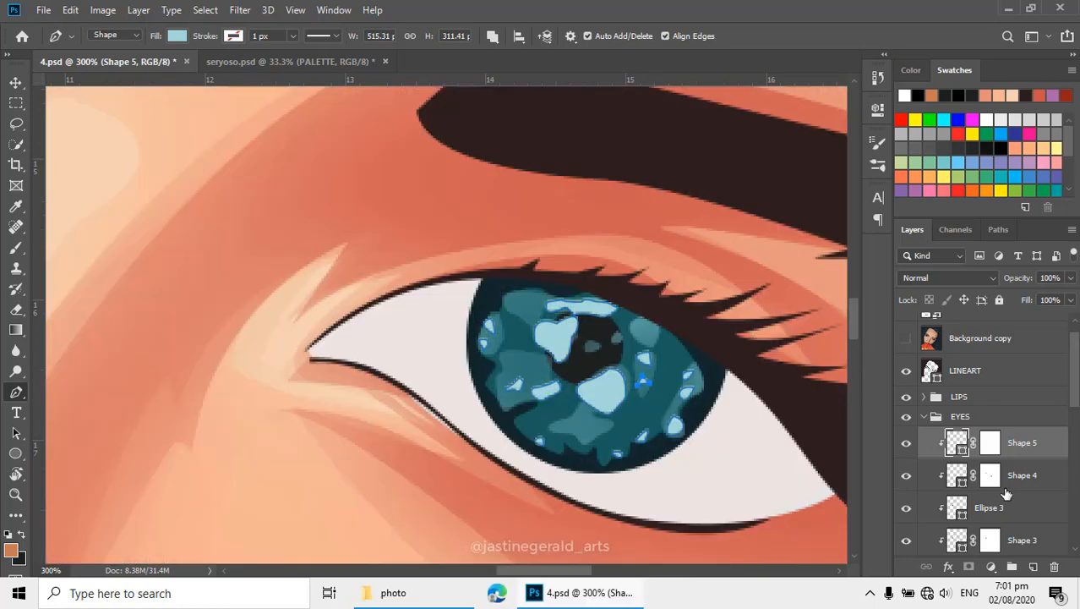
- Soften the second eye's iris highlights on Shape 5's layer mask with a 30% opacity Eraser, and save the document
click(993, 449)
key(e)
mouse_move(577, 336)
mouse_down()
mouse_move(577, 378)
mouse_move(552, 415)
mouse_up()
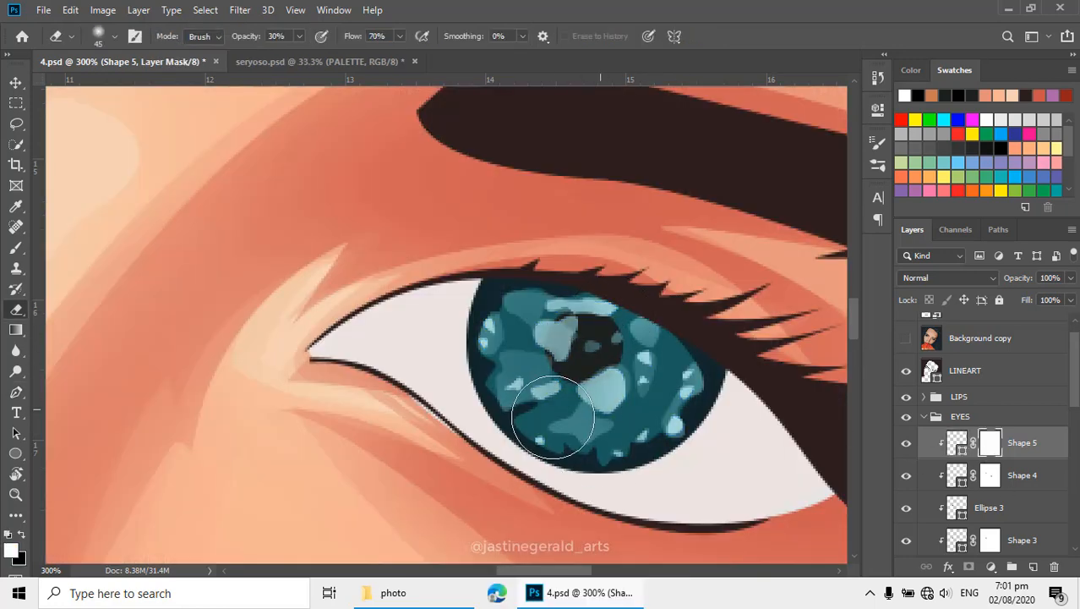
scroll(535, 348, down, 5)
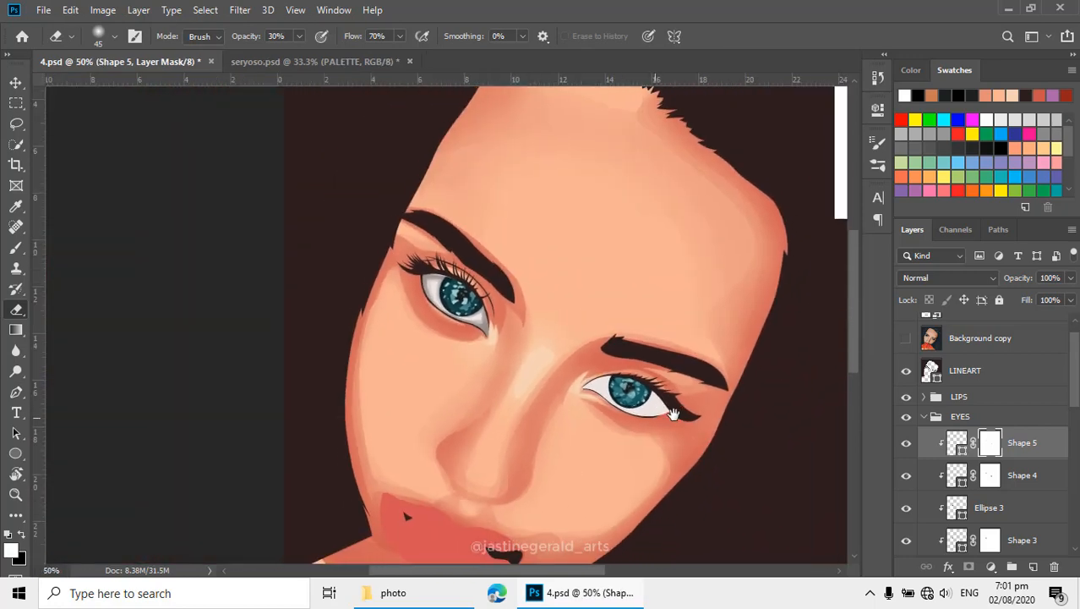
drag(674, 414, 683, 413)
scroll(603, 379, down, 1)
drag(599, 390, 584, 376)
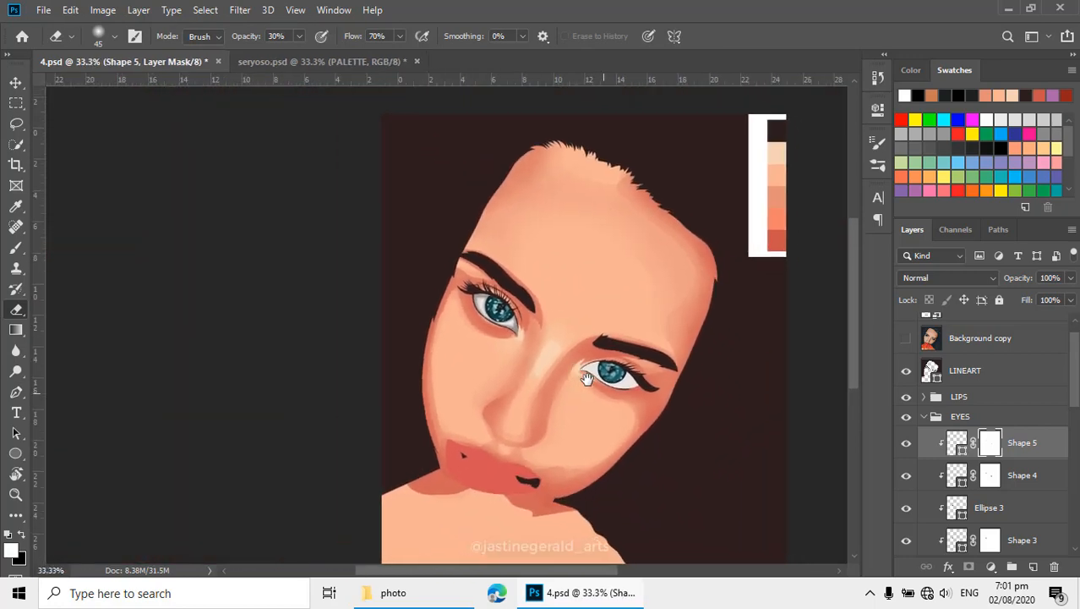
key(ctrl+s)
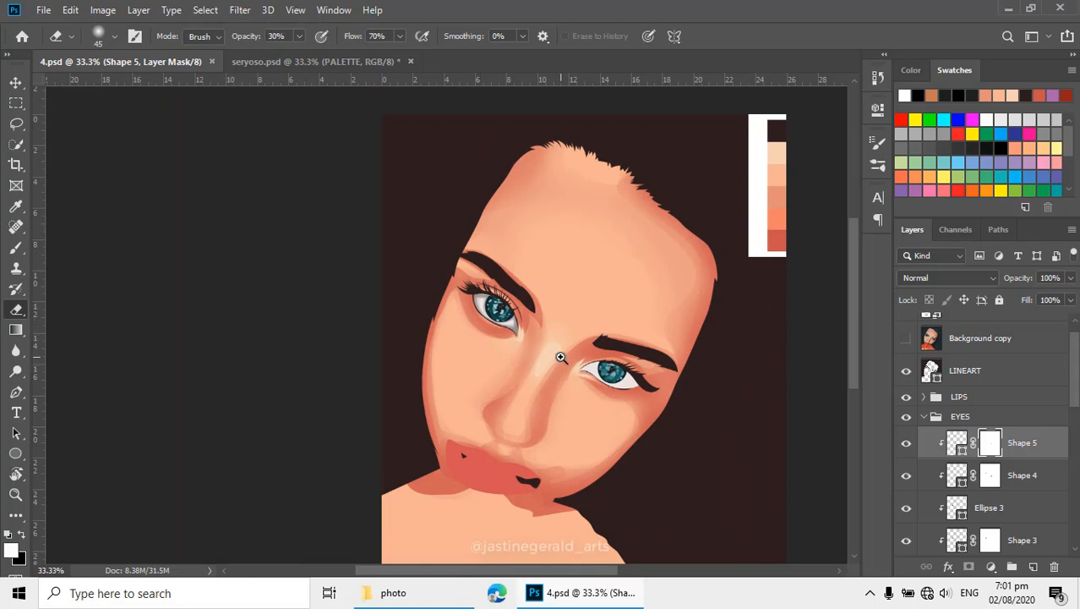
- Swap the mask colors and partly restore the reflections around the second pupil on Shape 5's mask with a size 35 Eraser
scroll(561, 358, up, 4)
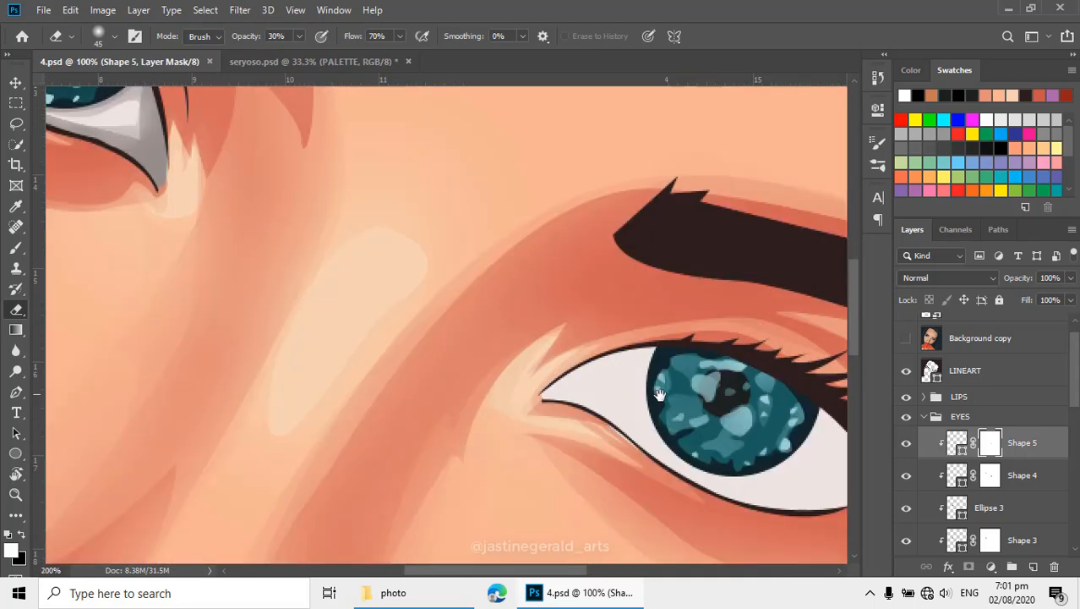
drag(659, 394, 602, 351)
key(x)
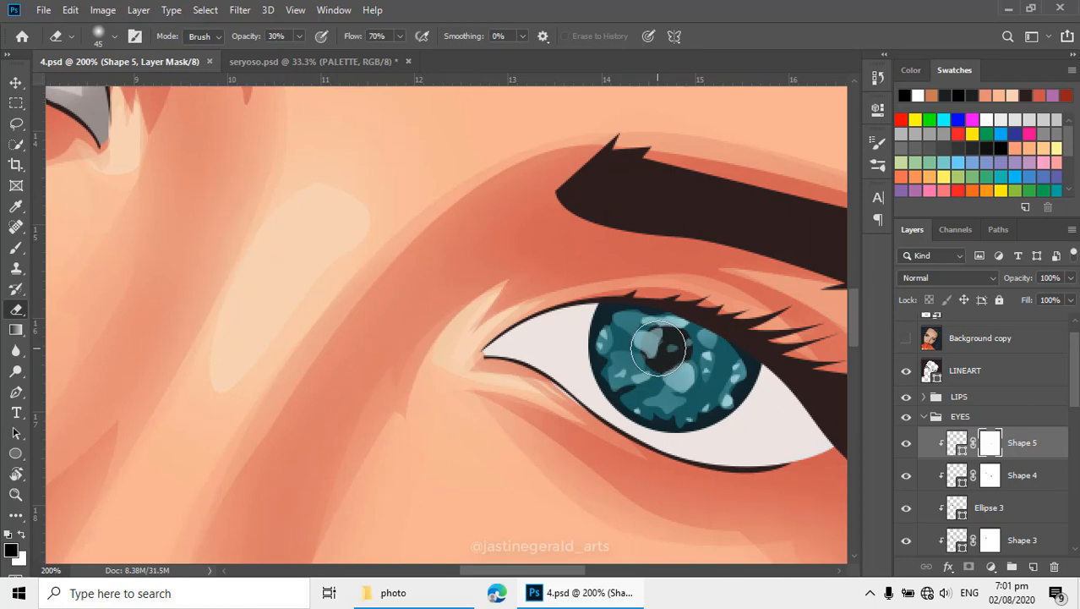
key(bracketleft)
mouse_move(648, 352)
mouse_down()
mouse_move(686, 380)
mouse_move(672, 329)
mouse_up()
click(684, 378)
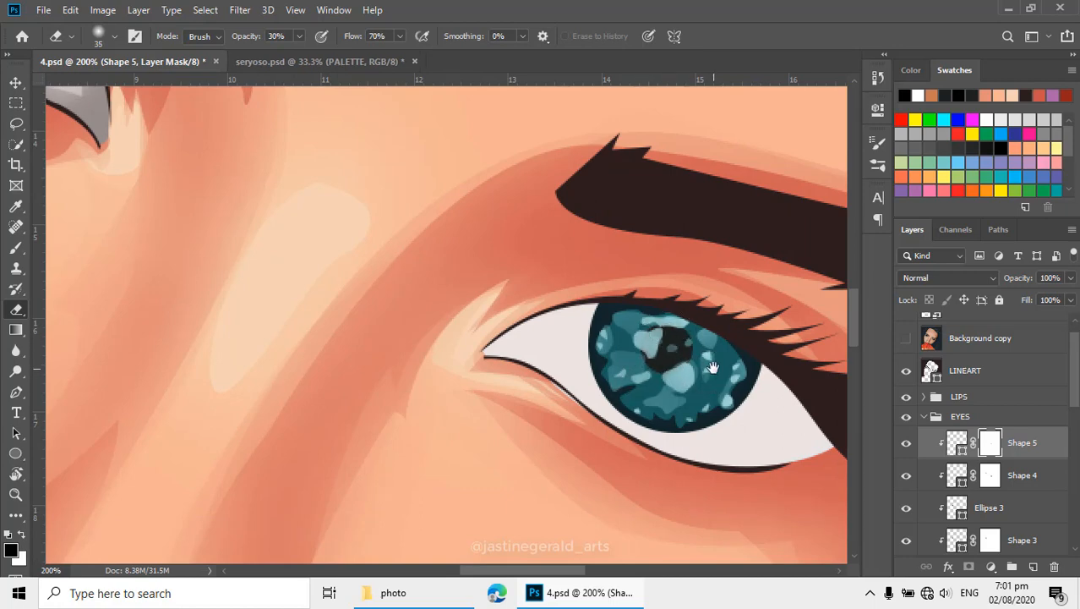
key(super)
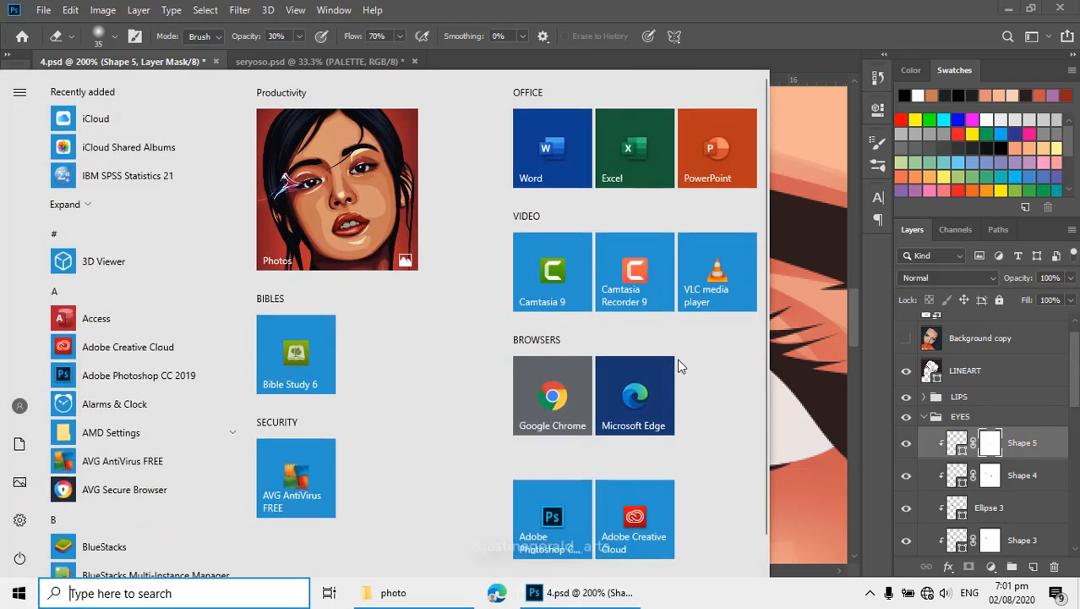
key(super)
alt+click(645, 354)
alt+click(647, 356)
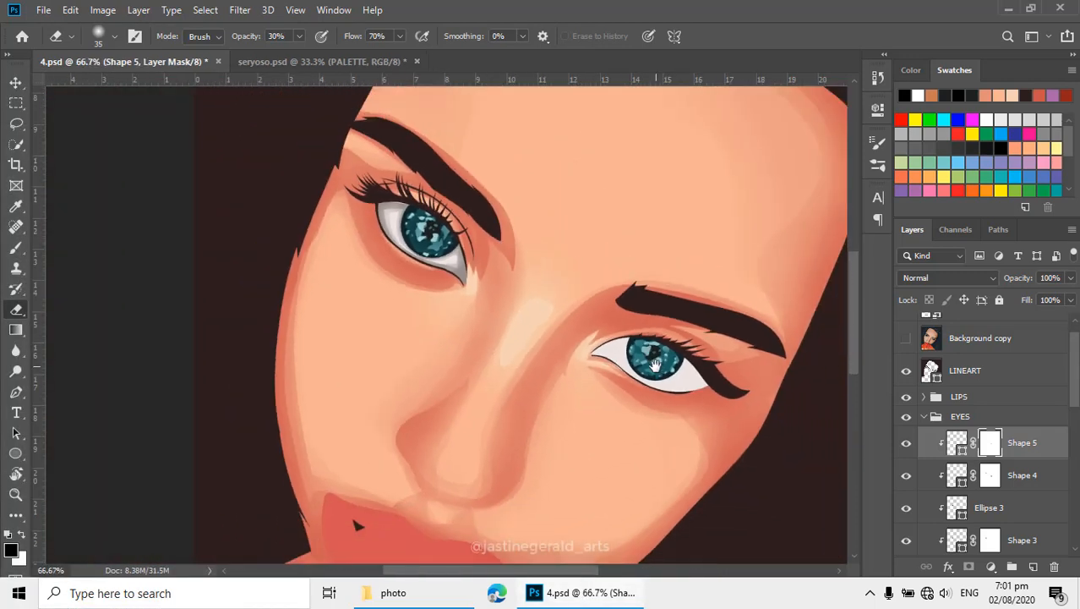
drag(654, 364, 663, 365)
- Switch to the Pen tool and select the gray eye-white shading layer Shape 6 in the EYES group
key(p)
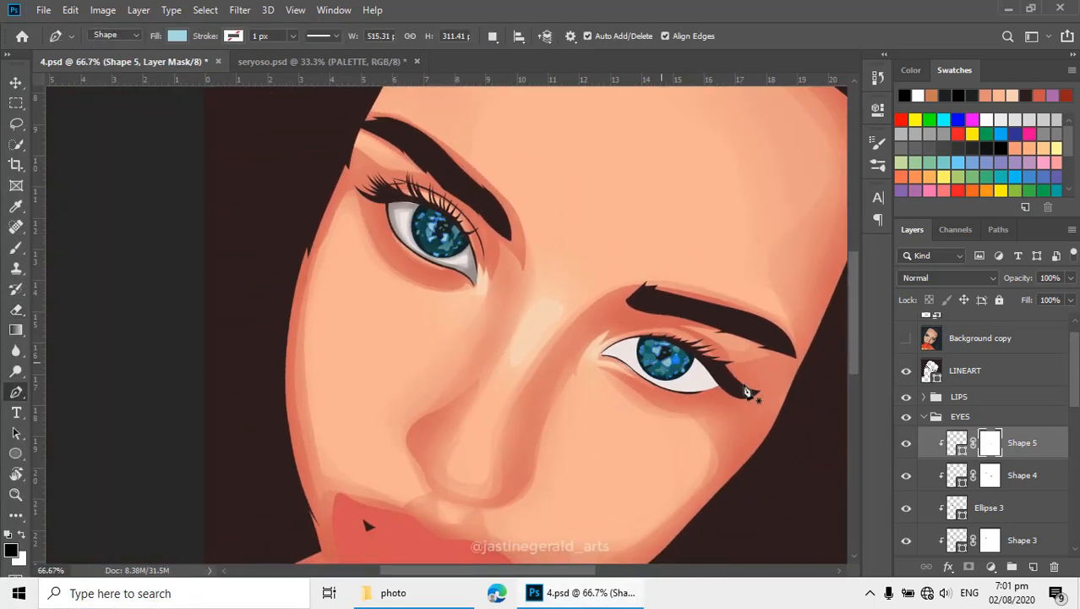
scroll(972, 440, down, 5)
scroll(938, 448, down, 2)
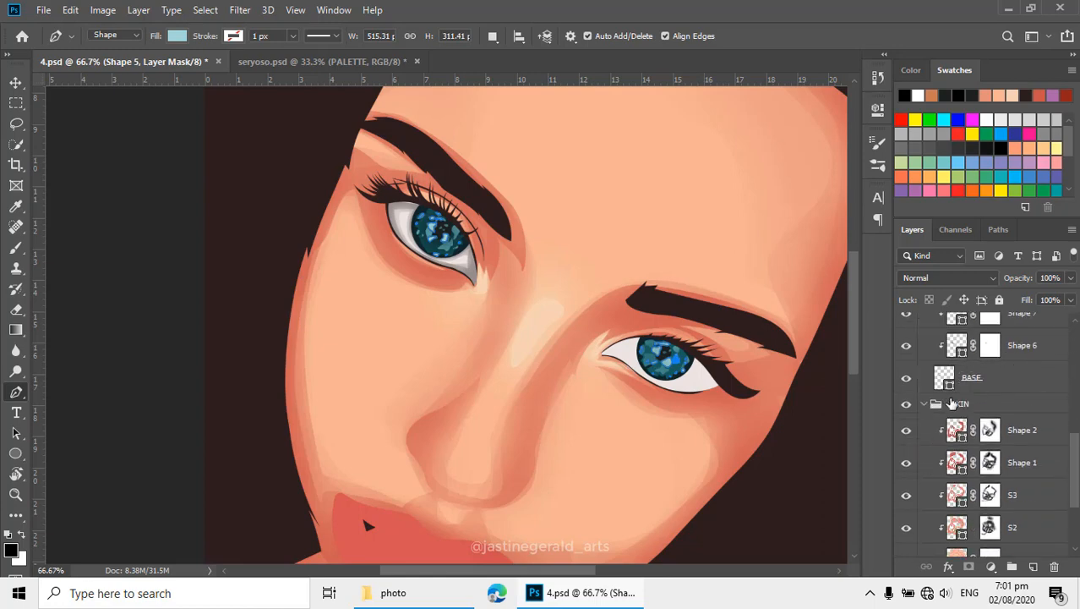
scroll(952, 403, up, 2)
click(957, 410)
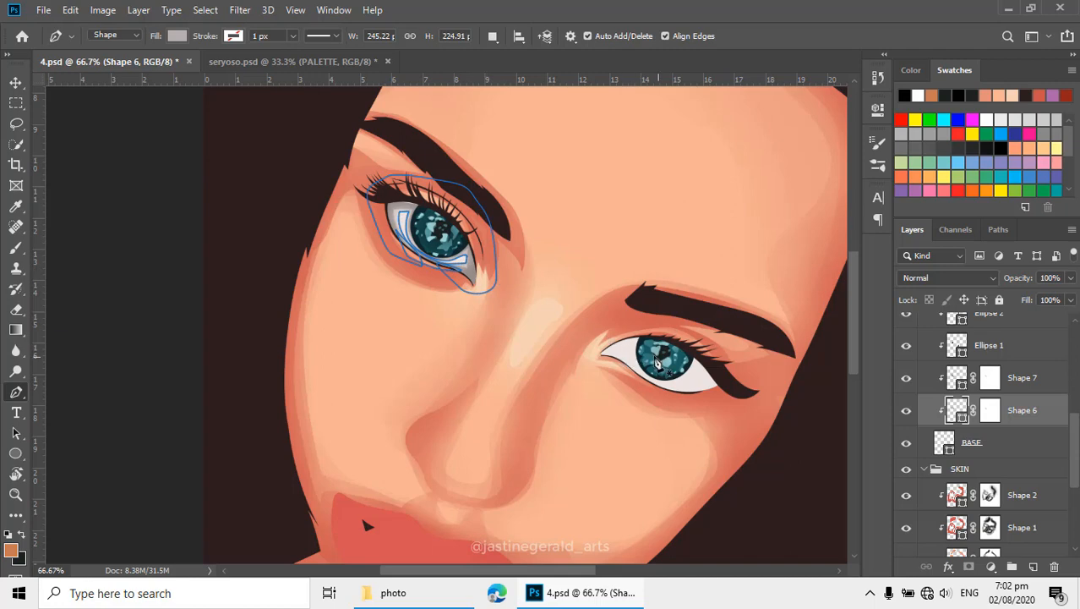
scroll(653, 365, up, 1)
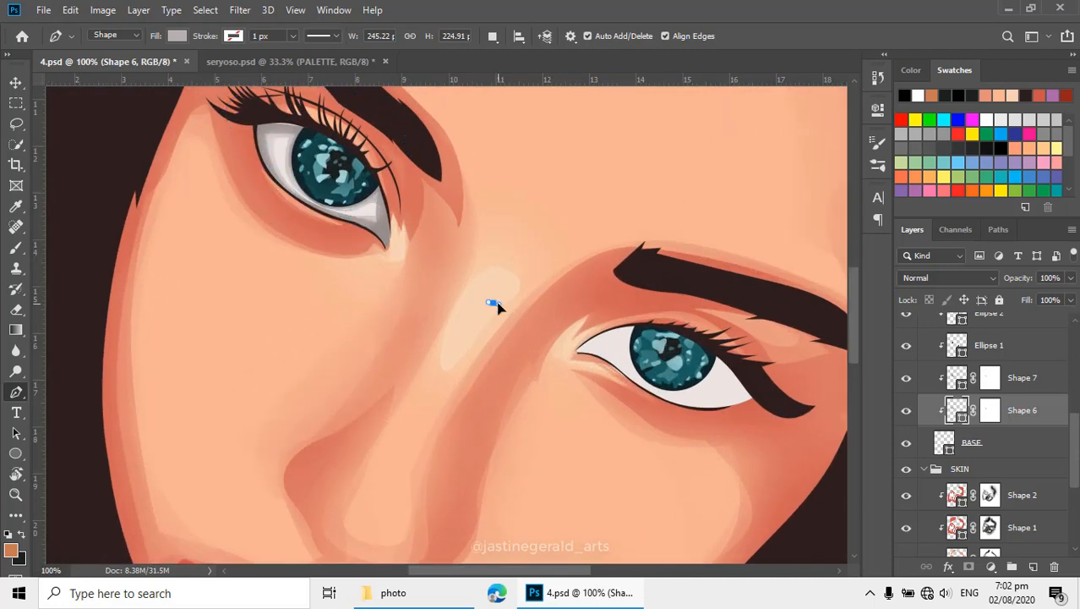
drag(499, 302, 500, 303)
key(ctrl+z)
- Reselect the eye-white shading layer Shape 6 and show the reference photo
scroll(983, 423, down, 3)
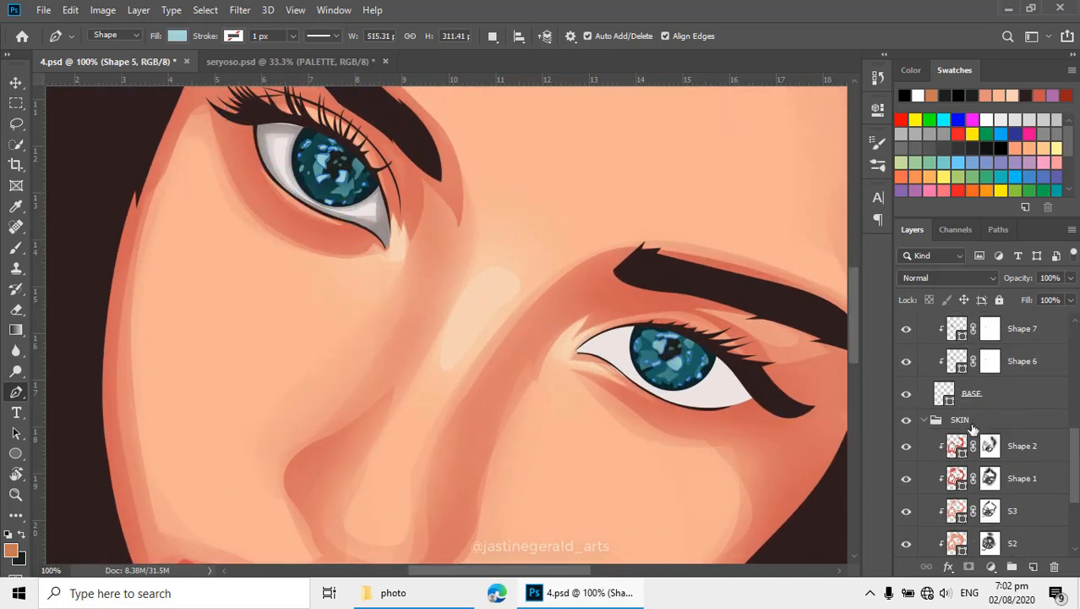
click(965, 370)
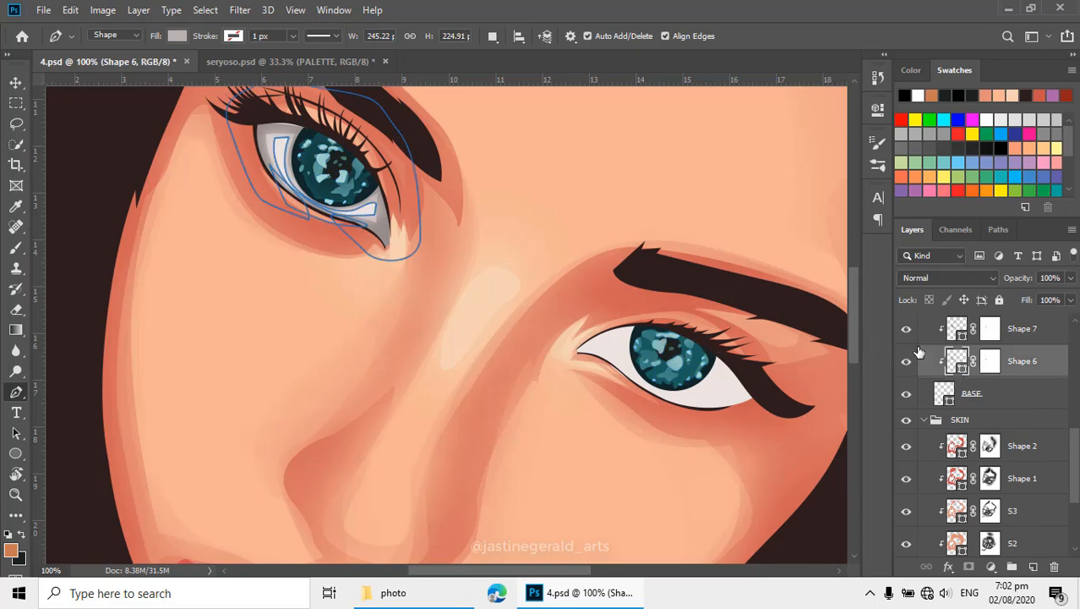
ctrl+click(616, 357)
alt+click(600, 331)
scroll(947, 368, up, 3)
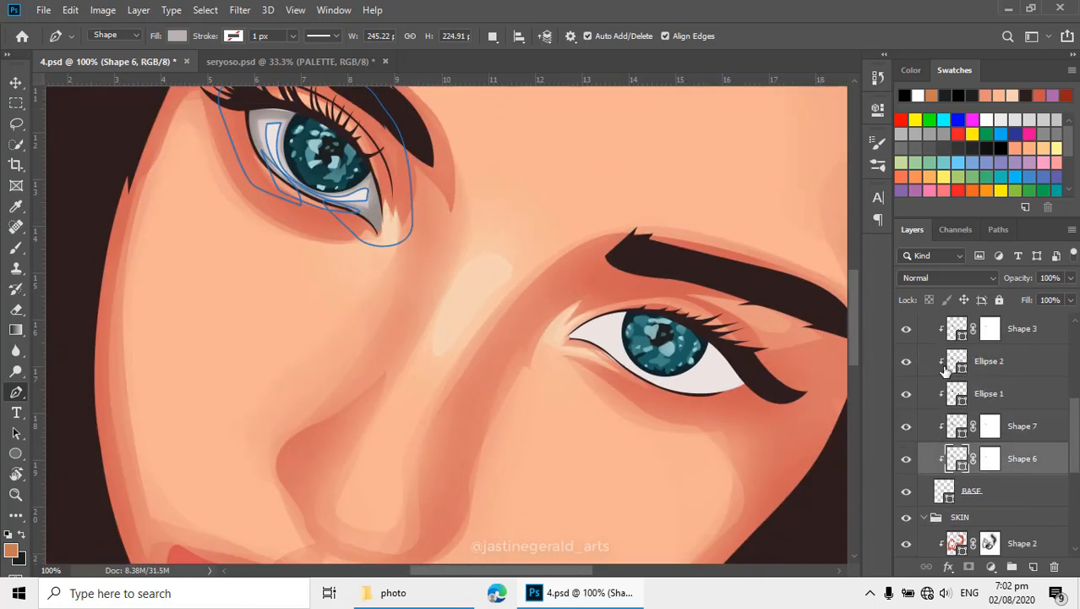
scroll(945, 380, up, 1)
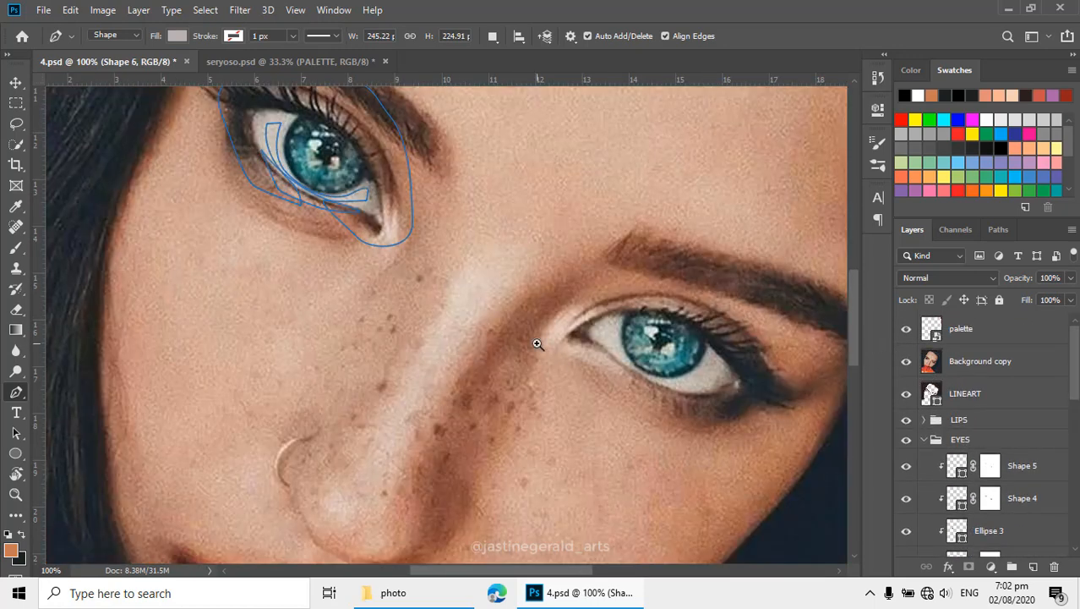
- Trace the crescent-shaped light area beneath the second iris as the inner edge of a new gray eye-white shading shape
ctrl+click(551, 344)
drag(577, 340, 532, 318)
alt+click(636, 321)
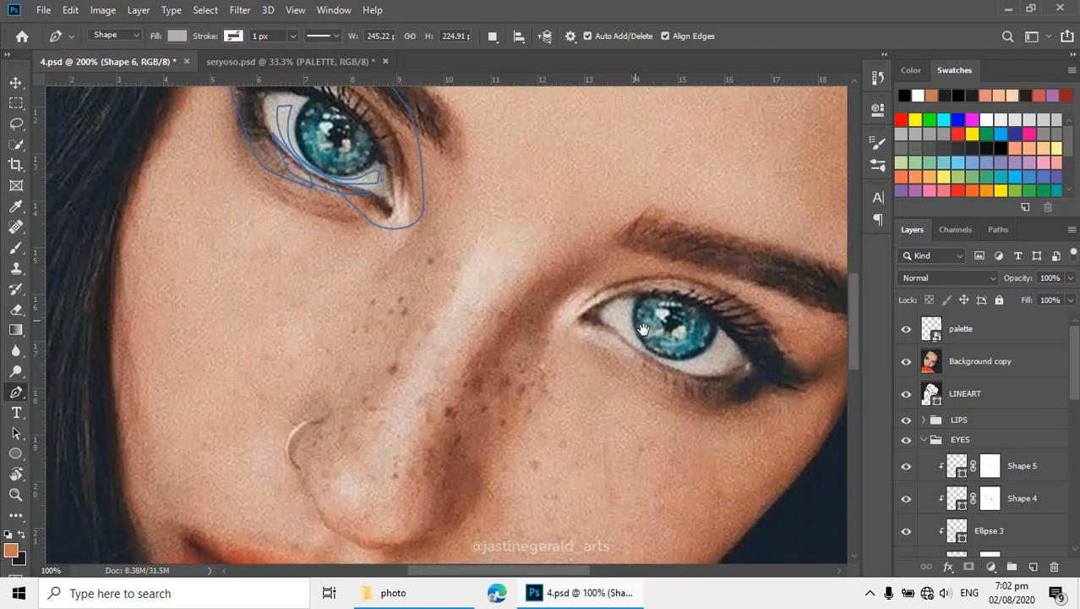
drag(636, 321, 638, 341)
ctrl+click(626, 331)
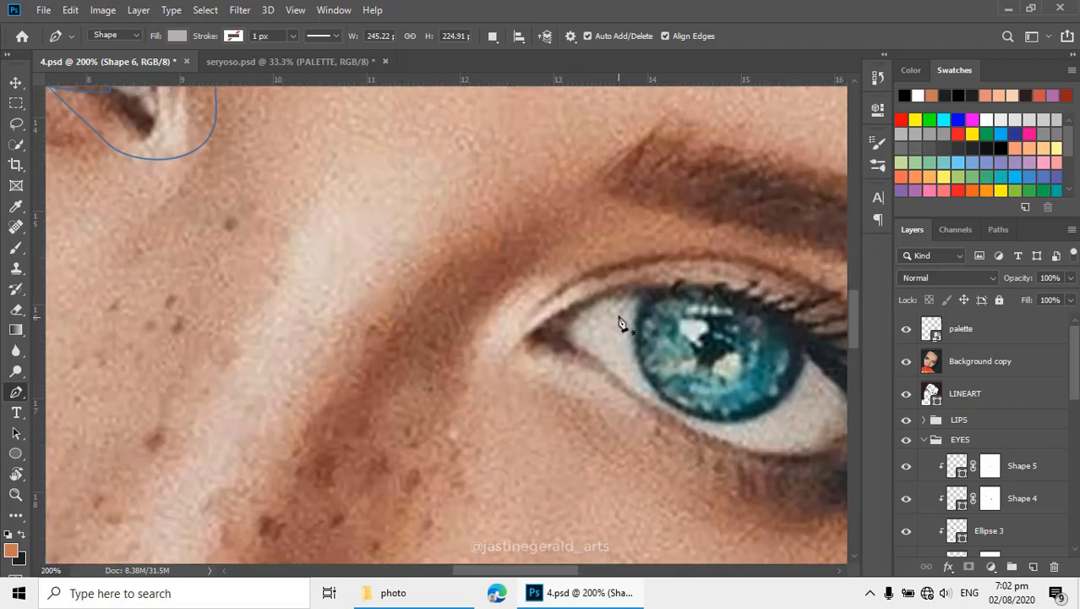
click(620, 316)
click(680, 414)
drag(682, 415, 735, 436)
drag(664, 407, 531, 365)
drag(681, 355, 684, 347)
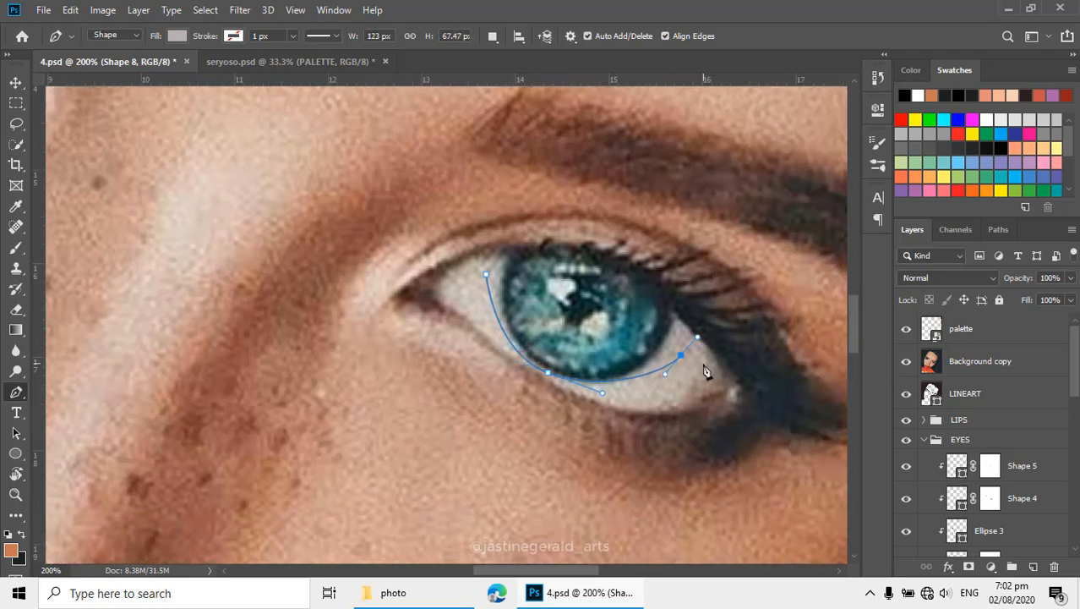
click(703, 364)
drag(622, 399, 571, 391)
click(555, 385)
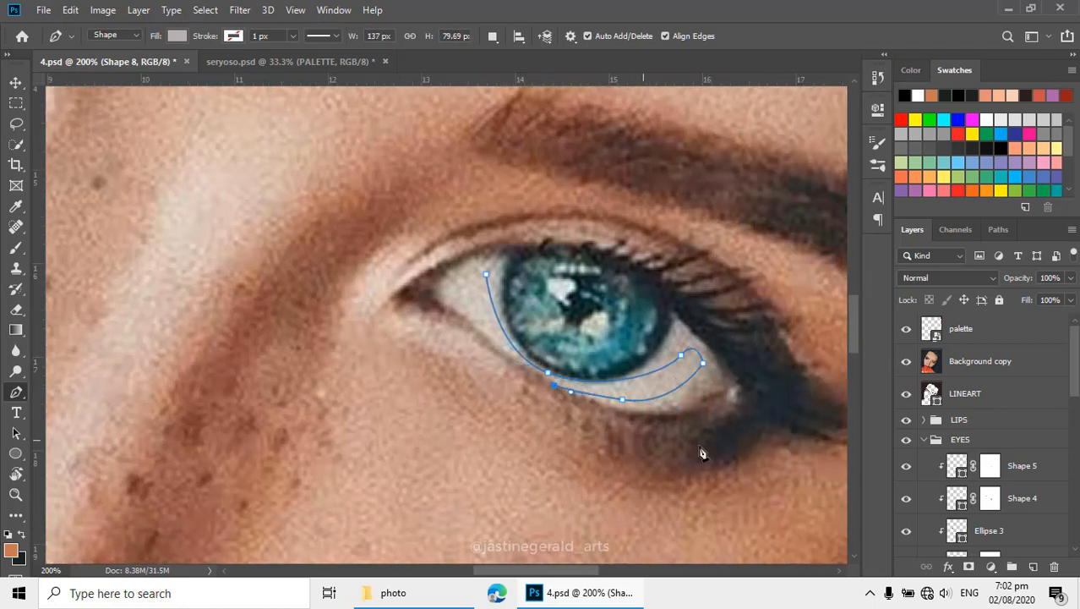
- Extend the shading path loosely around the whole second eye and close it at the crescent's inner upper end
drag(683, 444, 735, 436)
click(789, 393)
click(788, 356)
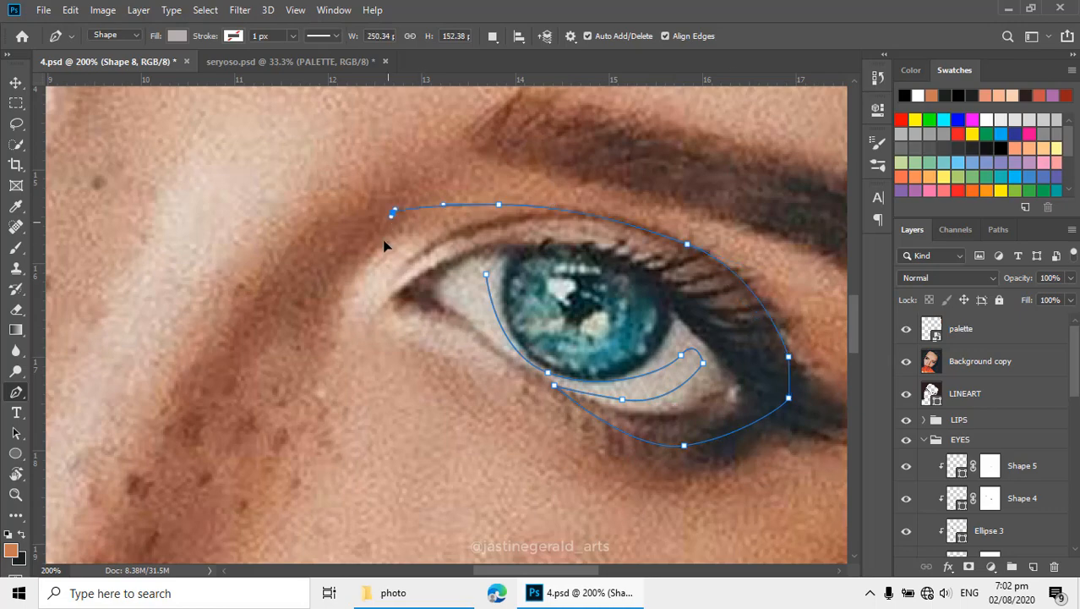
scroll(384, 246, down, 4)
drag(369, 250, 473, 299)
scroll(501, 301, up, 4)
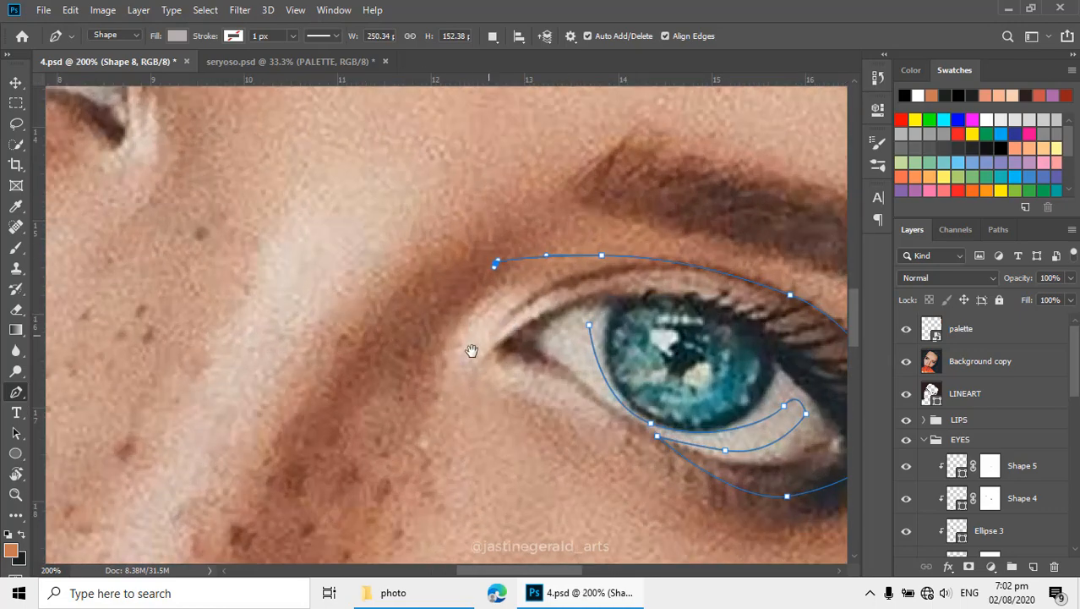
drag(459, 367, 487, 395)
drag(606, 422, 587, 384)
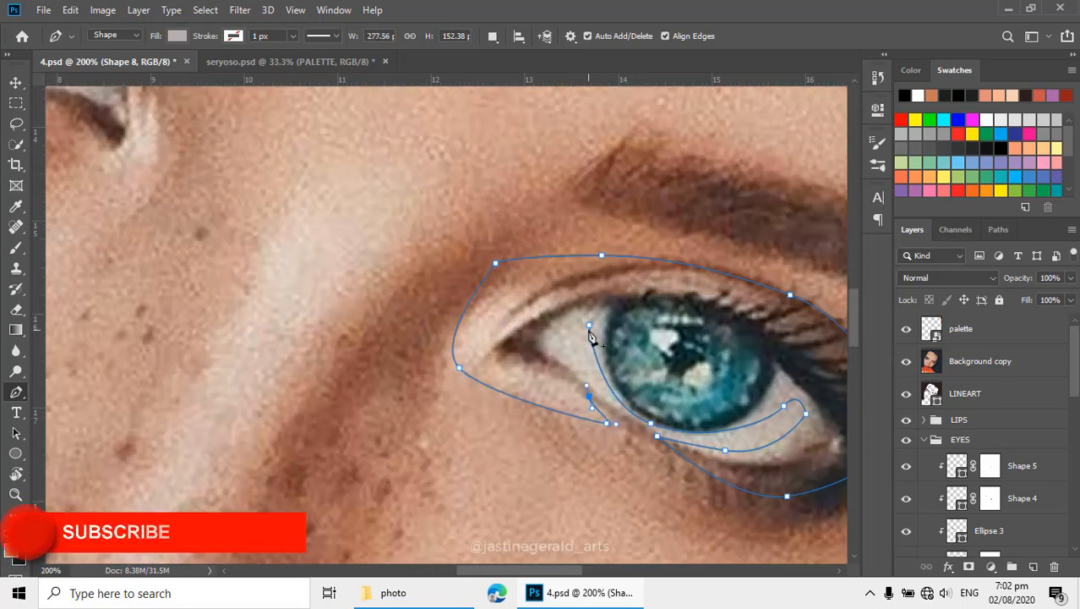
click(578, 329)
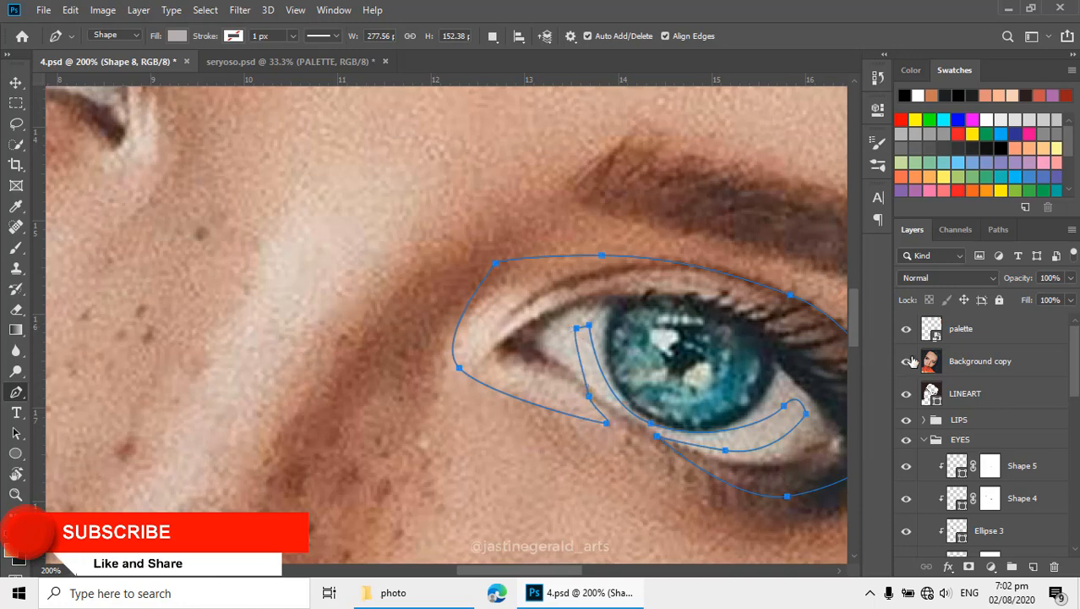
- Hide the reference photo and merge the new Shape 8 with Shape 6 into one shape layer
click(908, 361)
scroll(973, 440, down, 4)
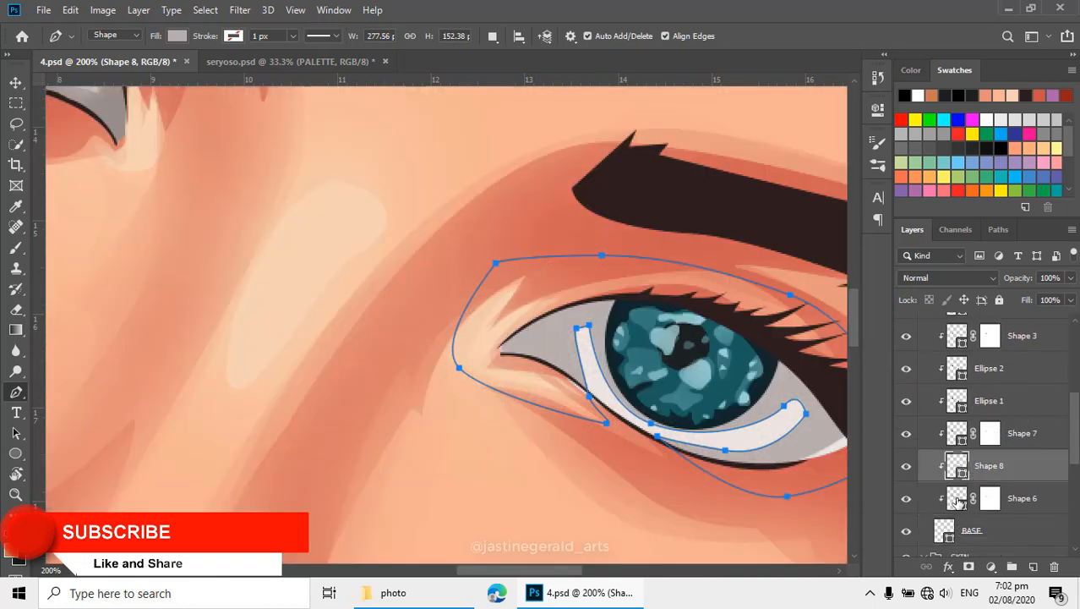
shift+click(958, 501)
right_click(962, 503)
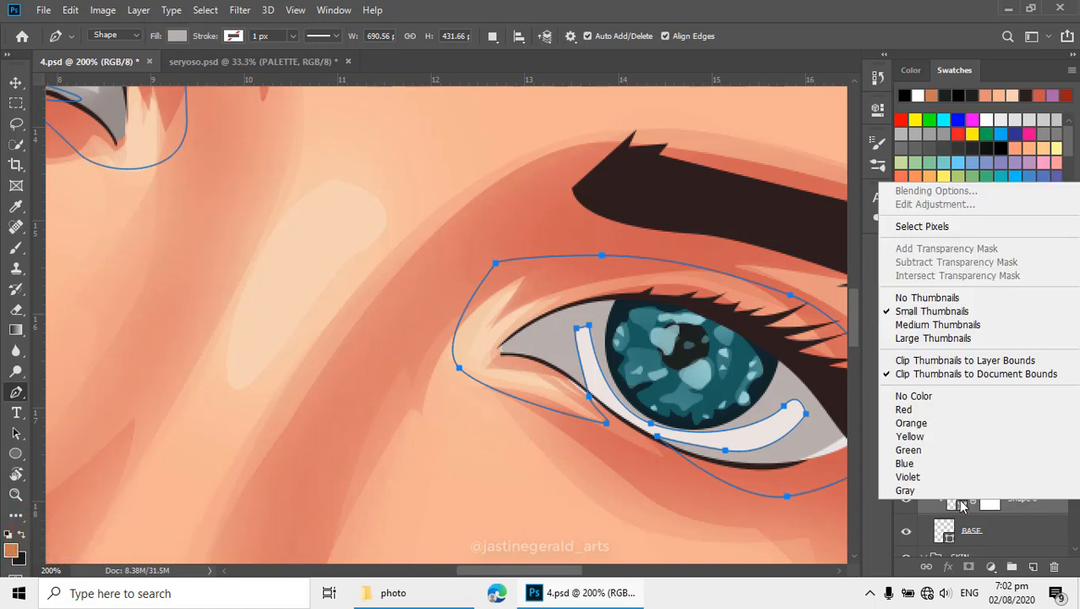
key(Escape)
right_click(1021, 500)
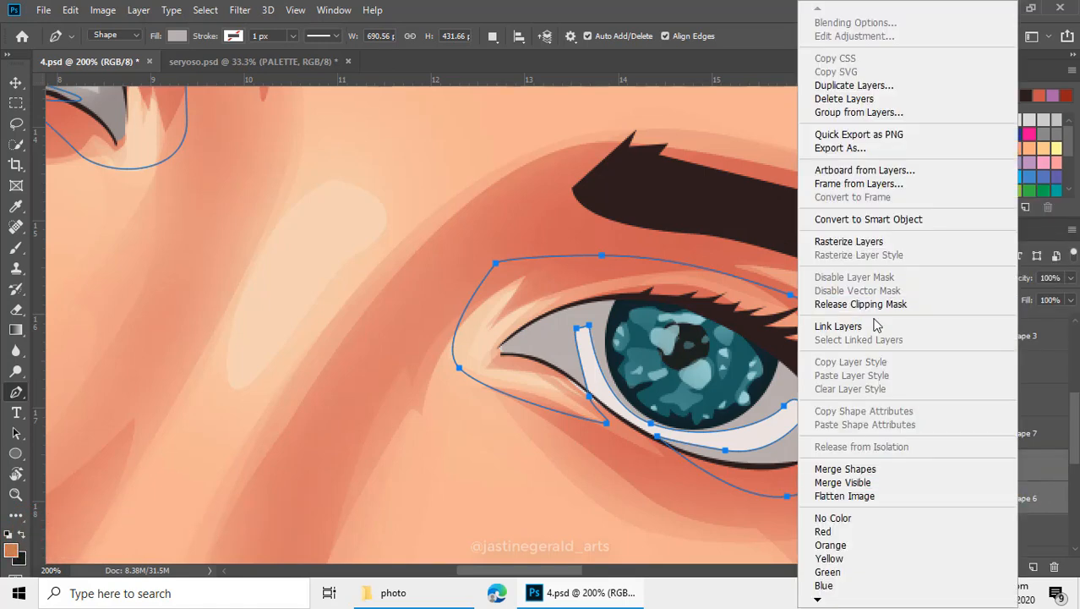
click(845, 470)
- Adjust the anchor points of the crescent opening beneath the second iris to narrow it, and add a layer mask to Shape 8
drag(627, 296, 590, 308)
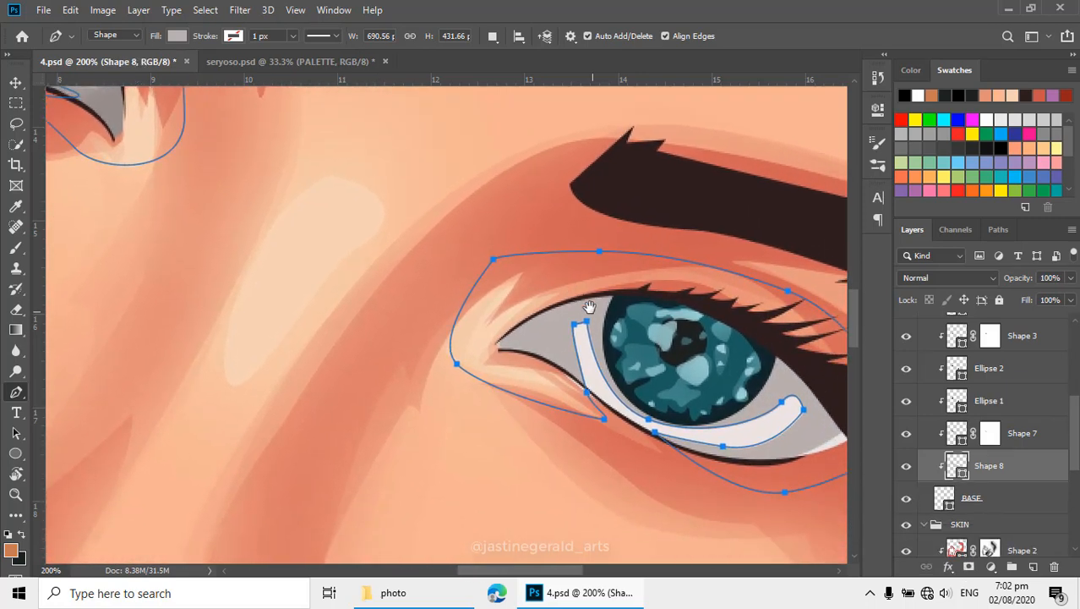
mouse_move(656, 435)
mouse_down()
mouse_move(638, 432)
mouse_move(652, 435)
mouse_up()
key(ctrl+z)
ctrl+click(653, 433)
drag(589, 393, 590, 392)
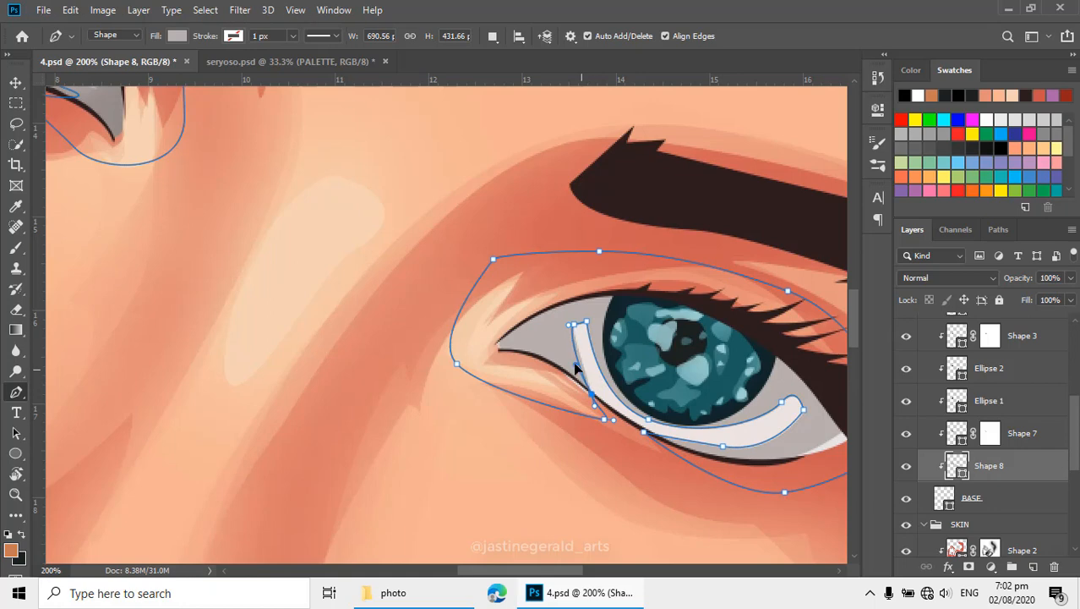
key(z)
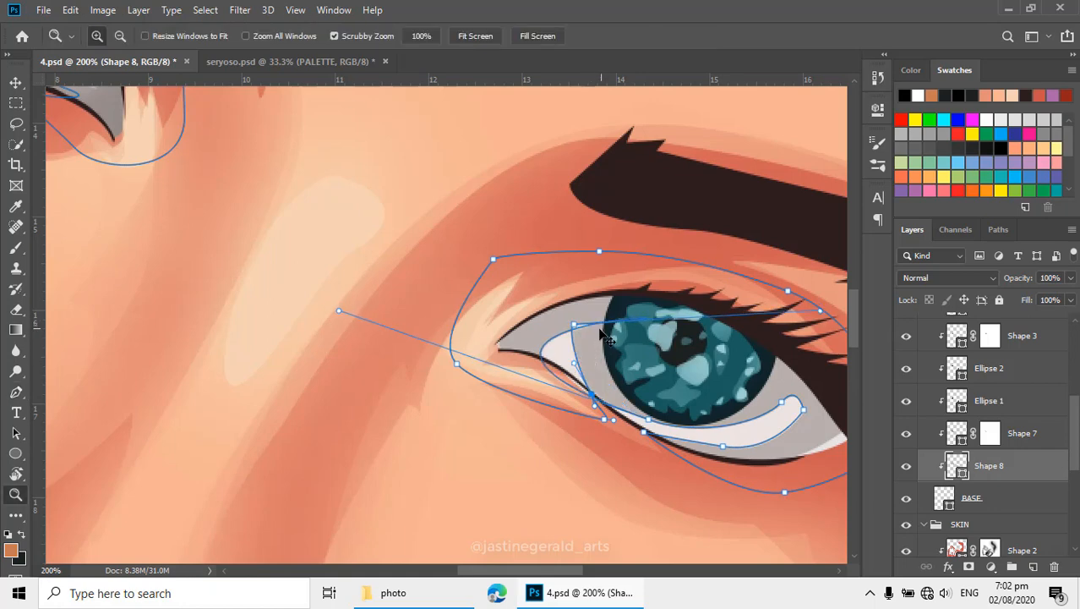
ctrl+click(588, 330)
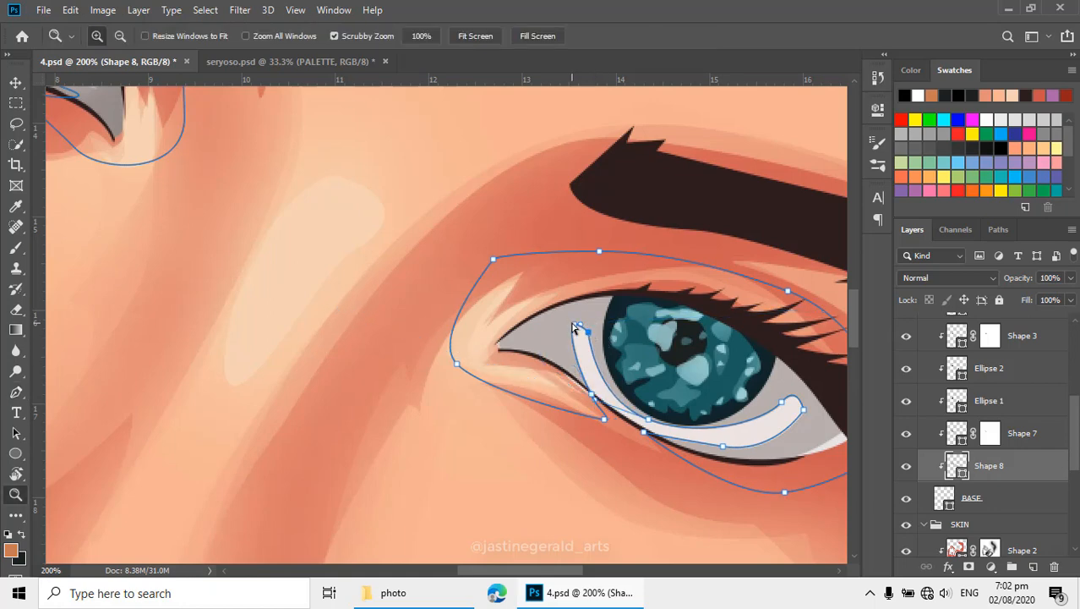
drag(574, 327, 578, 338)
drag(594, 395, 654, 428)
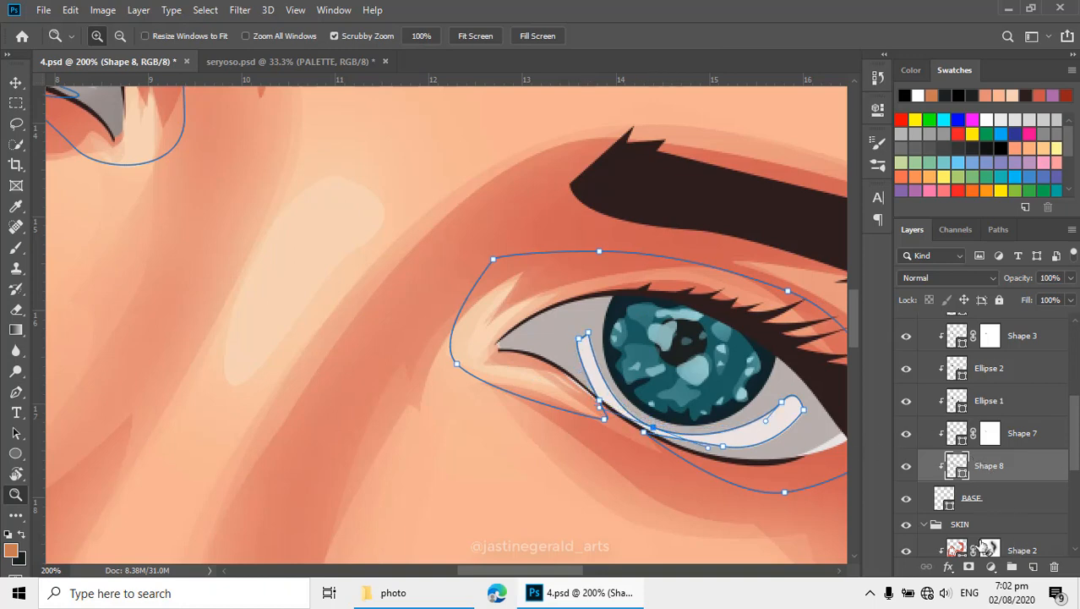
click(970, 566)
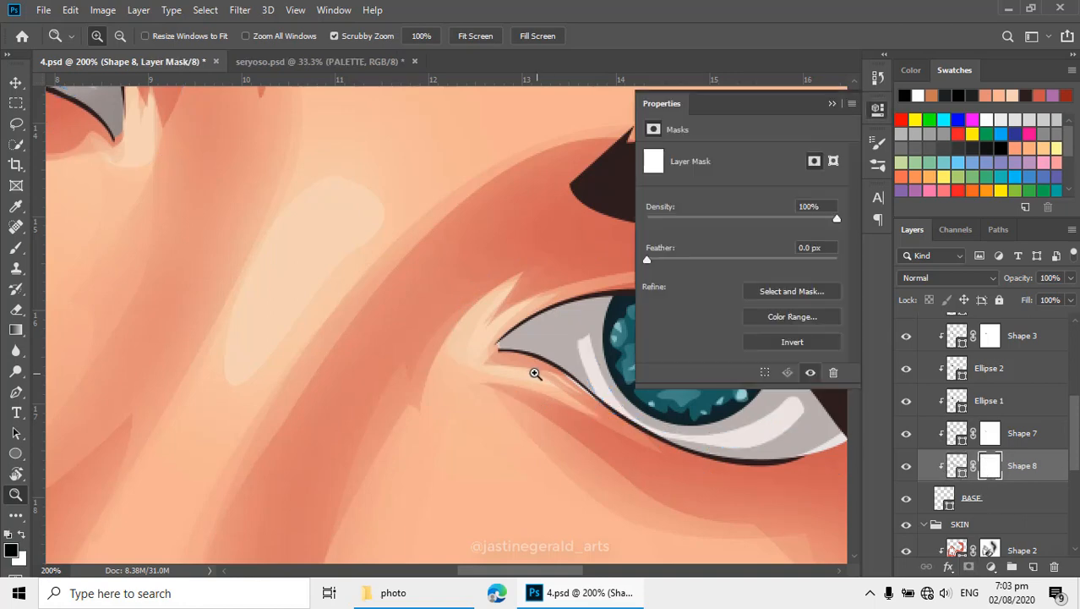
- Enlarge the eraser to 60 and partially erase Shape 8's layer mask to soften the gray shading on the second eye white
key(p)
click(829, 102)
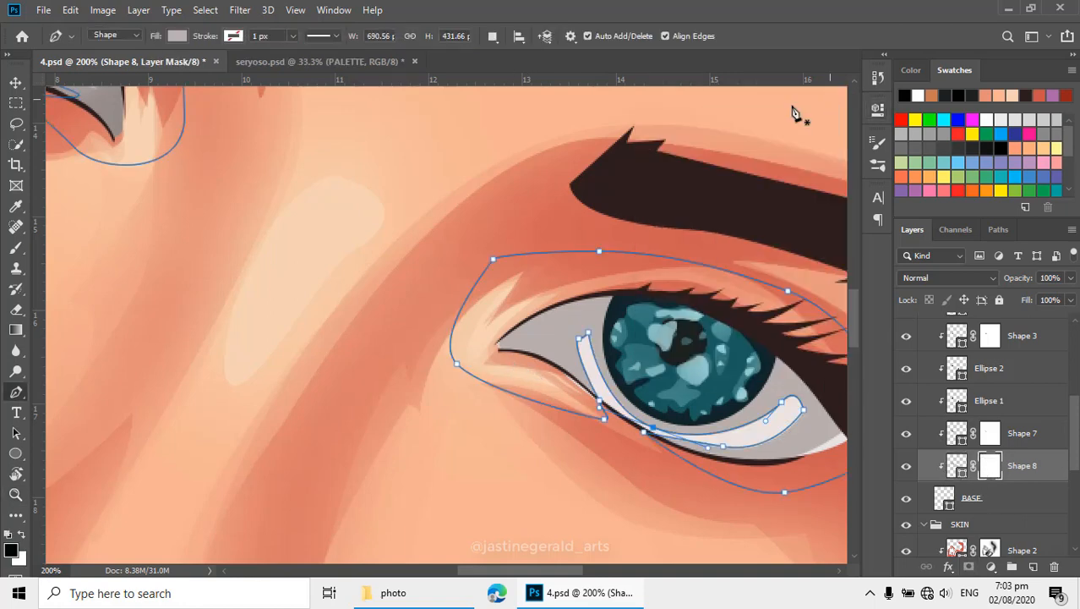
alt+click(442, 289)
drag(443, 290, 497, 337)
key(e)
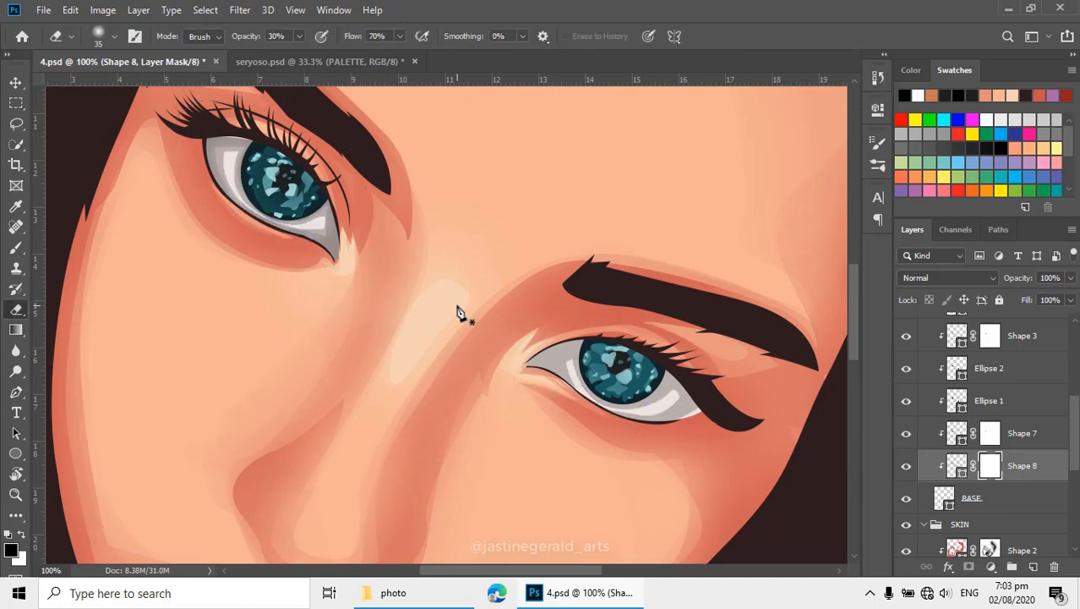
key(bracketright)
key(bracketright)
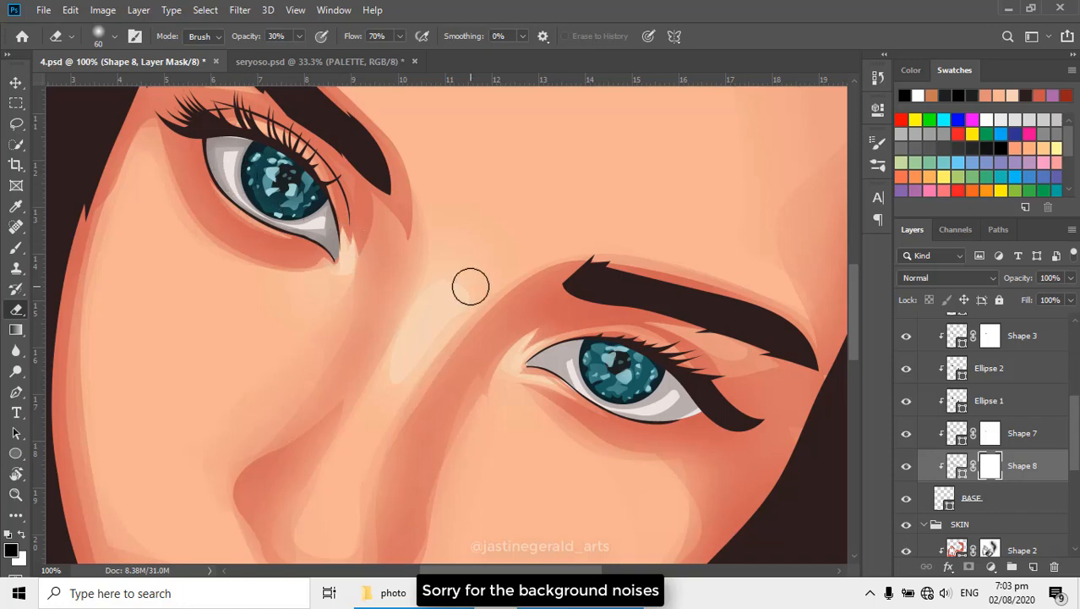
key(x)
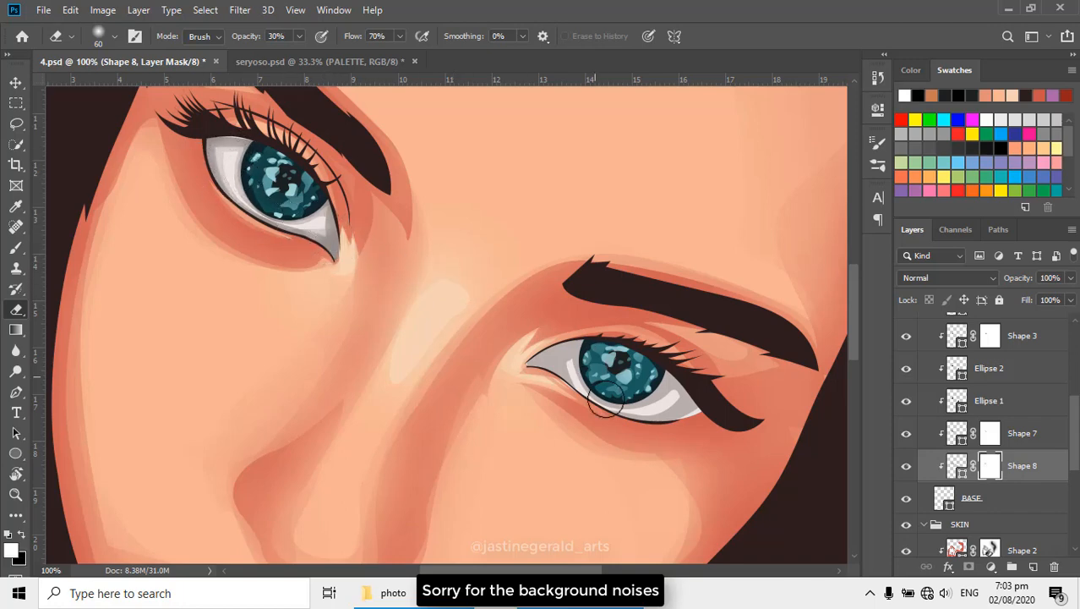
mouse_move(580, 347)
mouse_down()
mouse_move(532, 371)
mouse_move(628, 401)
mouse_up()
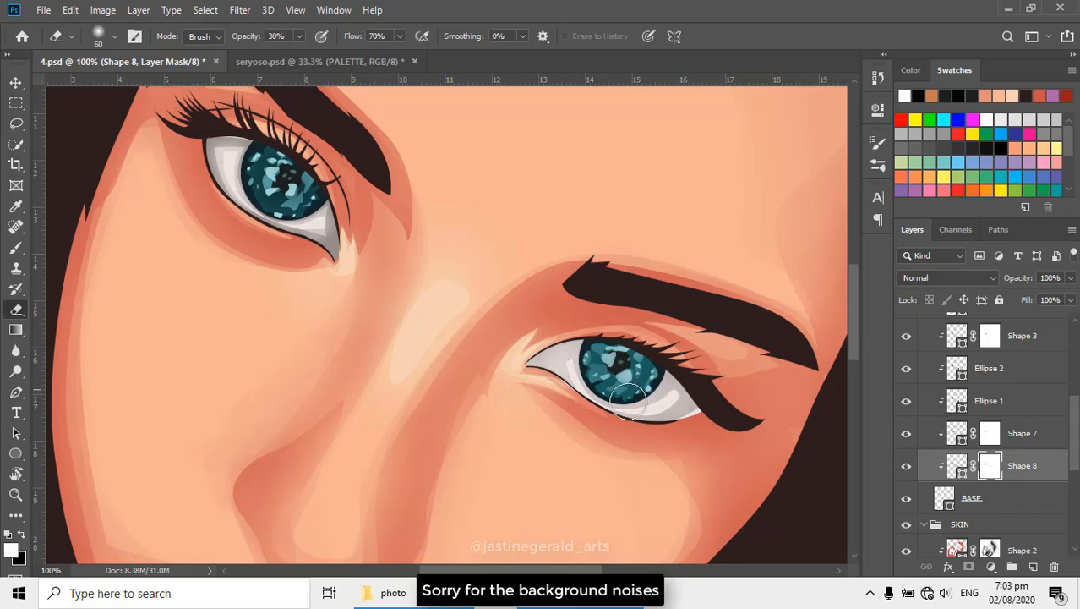
- Reshape the outer corner of the second eye's opening in the SKIN group's BASE shape by moving its anchor point inward and adjusting its curve
scroll(712, 405, up, 1)
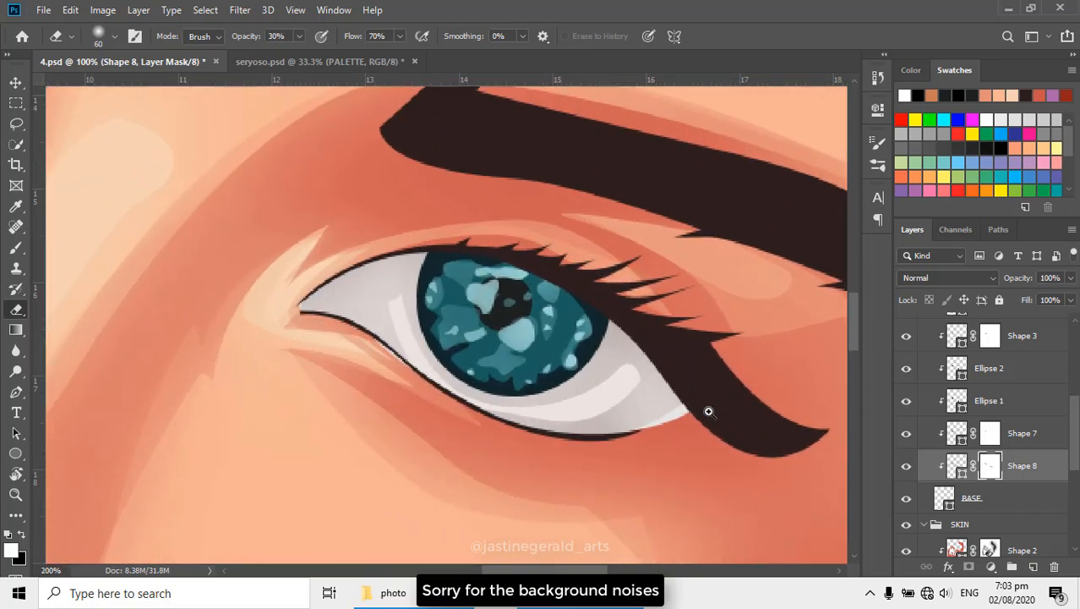
scroll(708, 411, up, 1)
key(p)
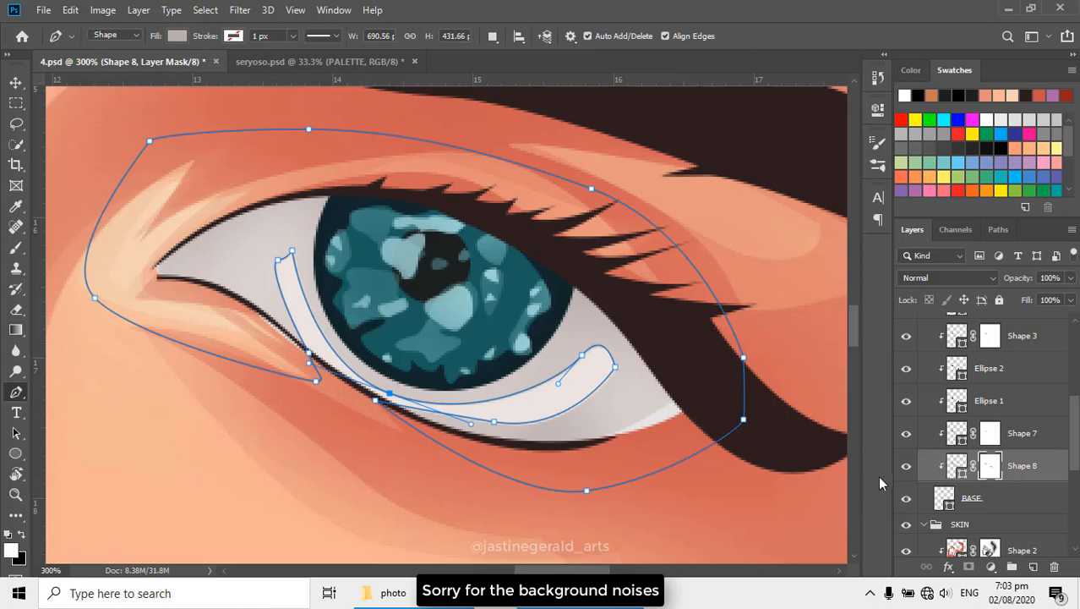
scroll(924, 473, down, 1)
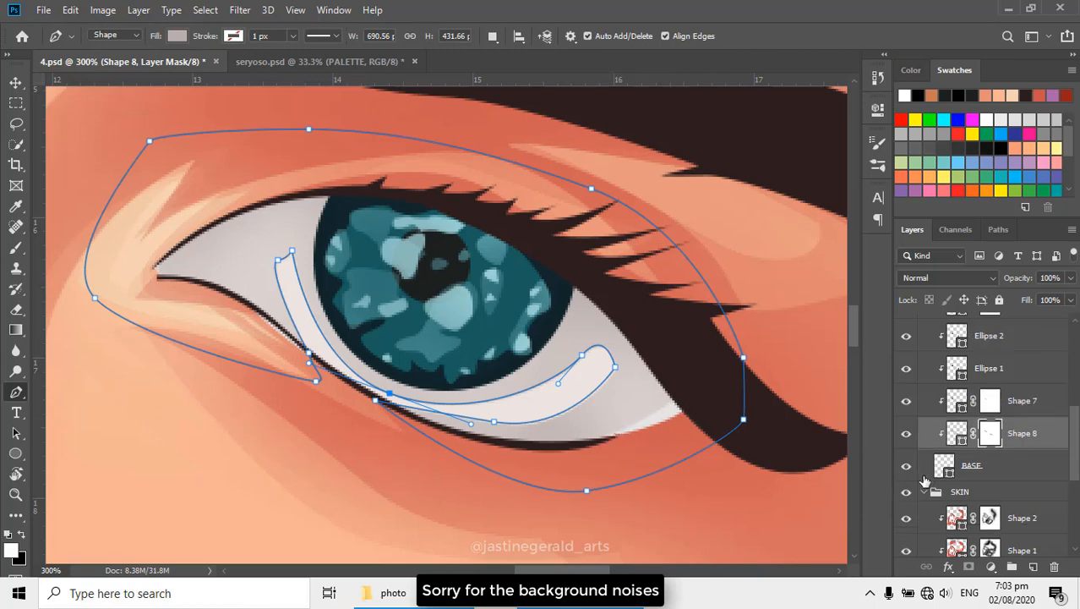
click(939, 468)
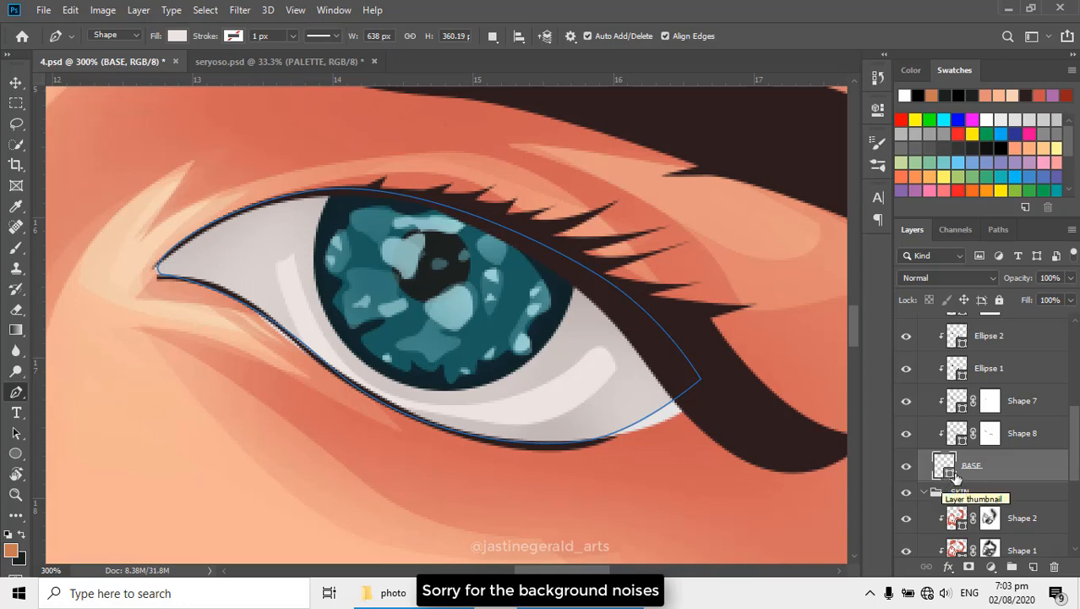
scroll(956, 478, down, 4)
click(948, 475)
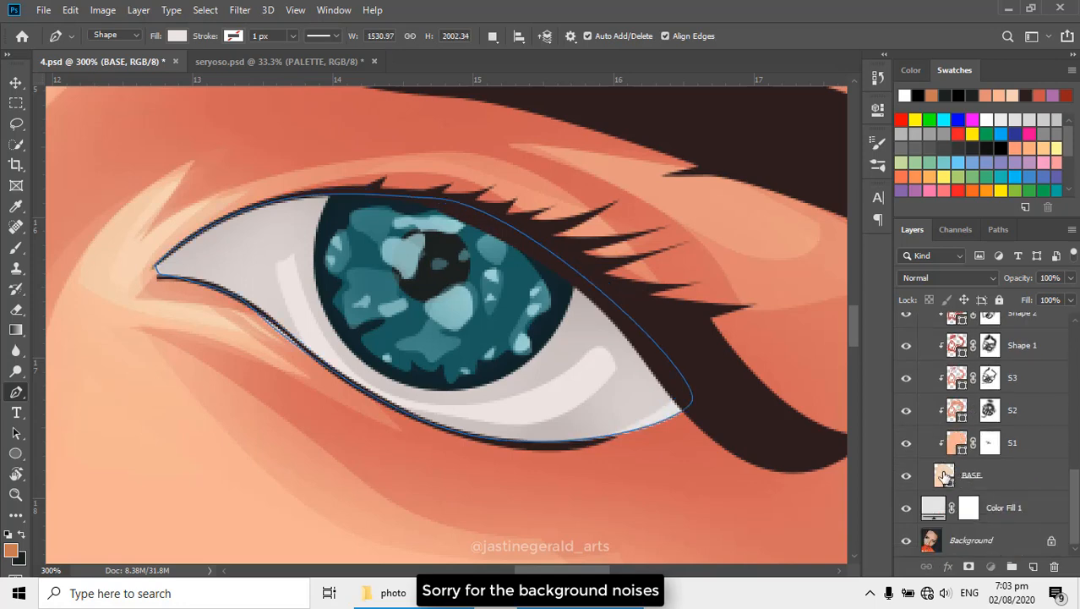
ctrl+click(686, 410)
drag(692, 401, 661, 429)
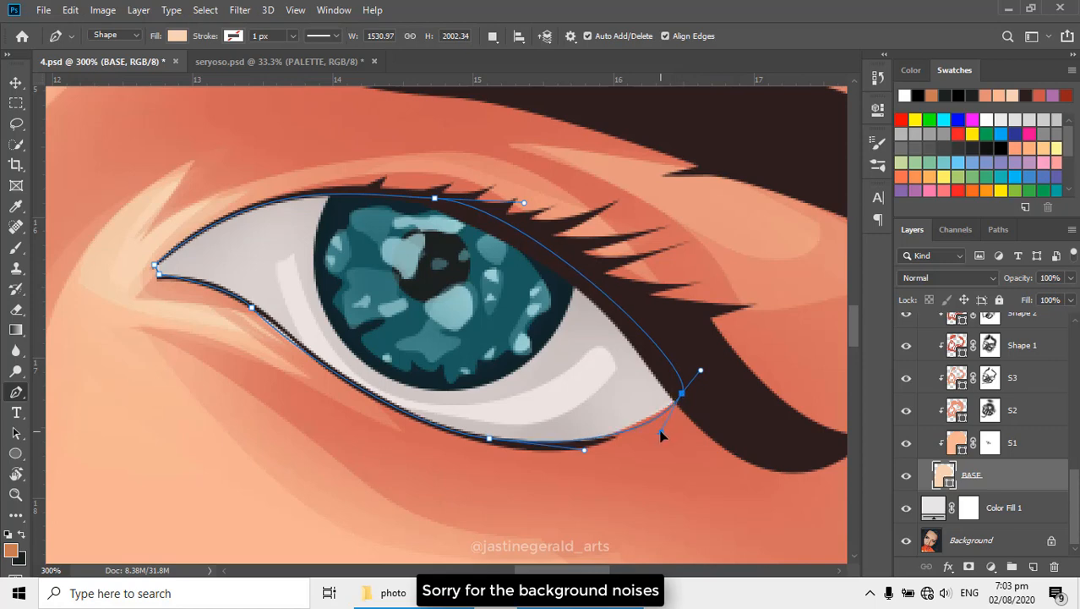
- Adjust the lower outer curve of the EYES group's BASE shape to fill the second eye's outer corner
scroll(951, 457, up, 5)
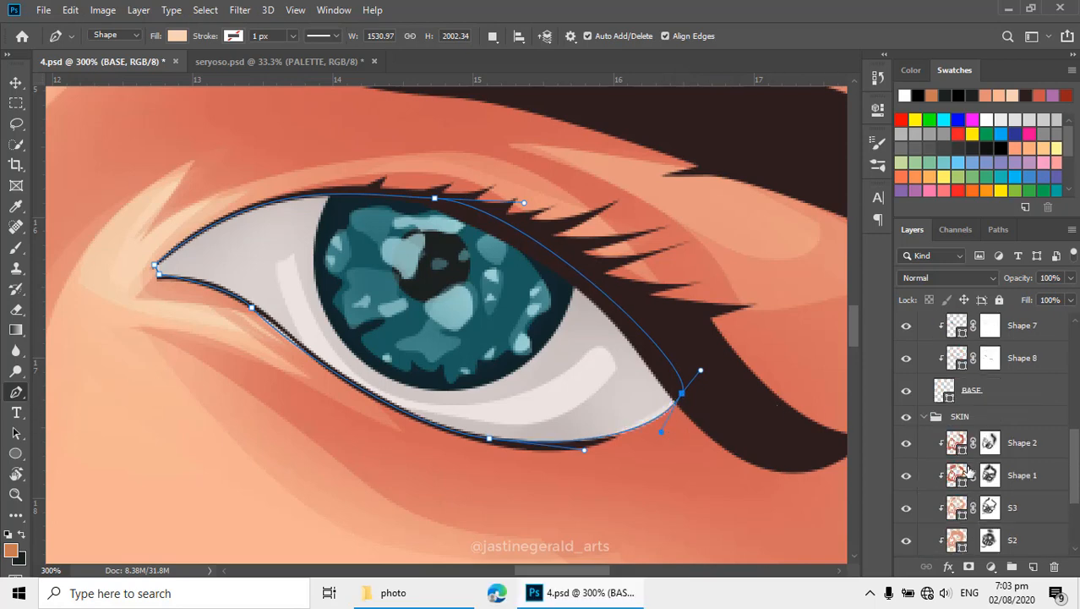
click(941, 516)
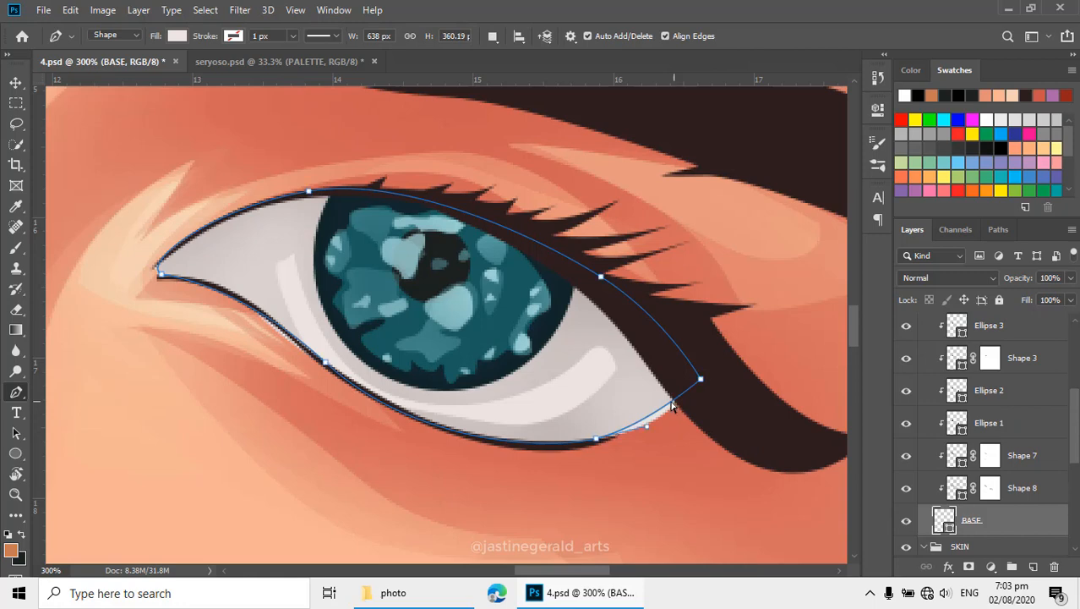
drag(644, 425, 658, 435)
key(Return)
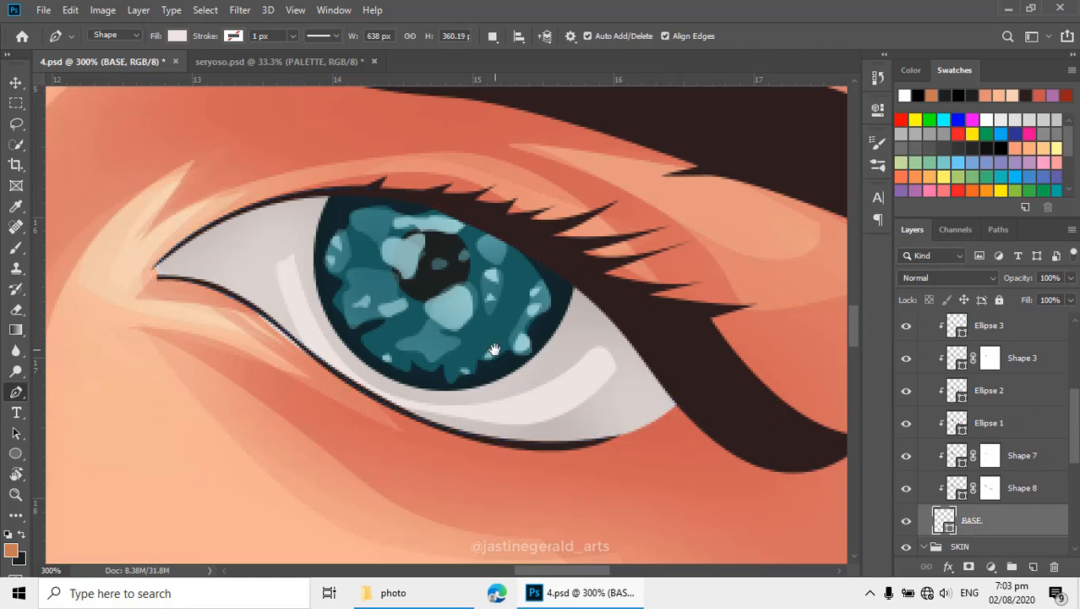
- Select the first eye's dark gray Shape 7, set its path operation to Combine Shapes, and show the reference photo over the second eye
scroll(494, 355, down, 4)
drag(502, 380, 743, 424)
scroll(580, 380, up, 3)
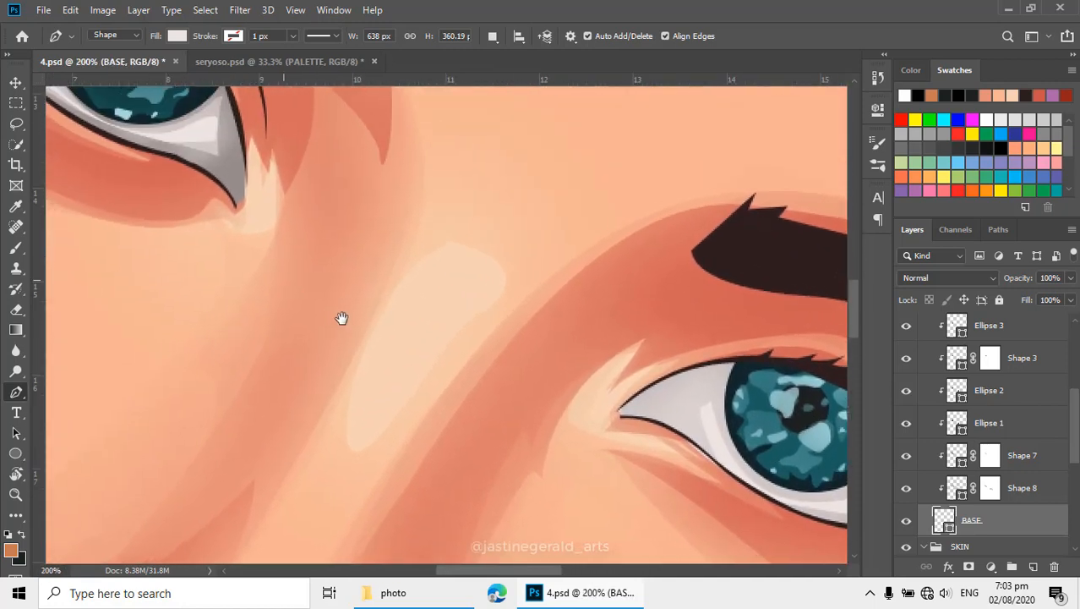
key(v)
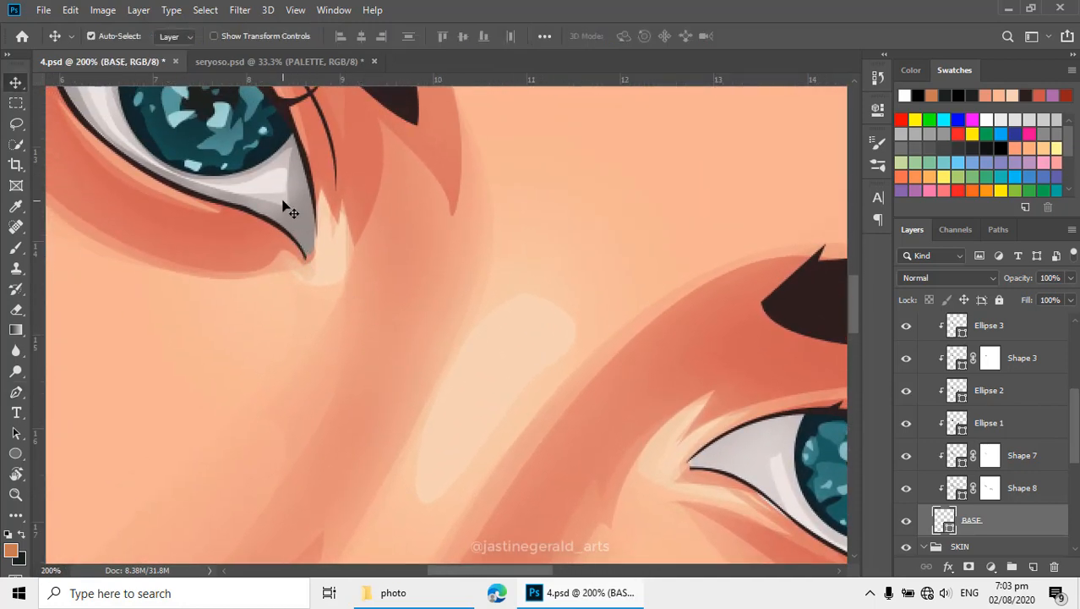
click(303, 216)
key(p)
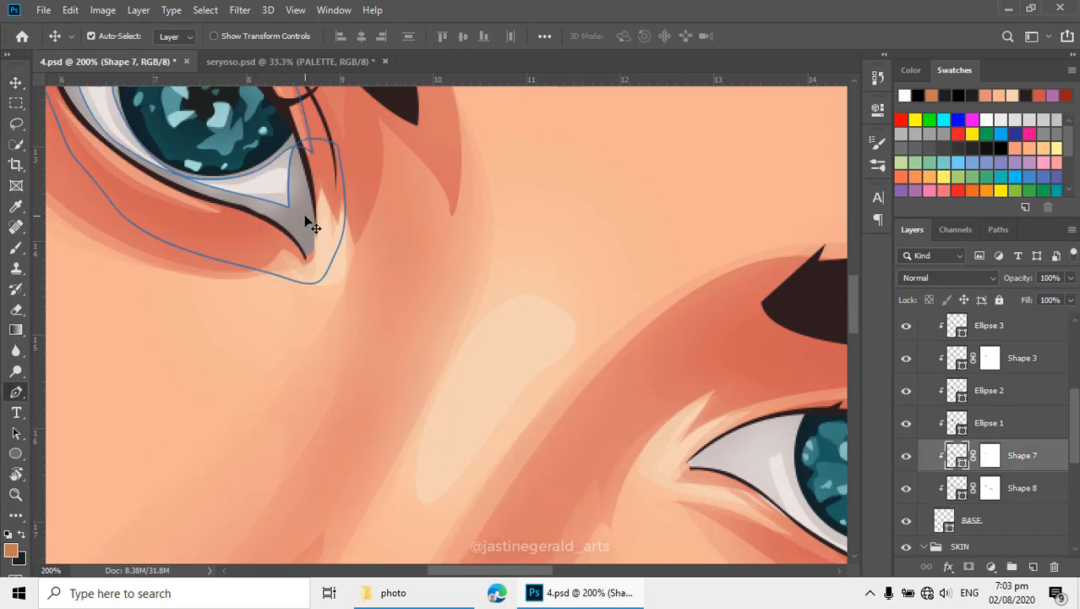
click(493, 36)
click(513, 72)
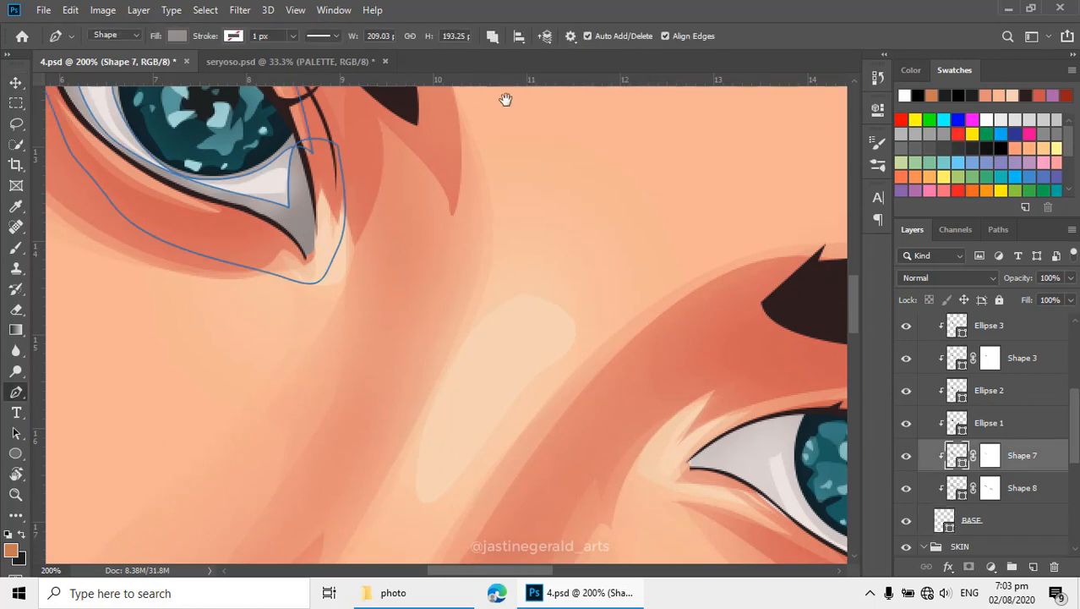
drag(542, 350, 376, 246)
scroll(911, 397, up, 5)
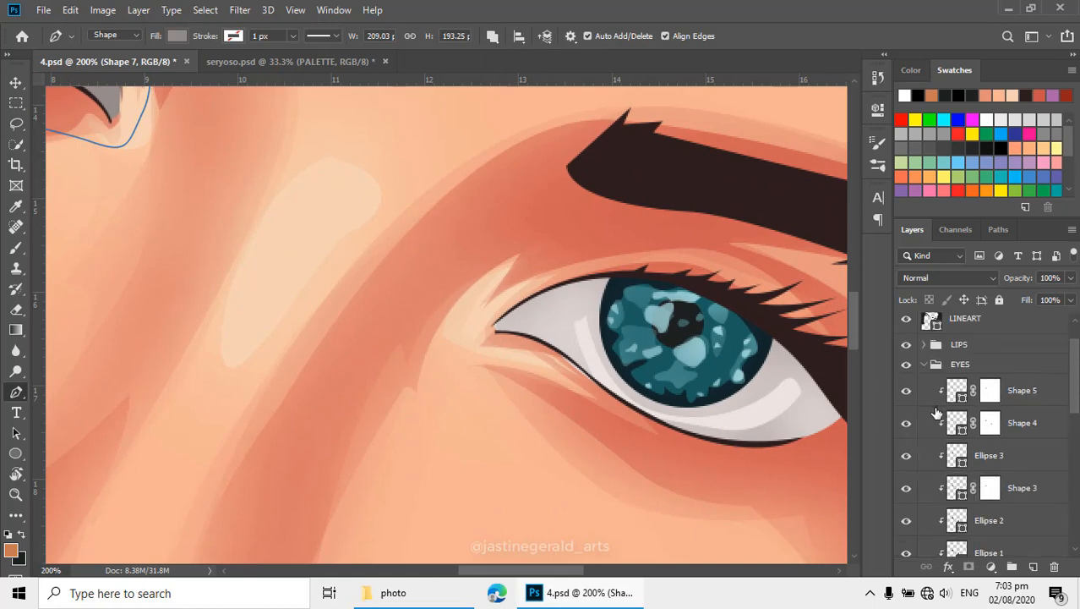
click(906, 361)
- Trace the second eye's shaded inner corner as part of Shape 7 and extend the path loosely around the whole eye
drag(585, 339, 578, 343)
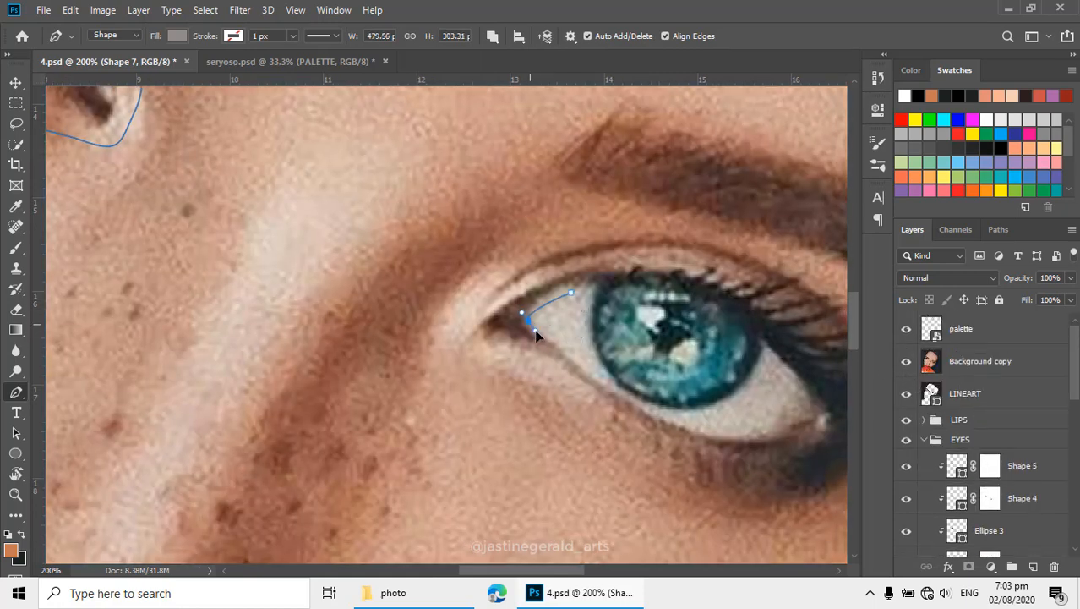
drag(536, 333, 550, 334)
drag(522, 378, 507, 373)
drag(460, 339, 517, 264)
drag(605, 260, 633, 260)
drag(748, 281, 627, 252)
drag(729, 356, 751, 430)
drag(613, 448, 551, 437)
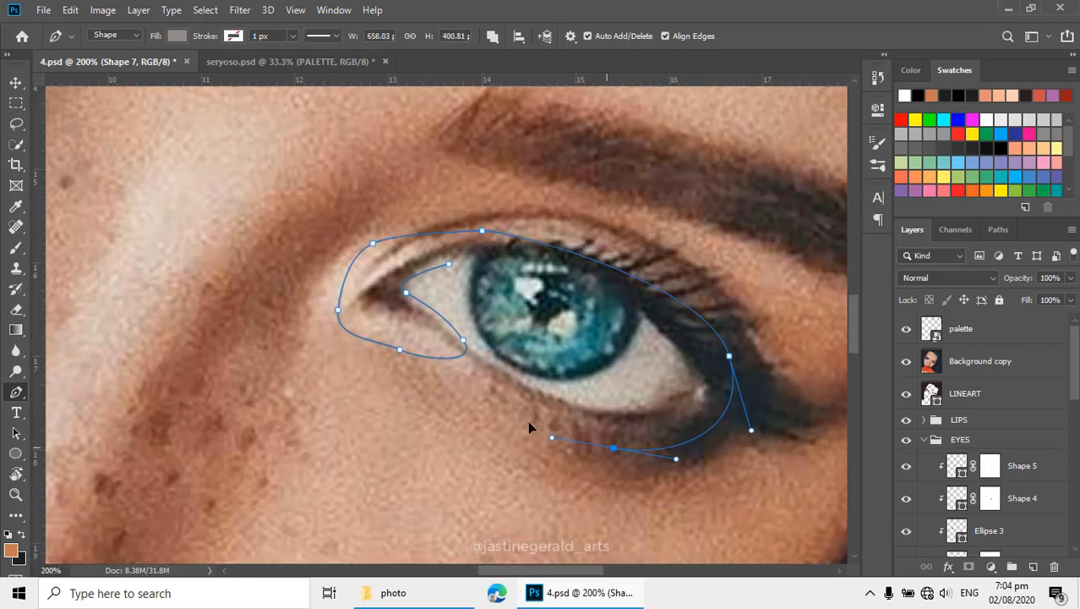
- Trace the light area of the eye white beneath the second iris and close the path near the inner corner
drag(640, 397, 625, 370)
drag(516, 378, 482, 360)
drag(454, 304, 450, 282)
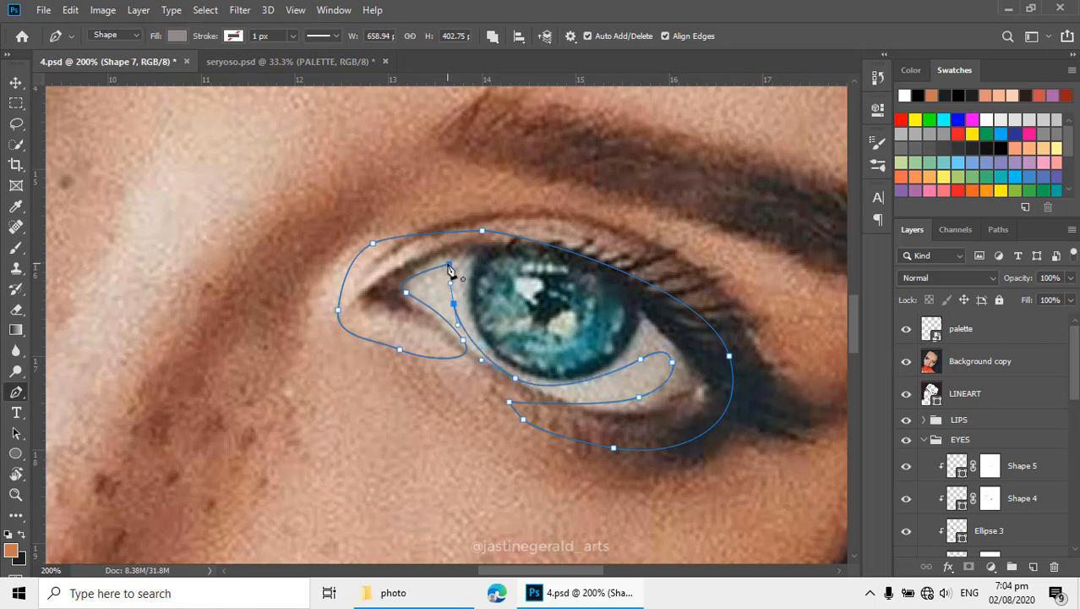
click(449, 266)
- Hide the reference photo and partially erase Shape 7's layer mask to soften the dark gray shading across the second eye white
click(905, 361)
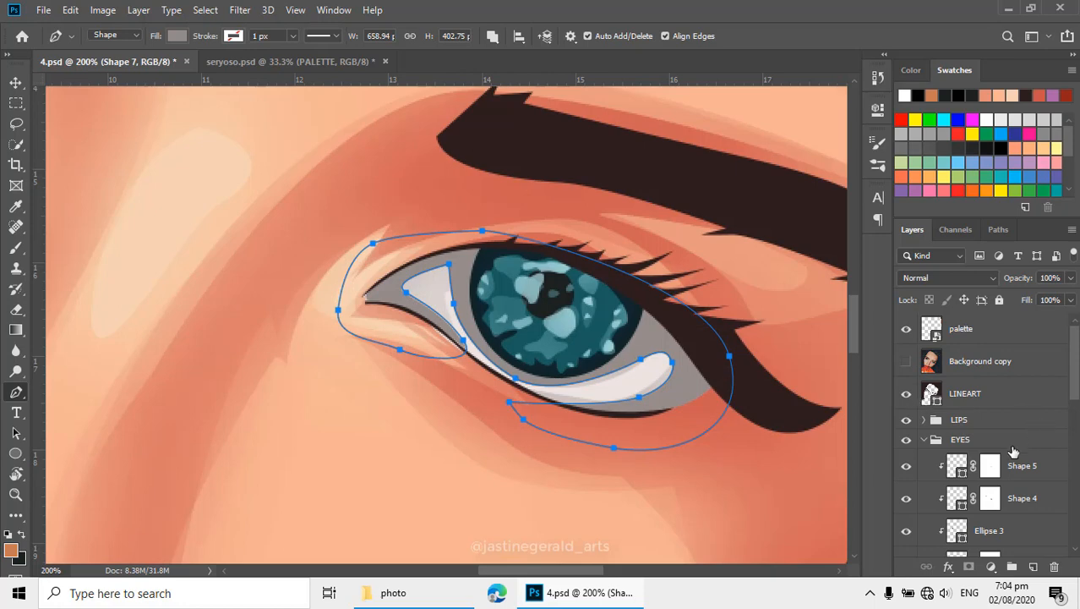
scroll(1006, 457, down, 5)
click(990, 401)
key(e)
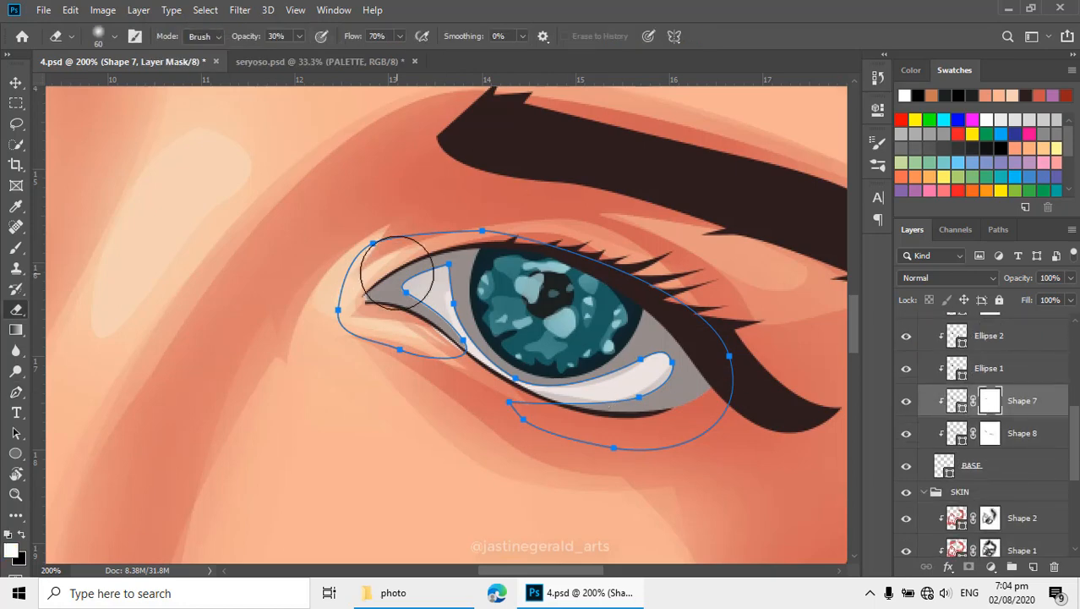
mouse_move(397, 272)
mouse_down()
mouse_move(435, 312)
mouse_move(445, 279)
mouse_move(428, 276)
mouse_move(455, 324)
mouse_move(641, 382)
mouse_up()
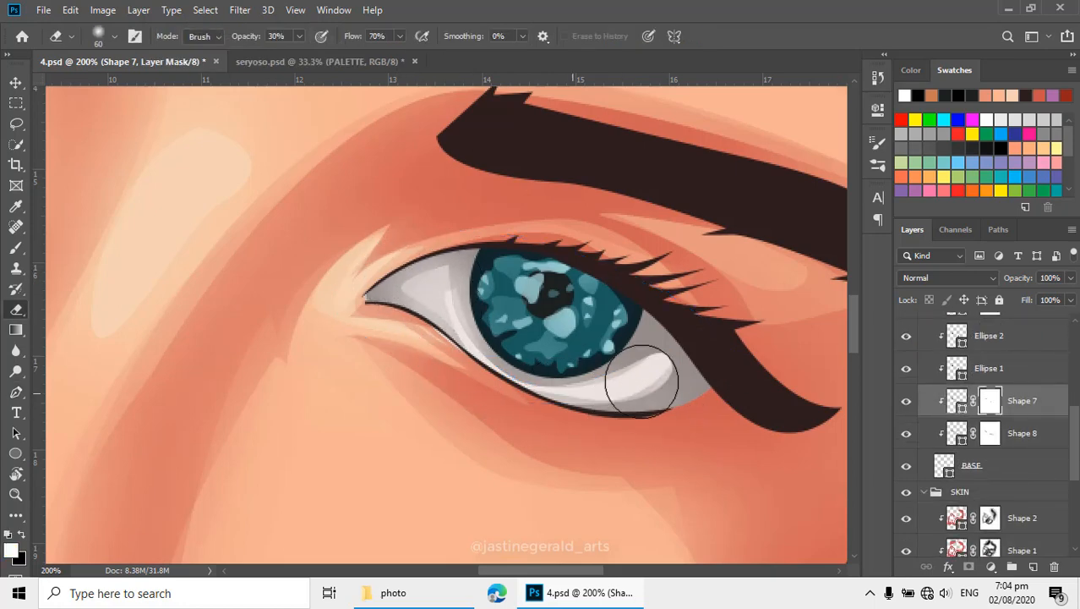
- Examine the shading of both eyes from the whole portrait down to close-ups of their inner corners
alt+click(537, 385)
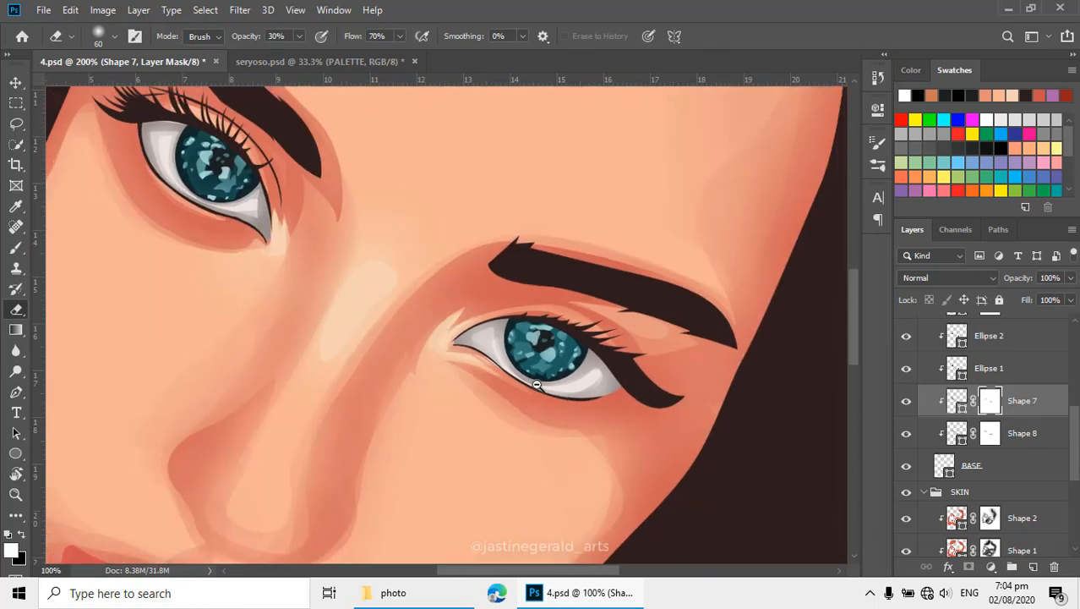
alt+click(504, 410)
alt+click(494, 410)
alt+click(582, 350)
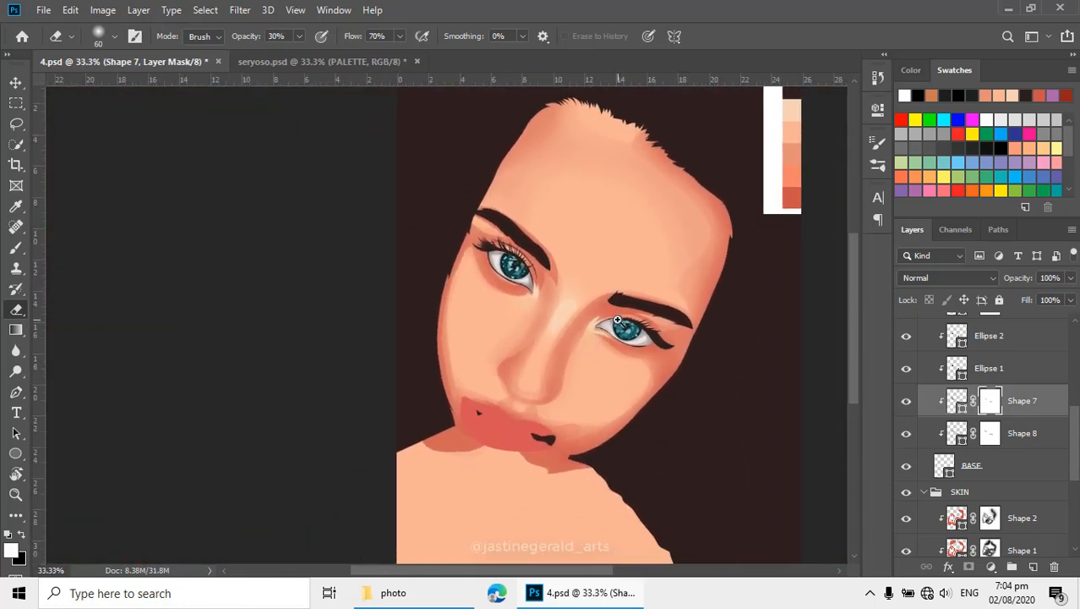
ctrl+click(617, 319)
drag(551, 354, 521, 398)
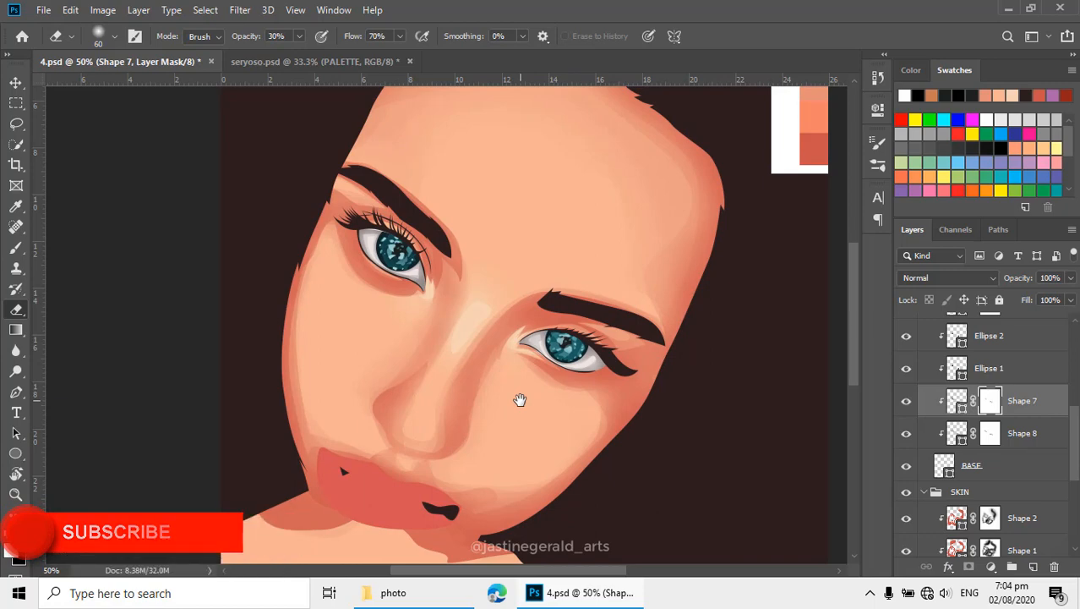
ctrl+click(444, 324)
ctrl+click(442, 323)
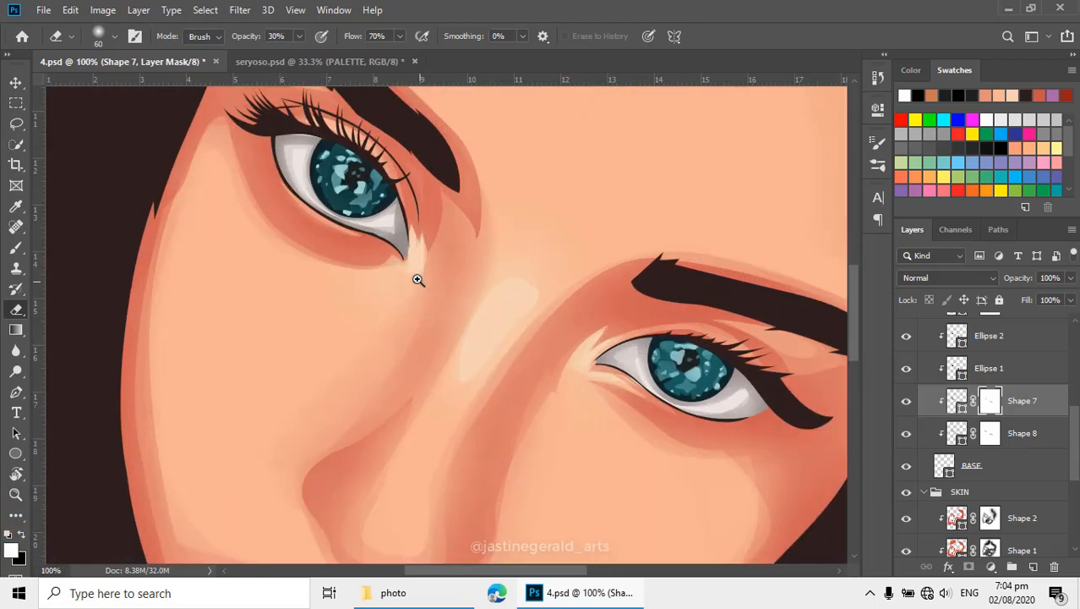
ctrl+click(373, 205)
drag(394, 221, 429, 249)
alt+click(426, 269)
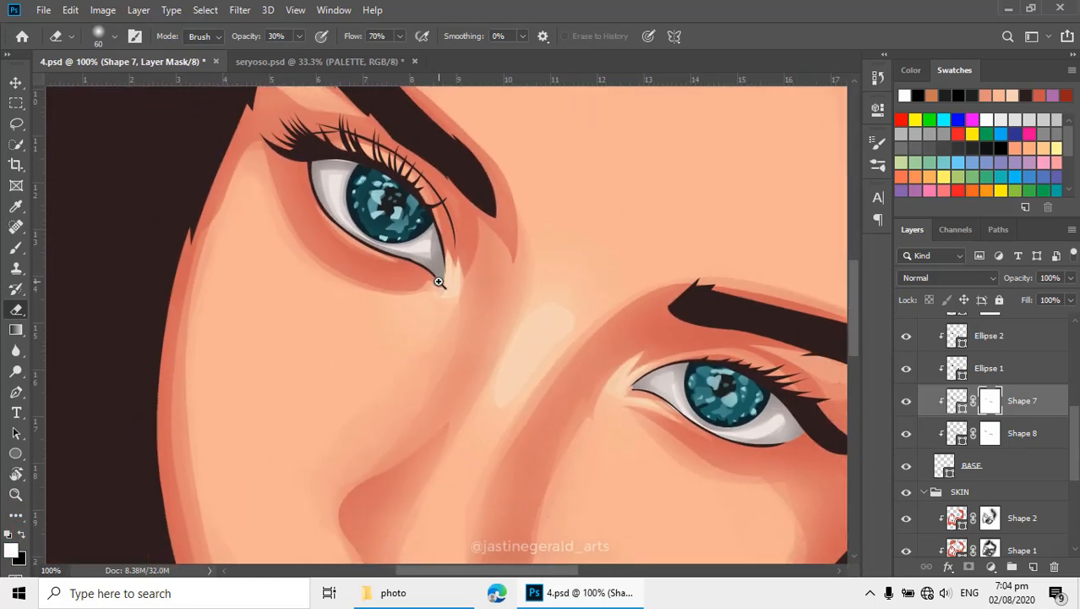
ctrl+click(441, 262)
drag(659, 415, 557, 335)
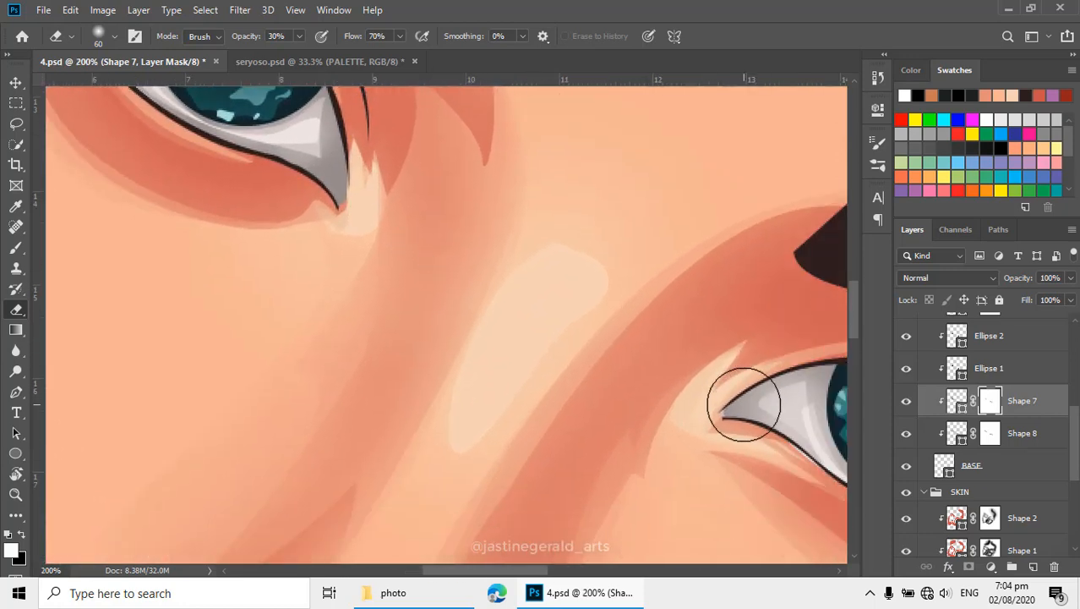
- Show the reference photo over the first eye in preparation for tracing its inner corner with the Pen tool
key(p)
drag(388, 200, 444, 245)
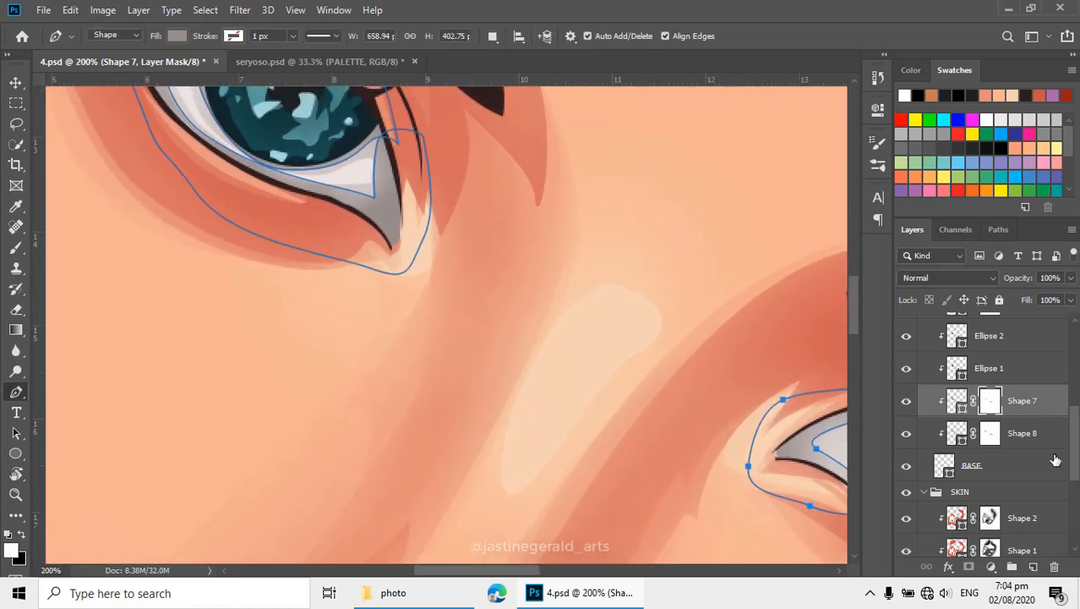
scroll(998, 452, up, 5)
scroll(977, 444, up, 2)
click(906, 369)
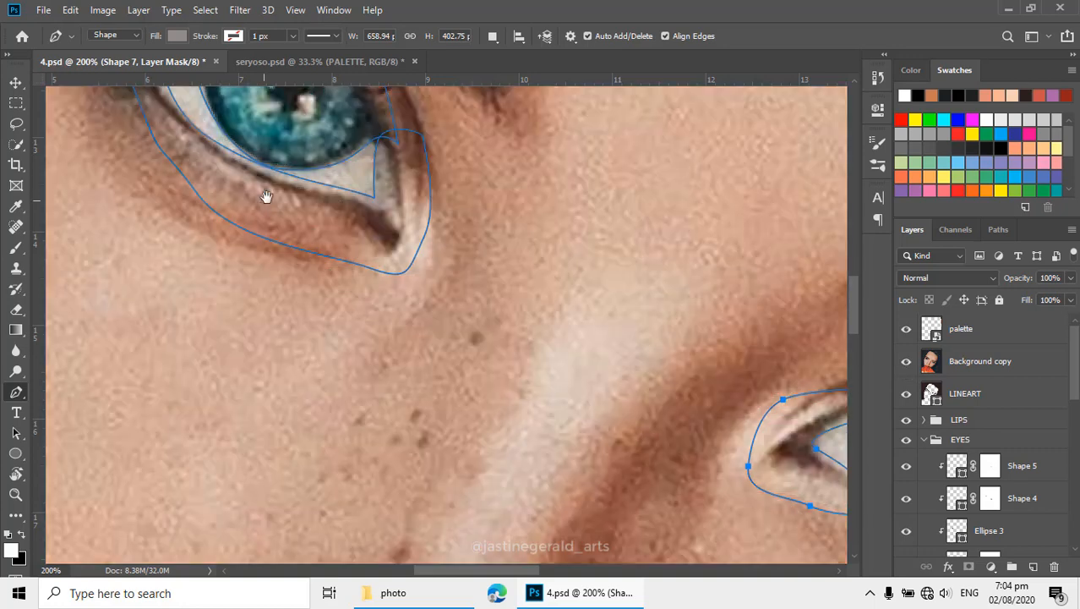
drag(300, 179, 436, 286)
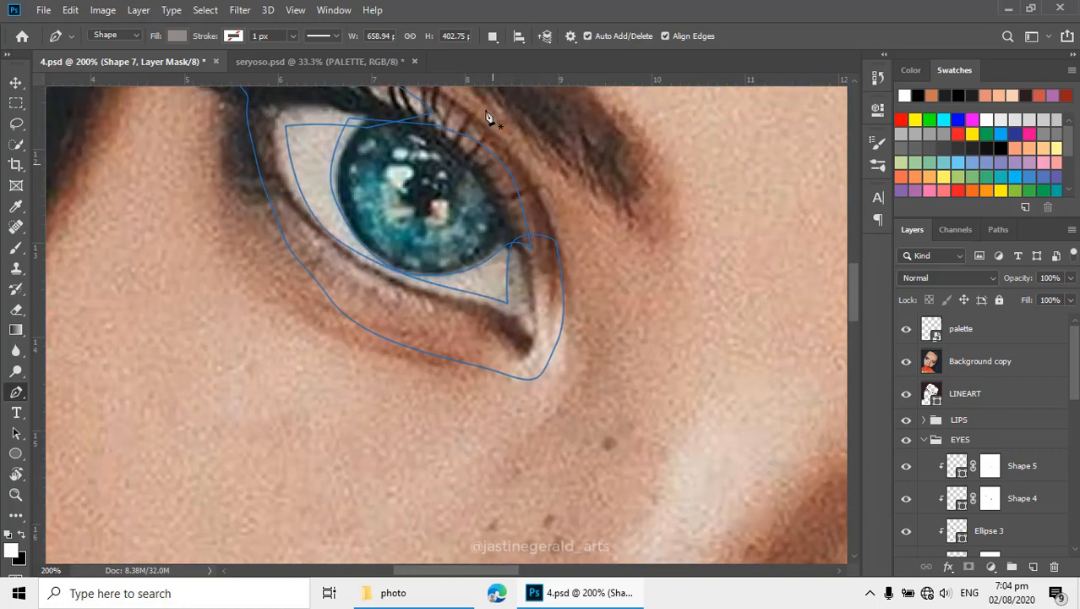
- Trace the first eye's inner corner as a new closed shape, following the edge of the eye white and looping around the tear duct
click(493, 36)
click(546, 71)
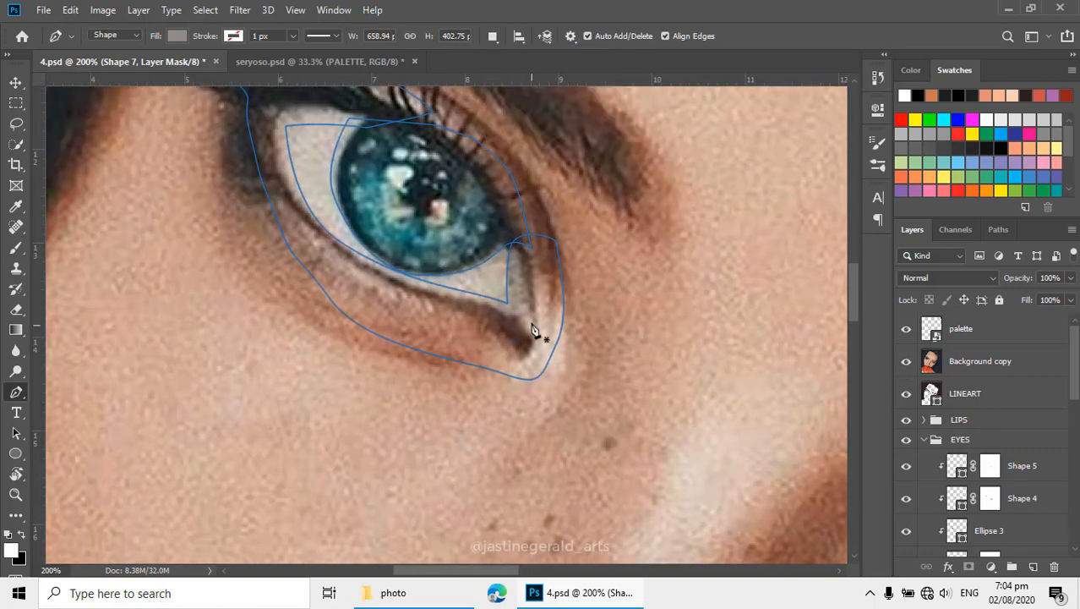
key(Escape)
click(526, 267)
drag(519, 307, 510, 314)
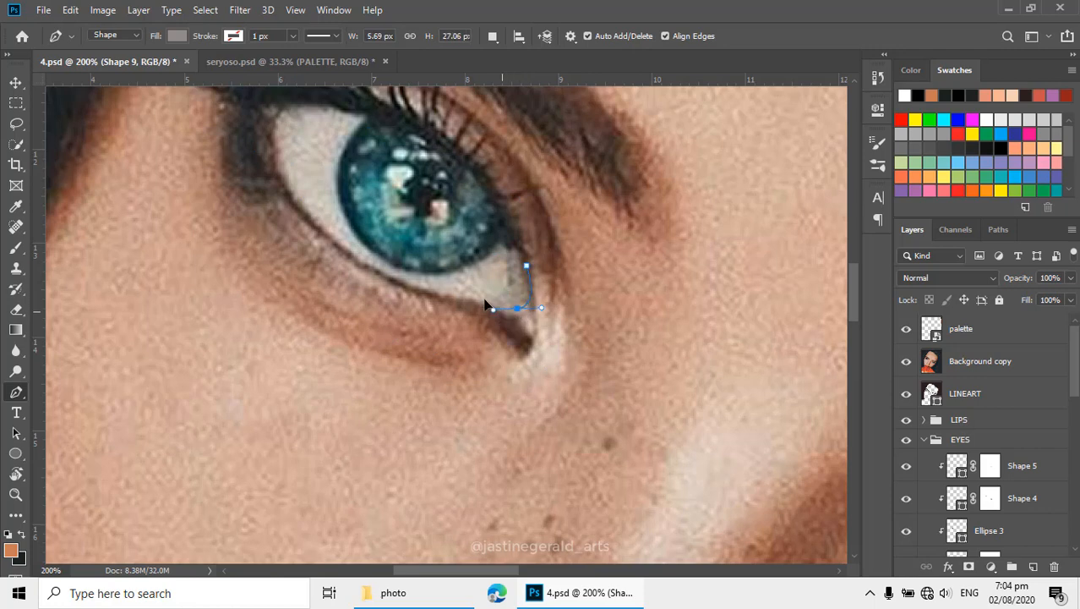
drag(454, 296, 423, 298)
drag(487, 359, 574, 309)
click(527, 267)
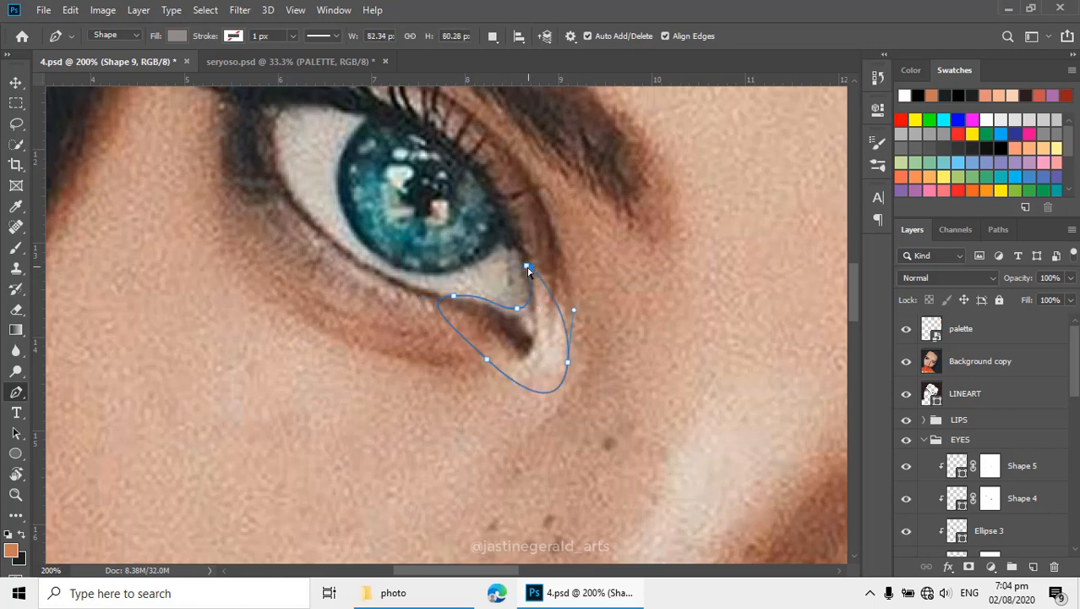
- Set the Pen tool to Combine Shapes and trace the second eye's inner corner as a closed path in the same shape layer
click(493, 35)
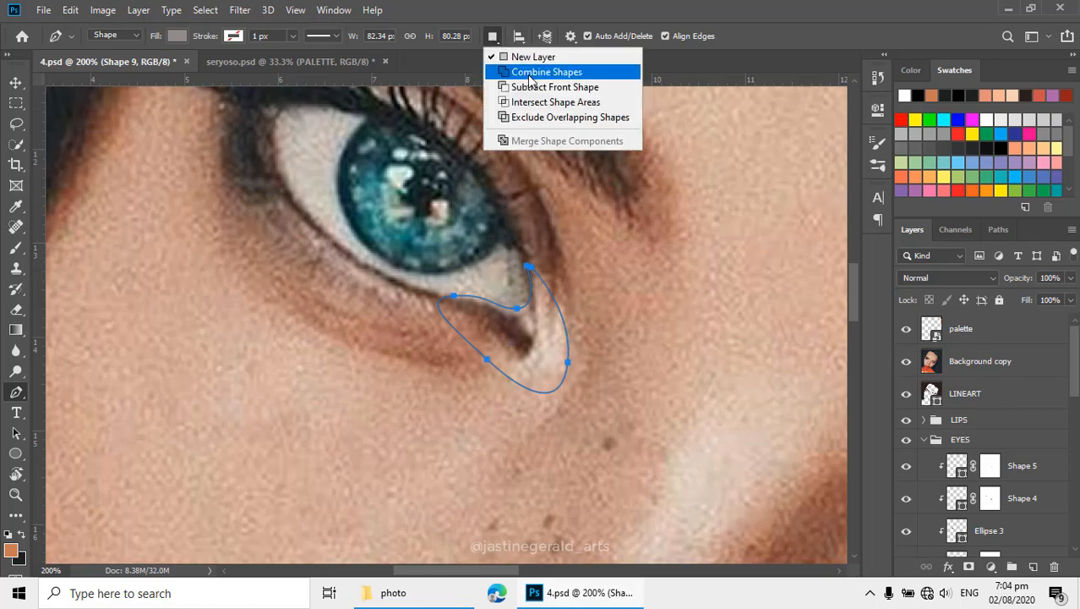
click(550, 35)
scroll(652, 309, down, 2)
scroll(653, 308, right, 4)
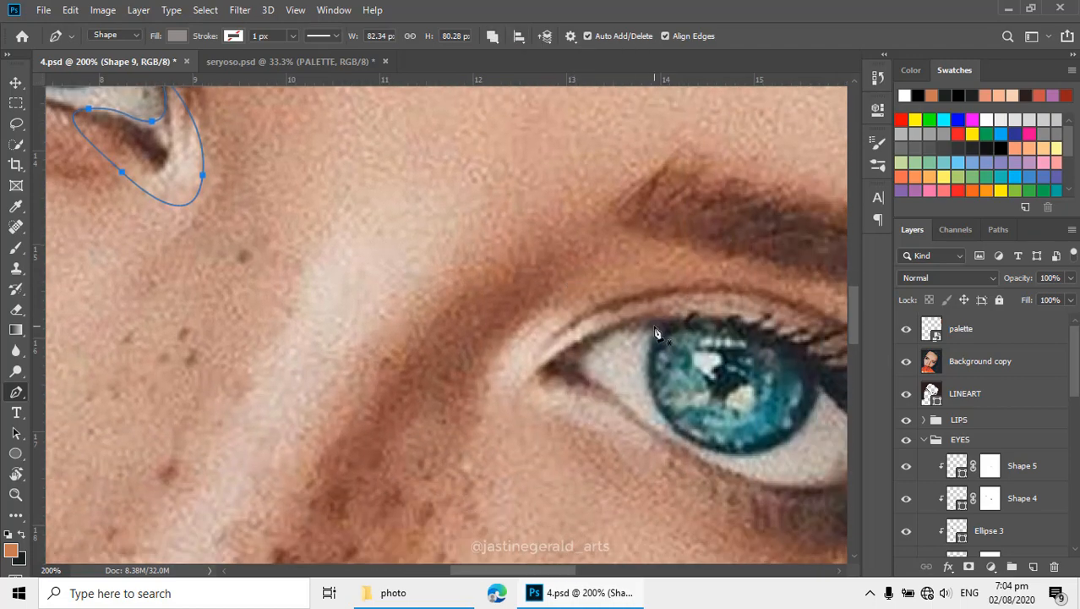
drag(586, 357, 597, 377)
click(641, 421)
click(554, 403)
click(513, 385)
click(541, 344)
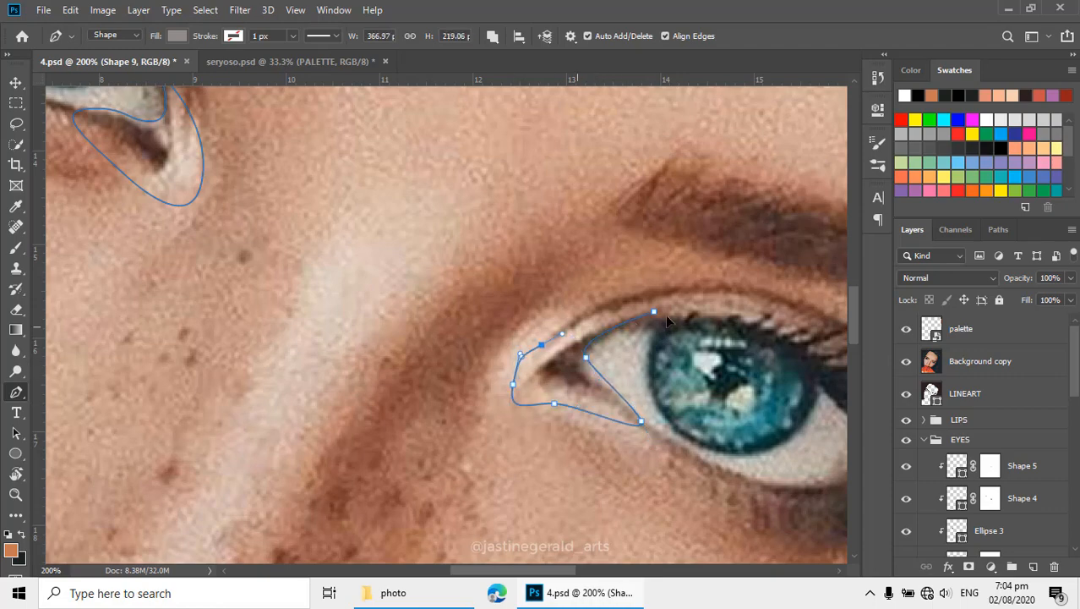
click(654, 312)
- Hide the reference photo and set the fill of the inner-corner shapes to muted red 8f4747
click(909, 367)
alt+click(461, 260)
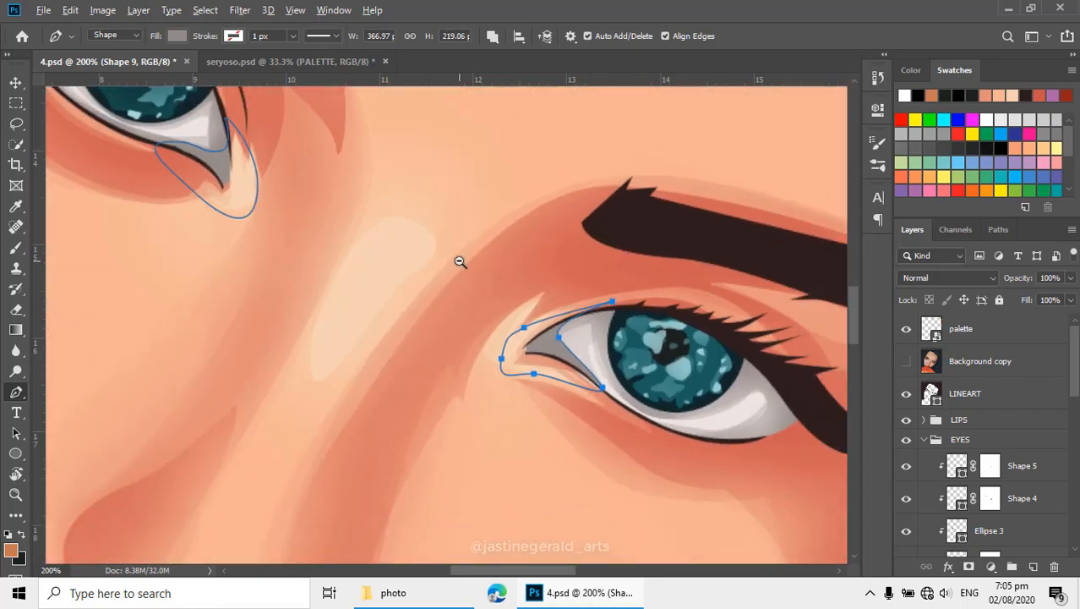
drag(351, 215, 501, 314)
scroll(972, 422, down, 5)
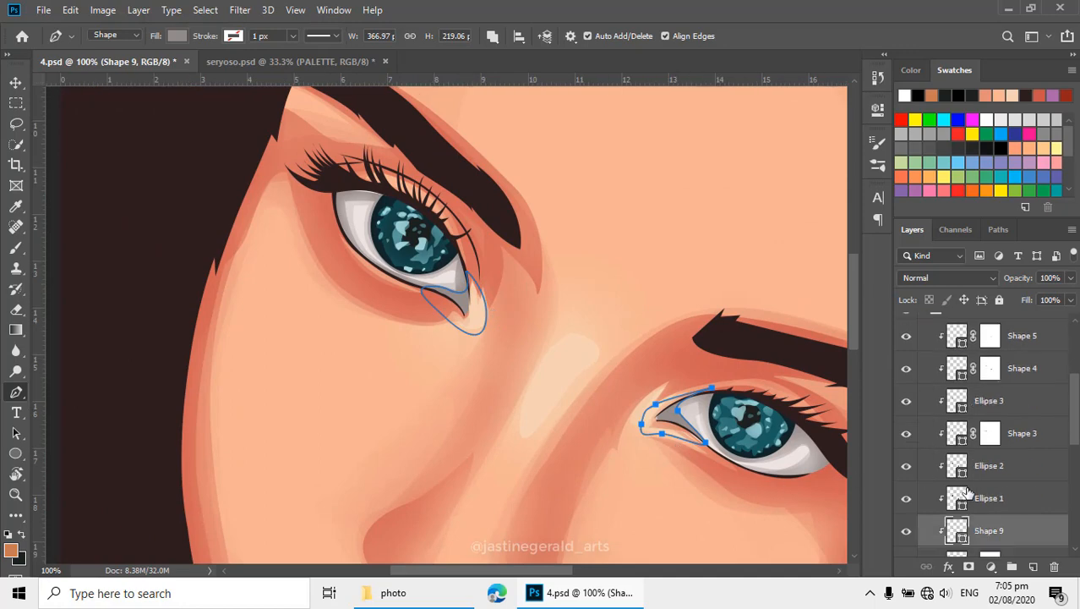
double_click(958, 406)
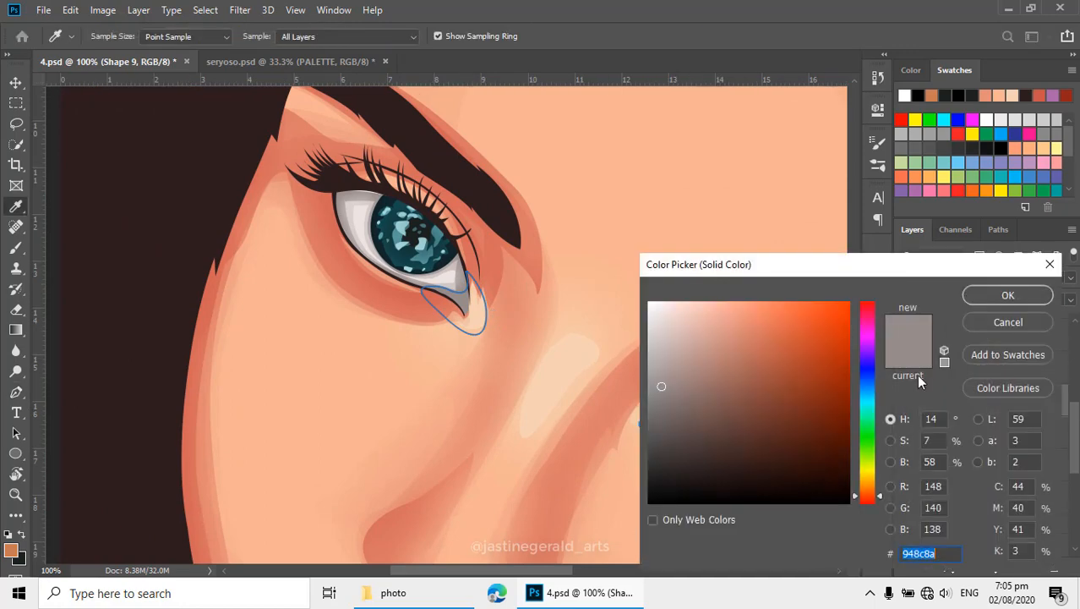
drag(533, 300, 418, 254)
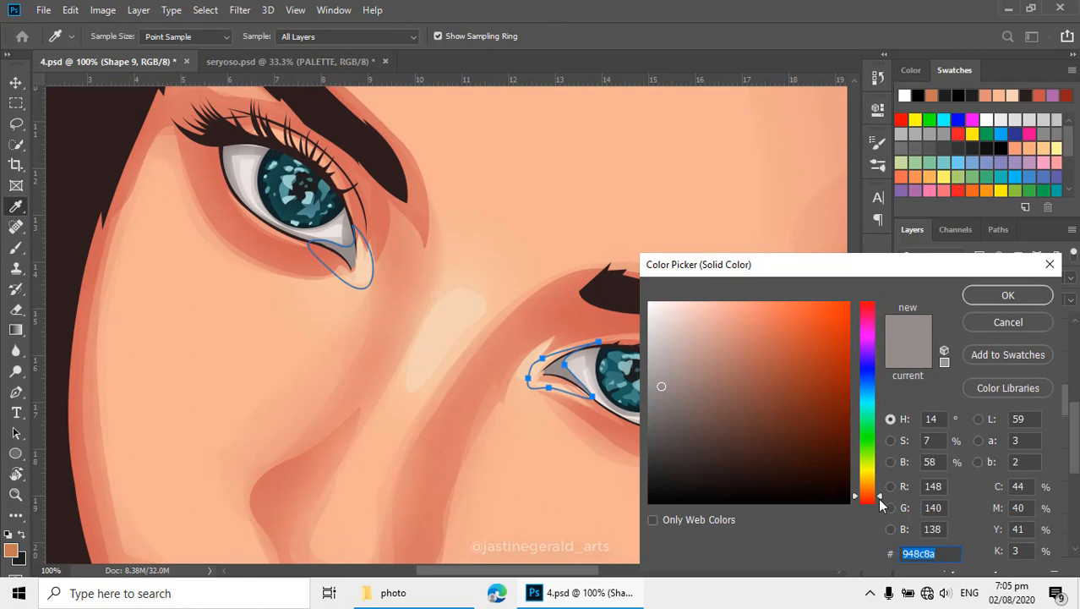
drag(879, 505, 882, 306)
mouse_move(810, 342)
mouse_down()
mouse_move(827, 316)
mouse_move(818, 418)
mouse_move(802, 427)
mouse_move(820, 451)
mouse_move(779, 427)
mouse_move(751, 391)
mouse_up()
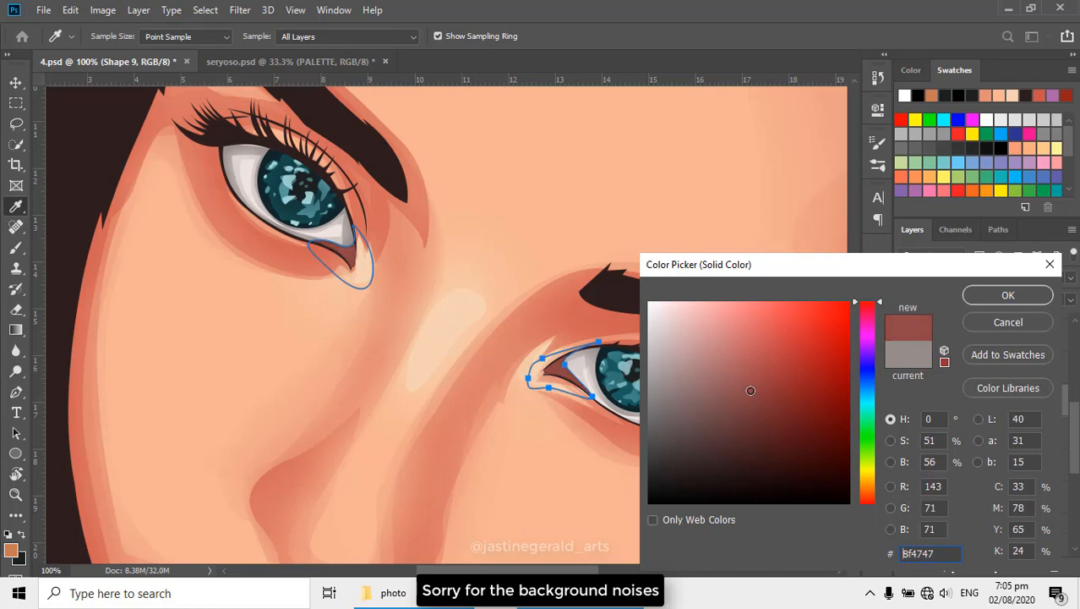
click(1006, 297)
- Move the anchor points of the second eye's reddish corner shape so its inner edge sits closer to the tear duct
scroll(582, 385, up, 3)
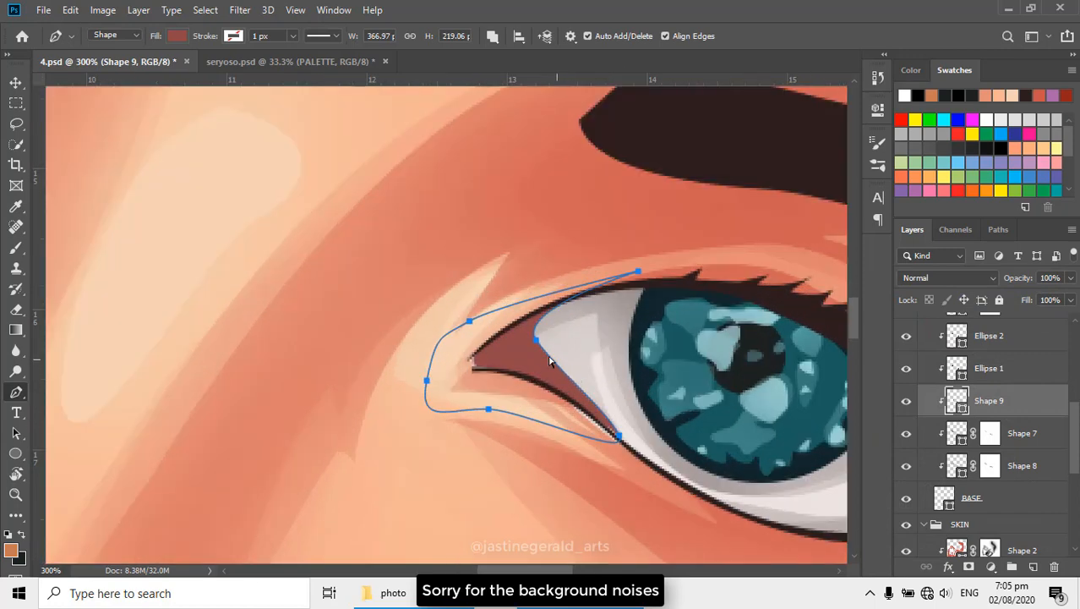
click(512, 351)
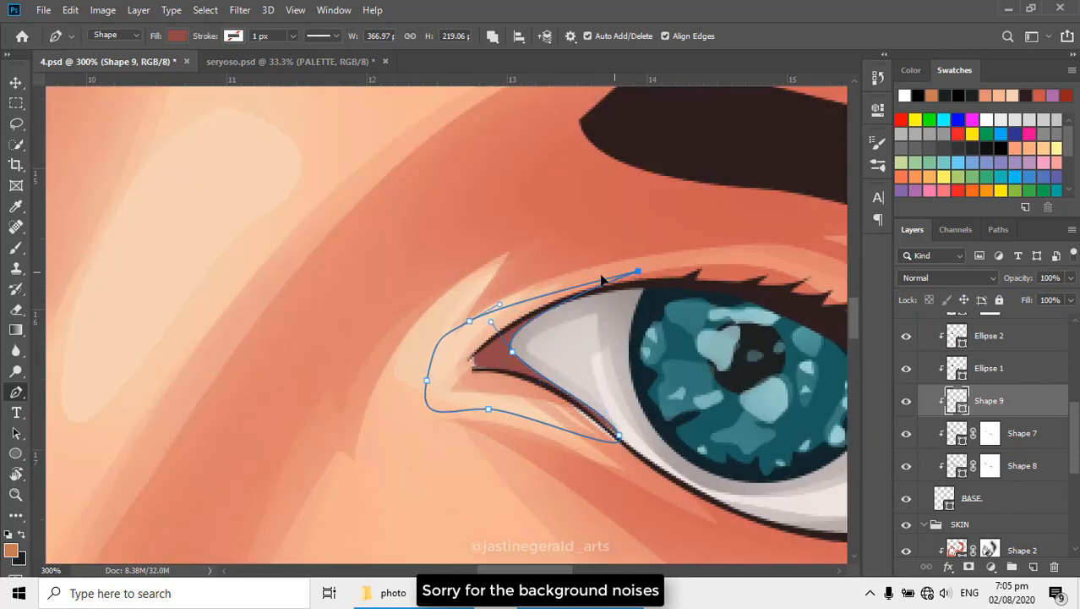
drag(639, 271, 550, 291)
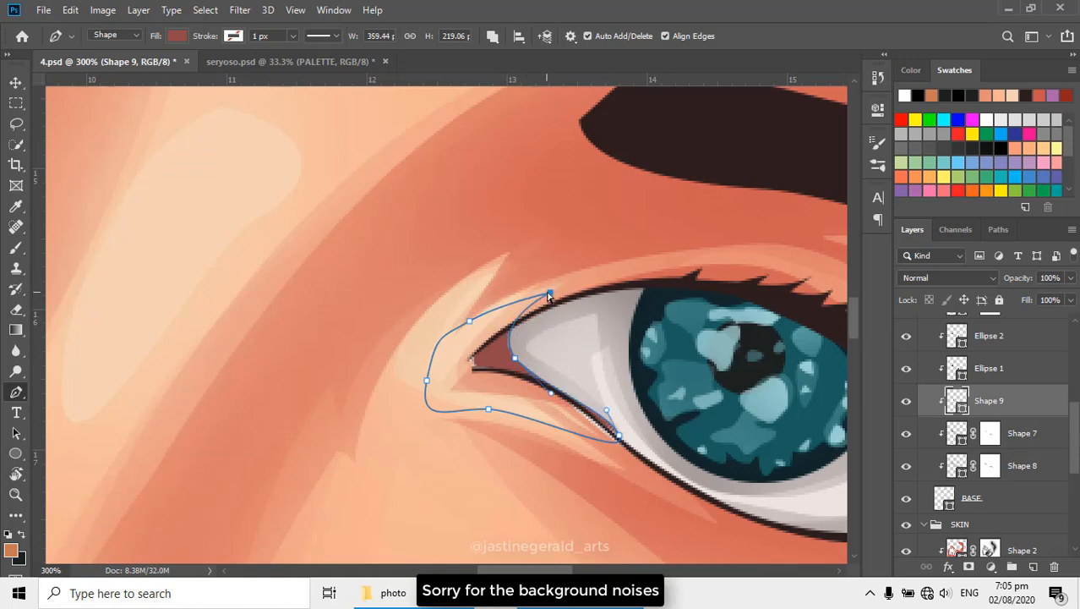
drag(550, 292, 572, 293)
click(616, 436)
drag(551, 395, 557, 393)
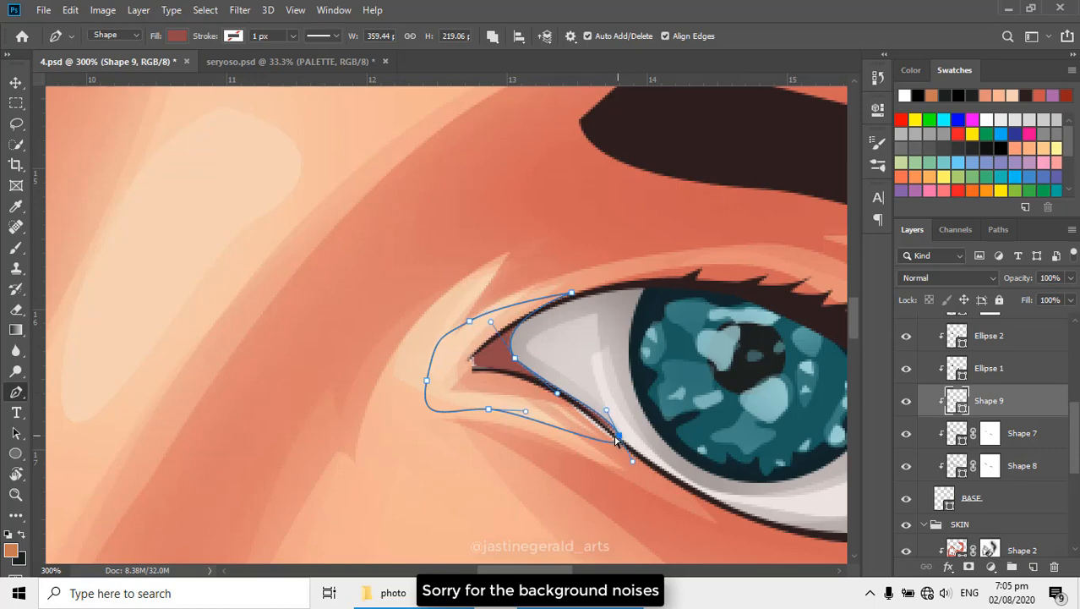
drag(617, 438, 612, 437)
- Extend the second eye's red corner slightly over the eye white, adjust its lower tip along the lash line, and finish editing the path
drag(382, 314, 761, 421)
drag(291, 139, 472, 336)
alt+click(557, 317)
alt+click(628, 362)
drag(695, 421, 499, 298)
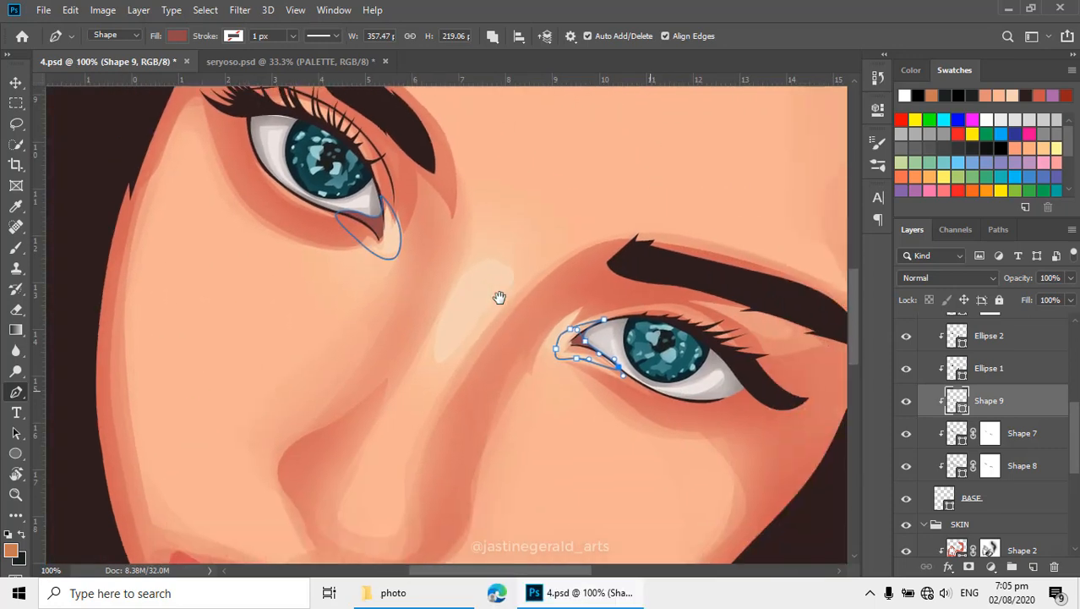
ctrl+click(605, 329)
ctrl+click(604, 329)
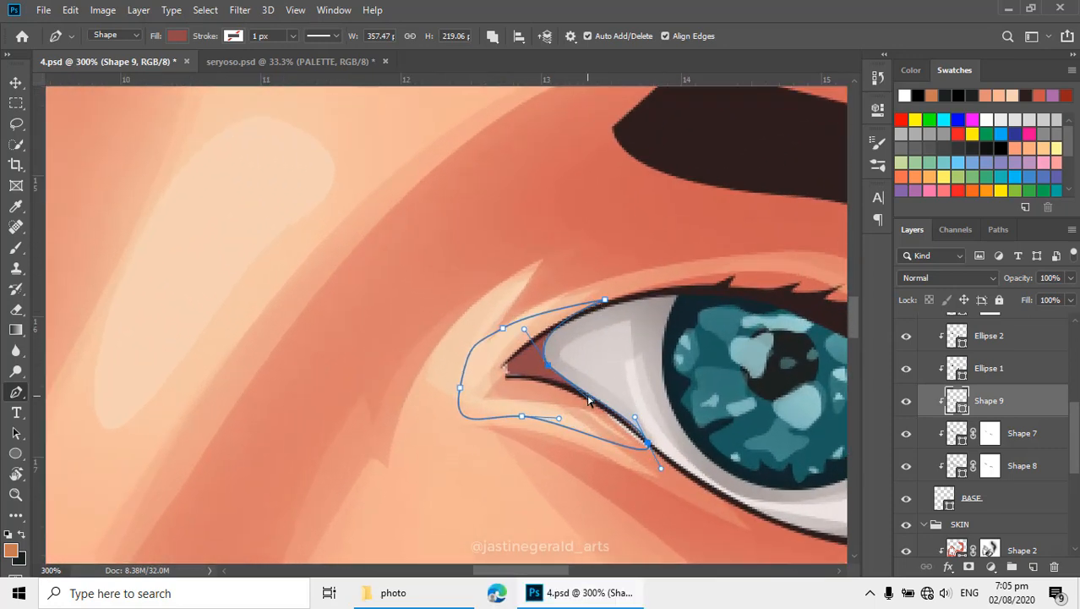
drag(649, 443, 664, 448)
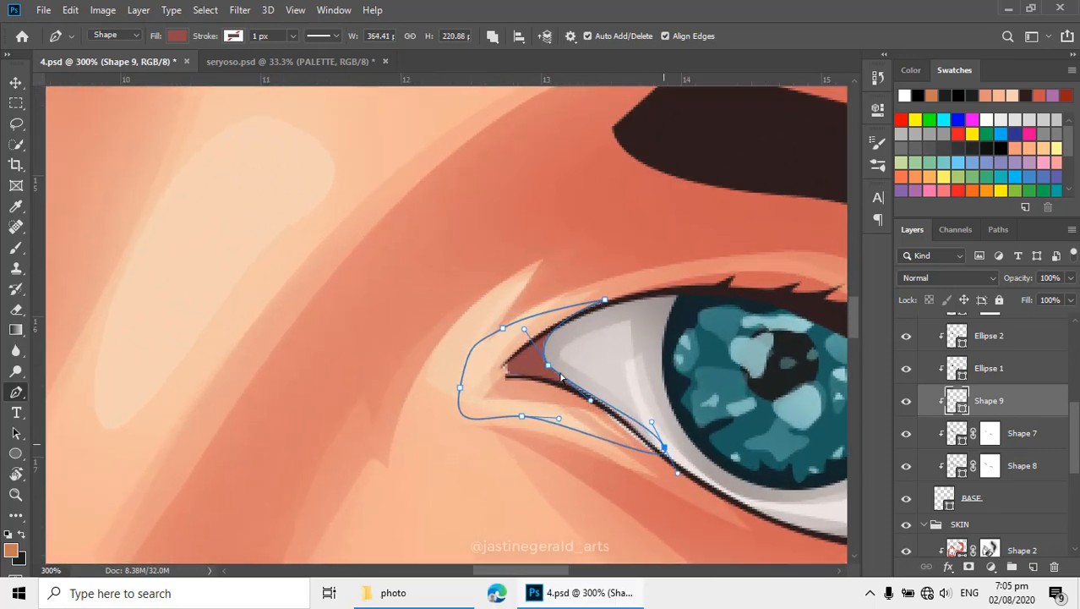
drag(549, 367, 562, 368)
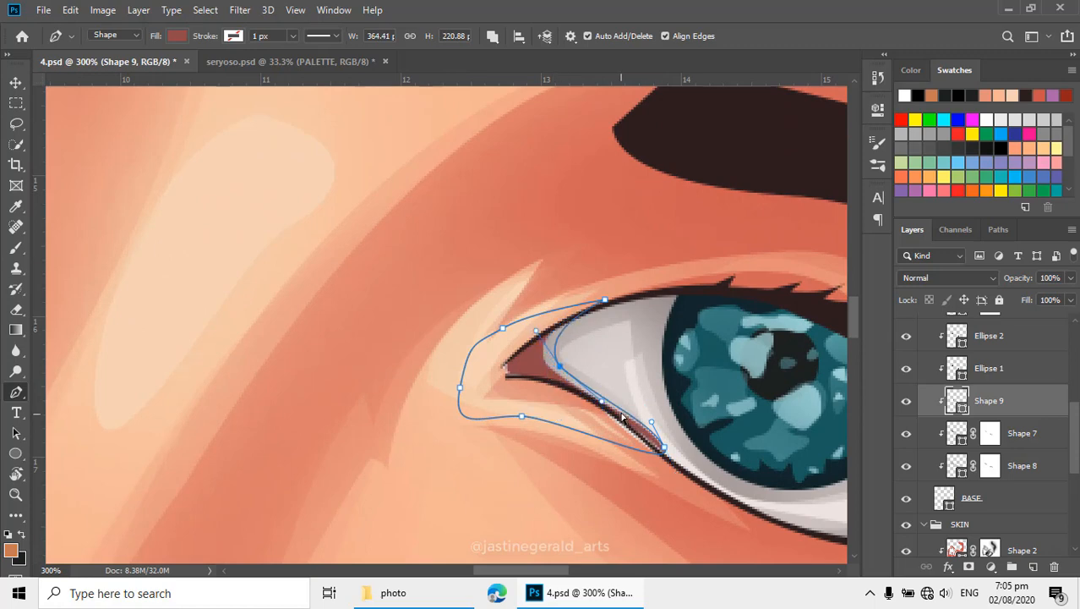
drag(667, 450, 660, 454)
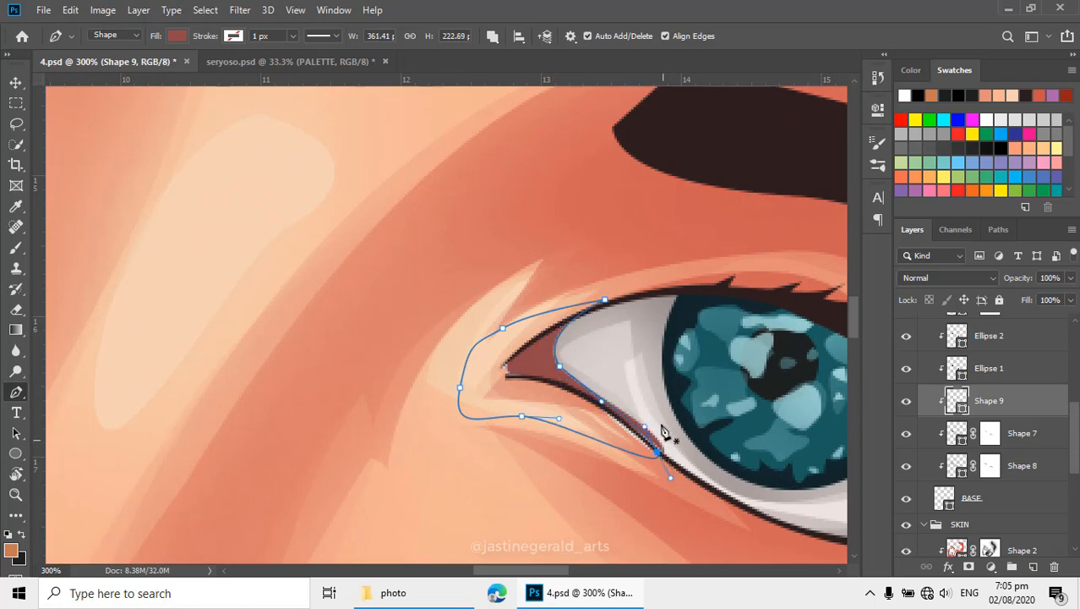
key(Return)
key(Return)
- Add a layer mask to Shape 9 and soften the red corners' edges against the eye whites with the Eraser at 30% opacity
alt+click(605, 385)
alt+click(605, 384)
alt+click(606, 385)
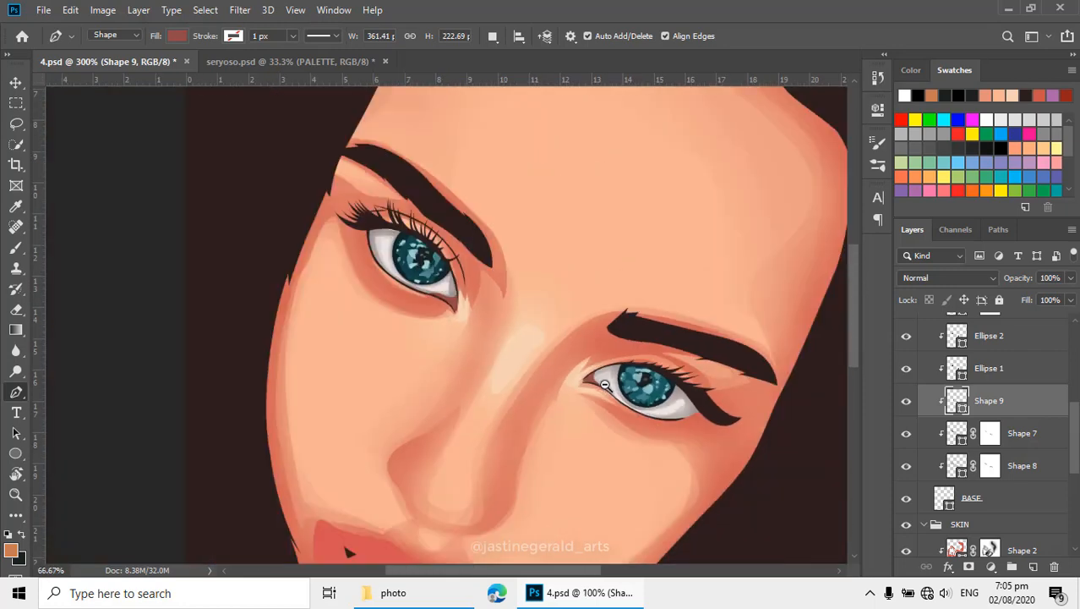
alt+click(605, 385)
drag(513, 345, 532, 358)
ctrl+click(537, 343)
ctrl+click(537, 343)
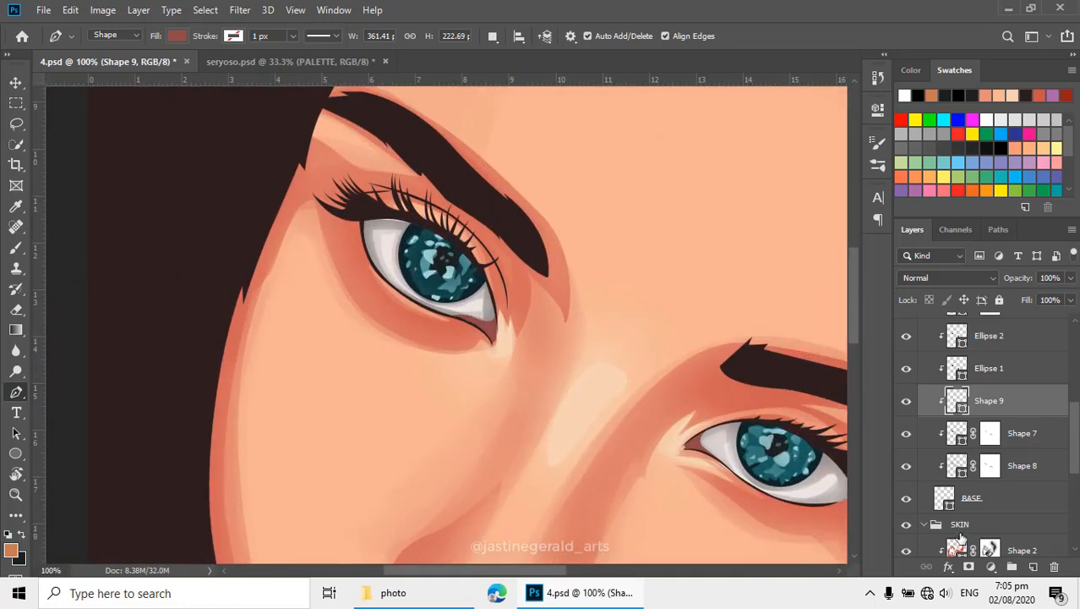
click(969, 566)
ctrl+click(556, 321)
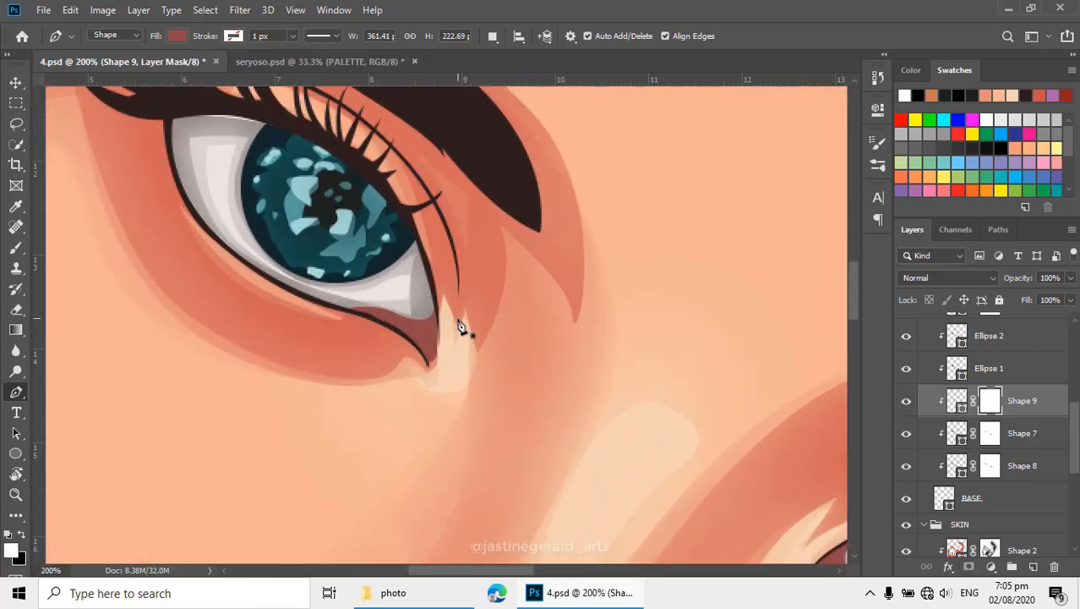
key(e)
mouse_move(430, 304)
mouse_down()
mouse_move(348, 298)
mouse_move(387, 296)
mouse_up()
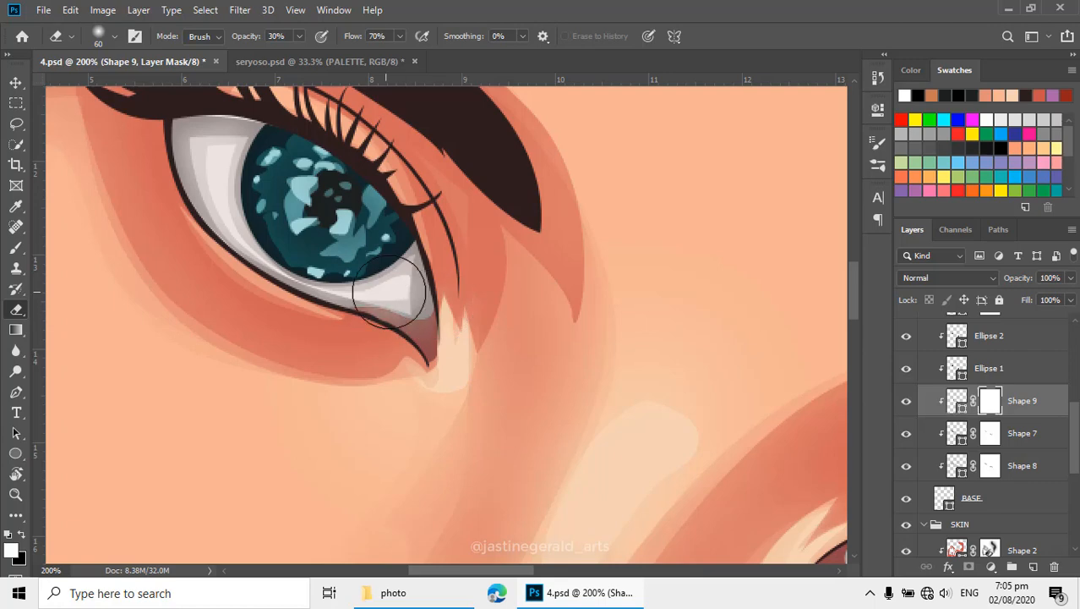
drag(696, 365, 422, 181)
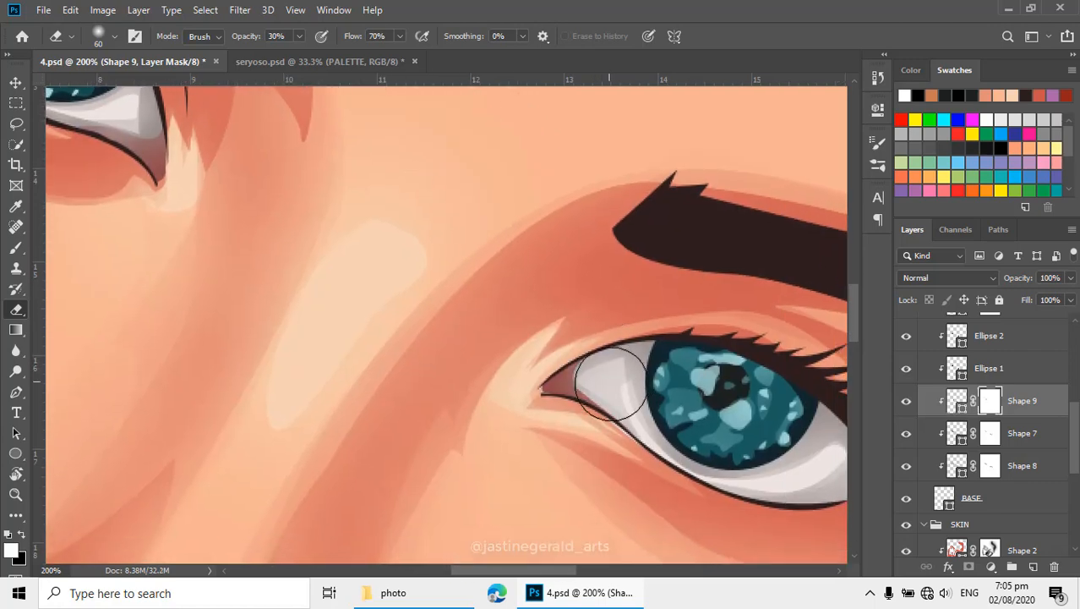
- Trace a smaller closed shape with the Pen tool deep inside the second eye's inner corner, over the muted red area
key(p)
ctrl+click(566, 391)
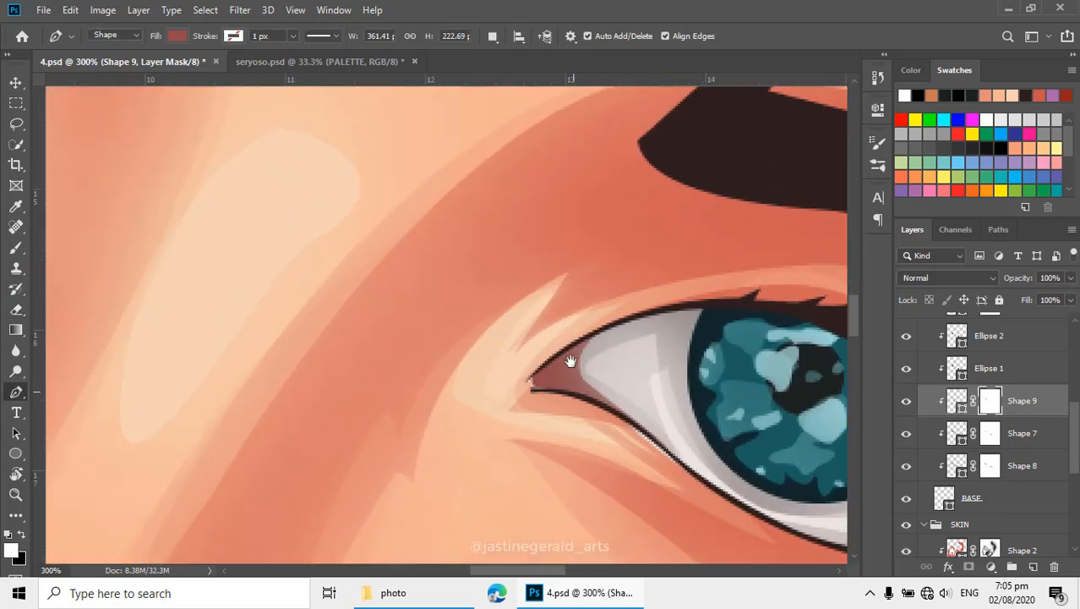
click(547, 371)
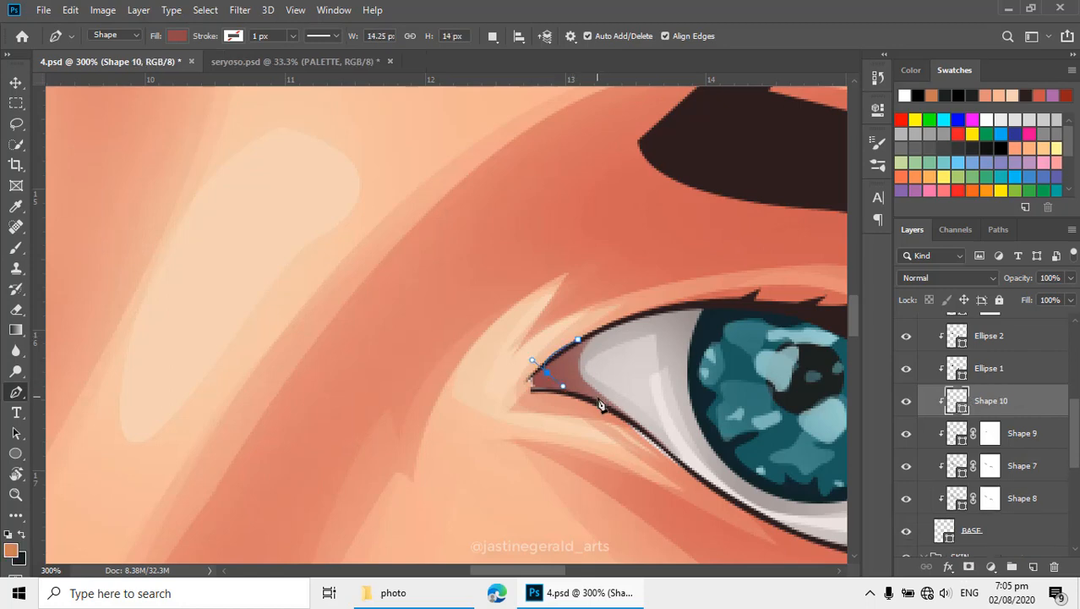
click(622, 416)
click(578, 340)
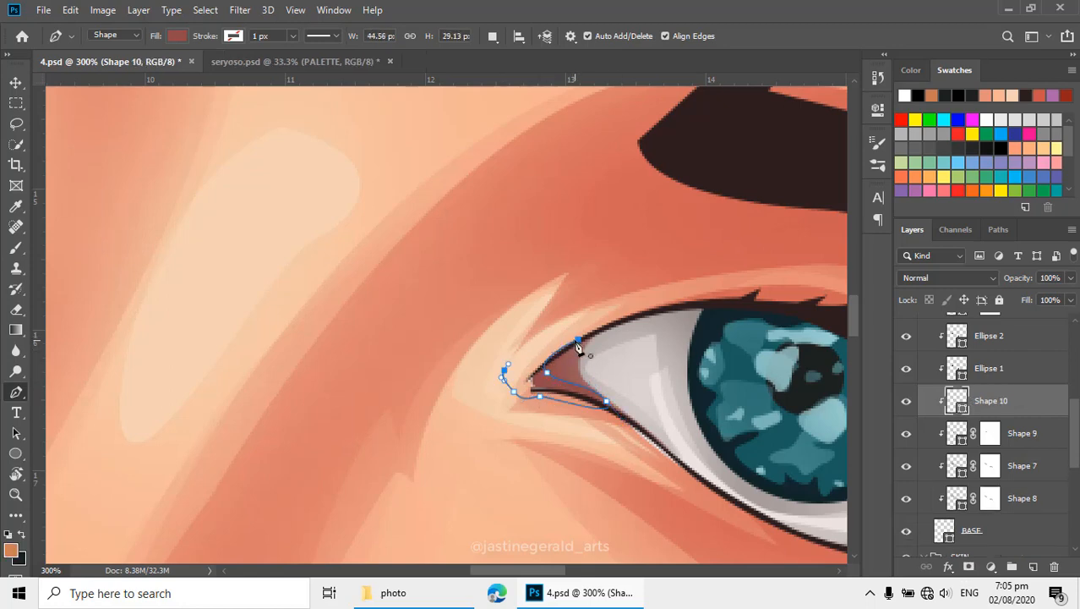
- Set the path operation to Combine Shapes and trace a matching smaller shape around the tip of the first eye's inner corner
drag(445, 214, 746, 375)
drag(416, 214, 499, 319)
click(492, 37)
click(541, 72)
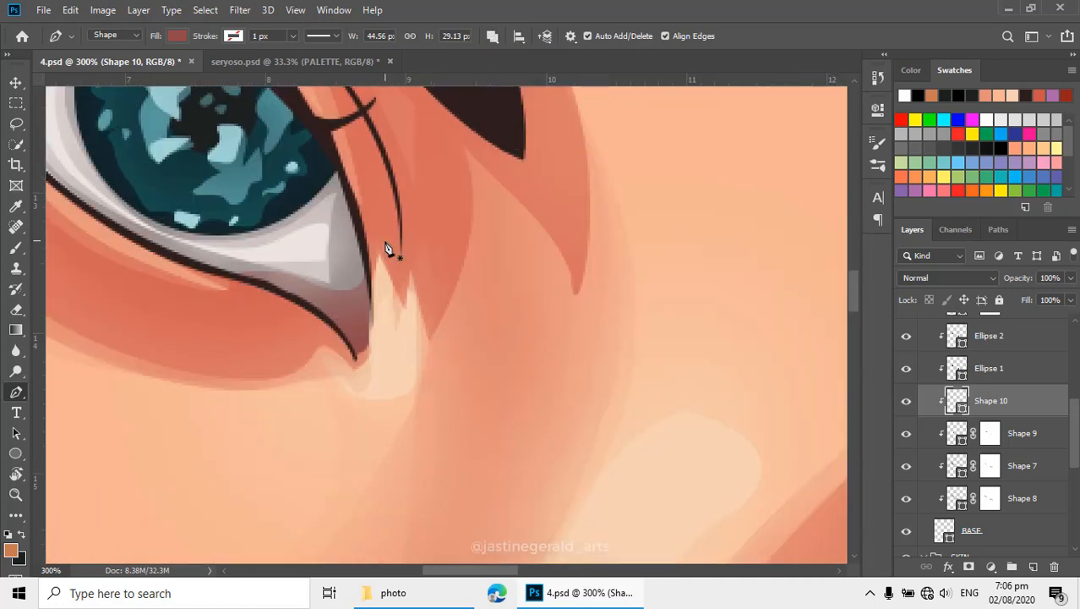
click(303, 302)
click(343, 385)
click(380, 359)
click(385, 312)
click(371, 275)
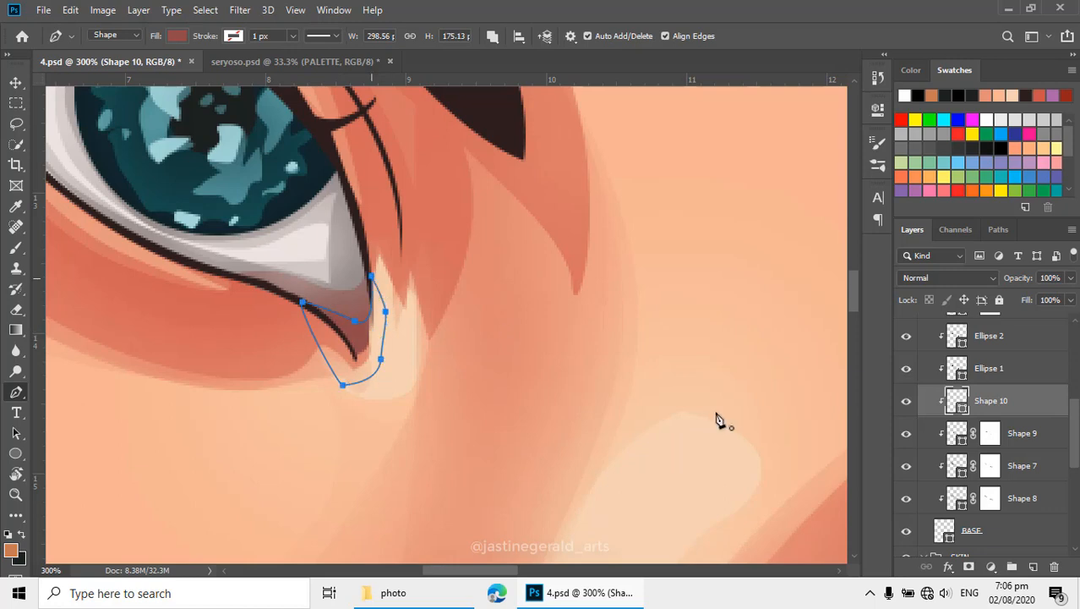
- Set the fill of the smaller inner-corner shapes to dark red 721f1f
double_click(962, 410)
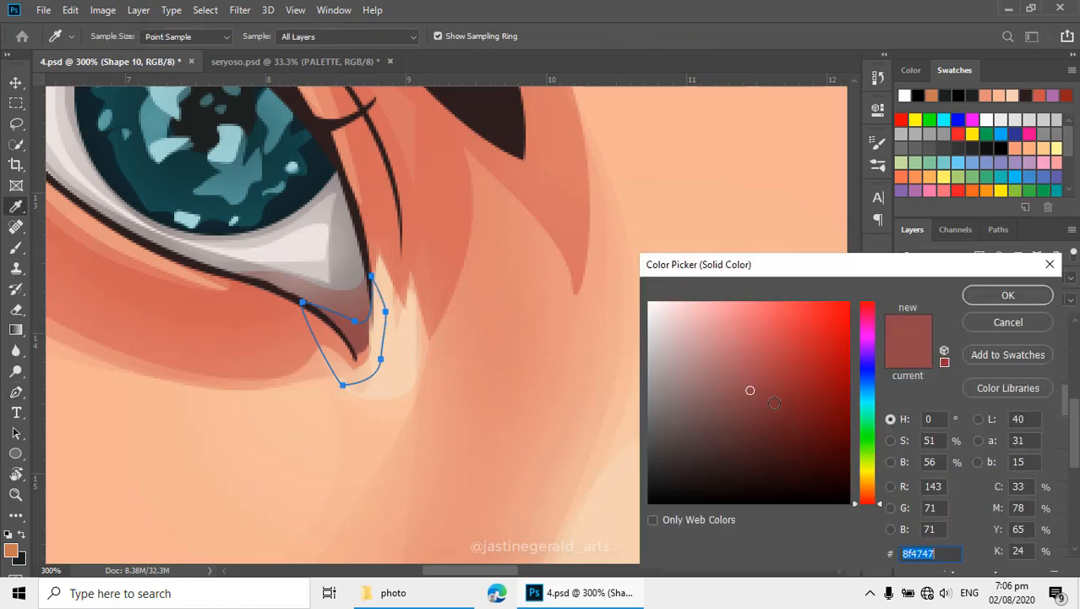
drag(749, 388, 781, 410)
click(1007, 295)
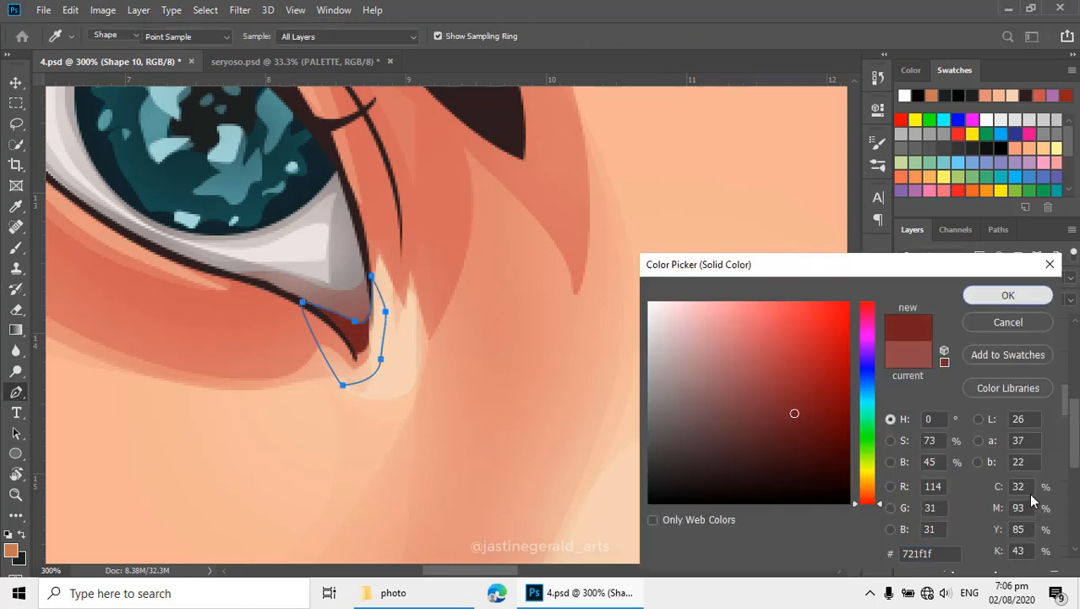
- Add a layer mask to Shape 10 and soften the dark red edge in the first eye's inner corner with the Eraser
click(970, 566)
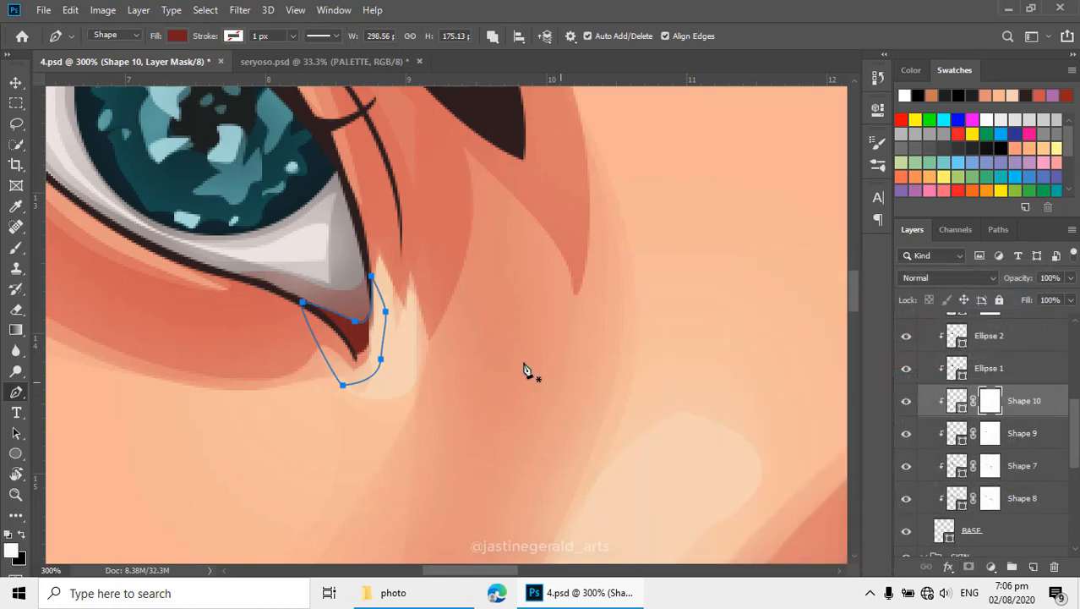
key(e)
drag(371, 306, 364, 330)
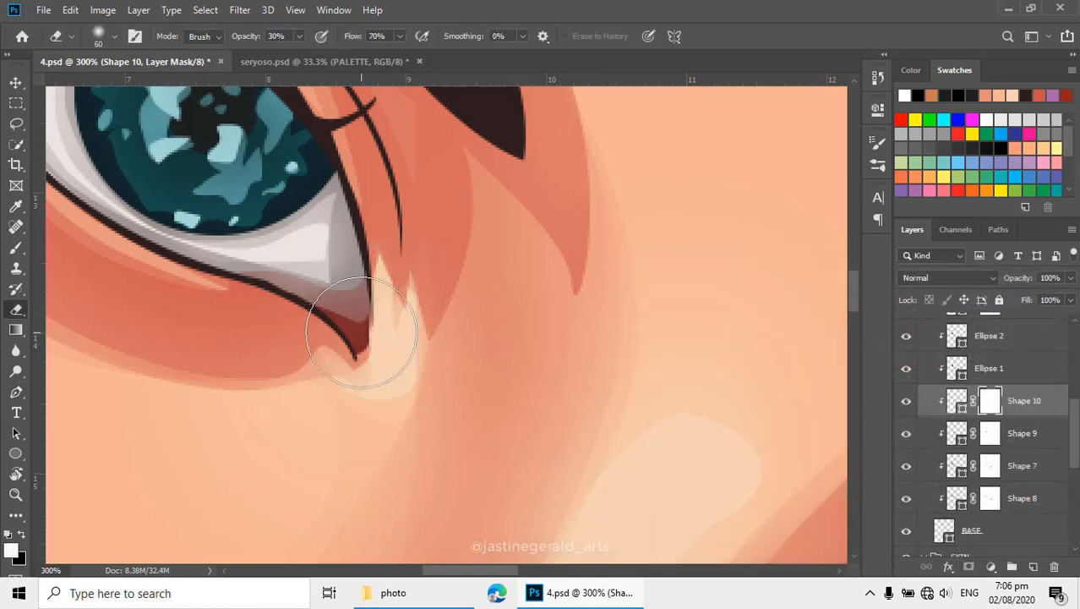
alt+click(495, 390)
alt+click(495, 390)
alt+click(555, 376)
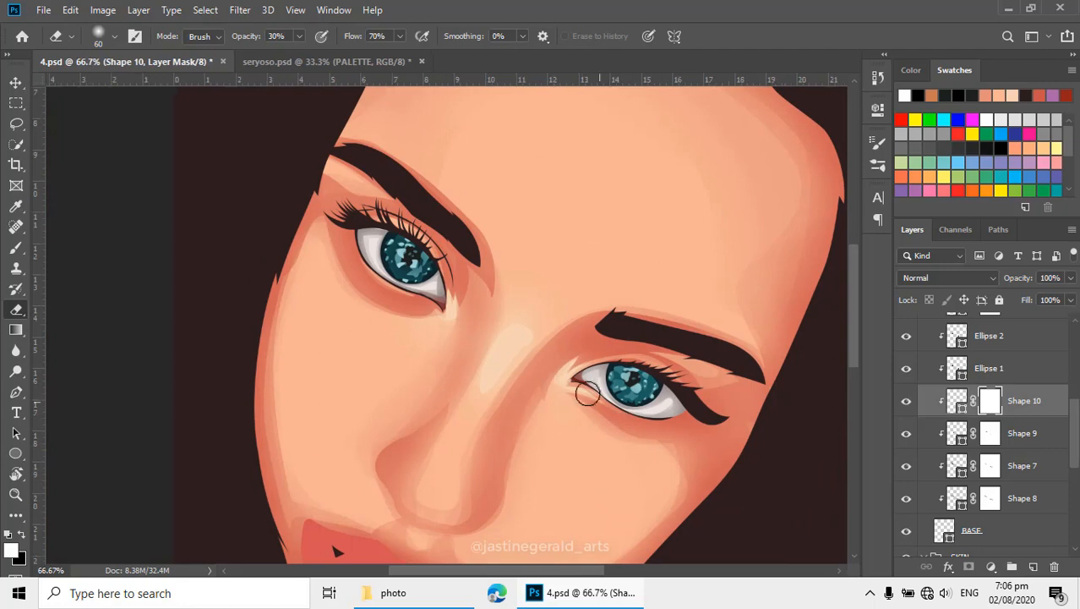
ctrl+click(609, 421)
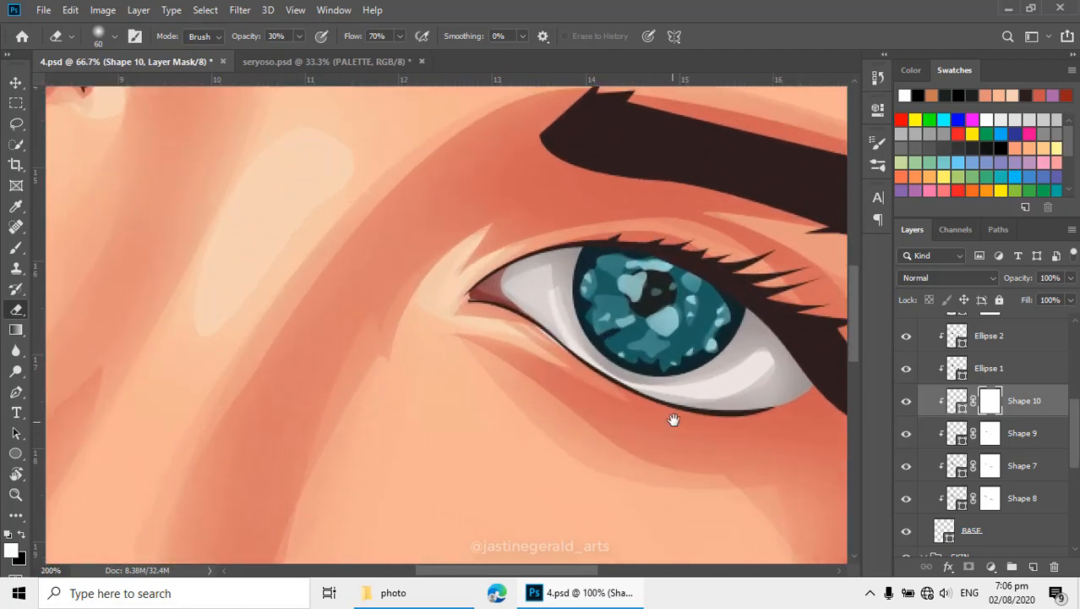
- Select the Shape 9 layer and, with Combine Shapes, trace a closed Pen shape around the lower outer corner of the right-hand eye
ctrl+click(668, 419)
key(v)
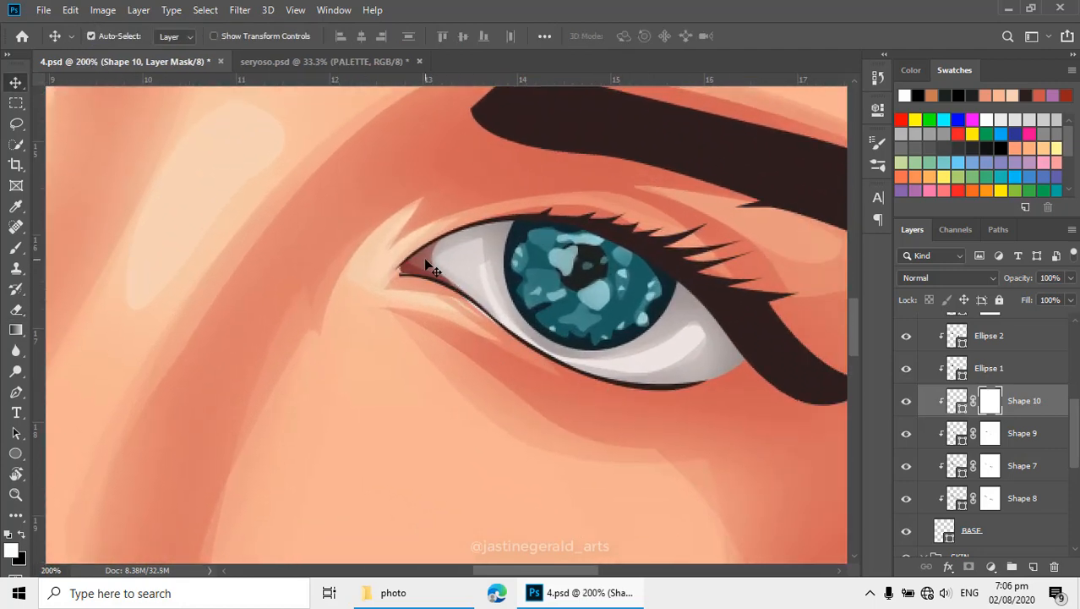
click(432, 267)
key(p)
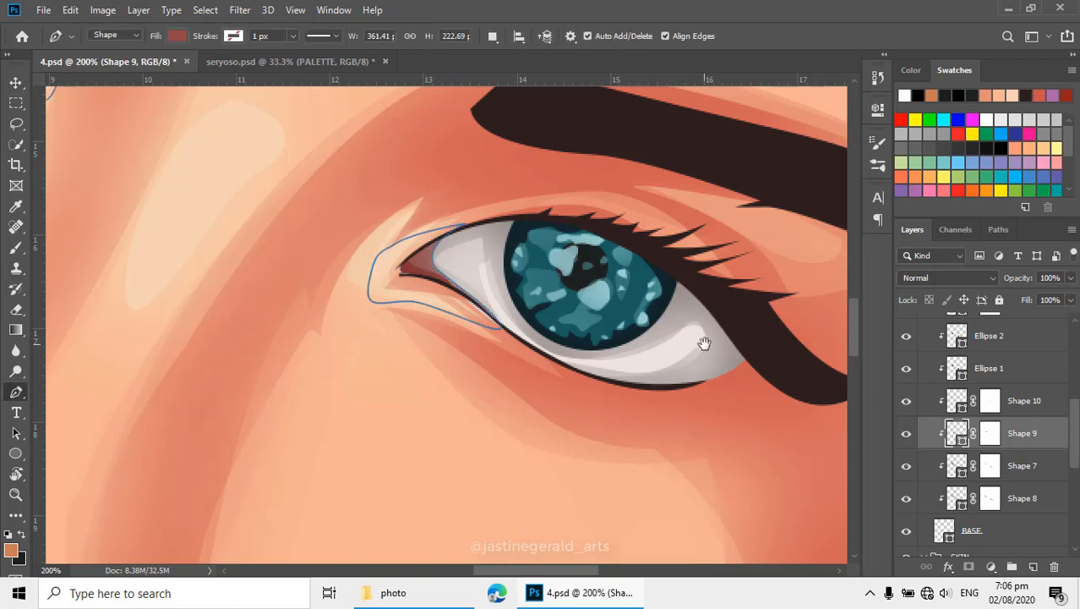
drag(705, 343, 624, 321)
click(498, 40)
click(506, 73)
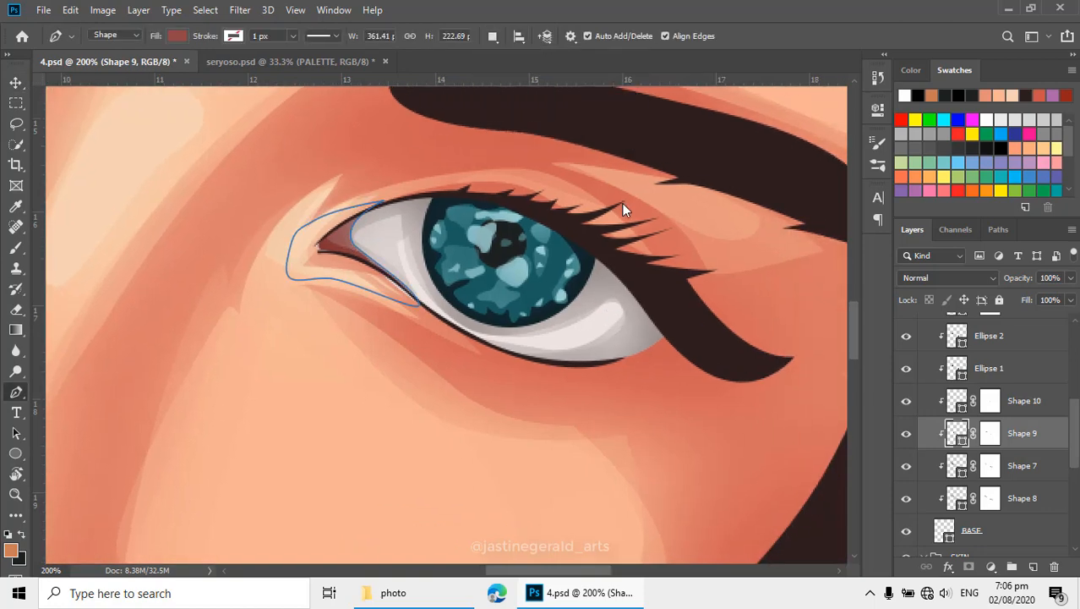
click(664, 326)
drag(558, 361, 479, 366)
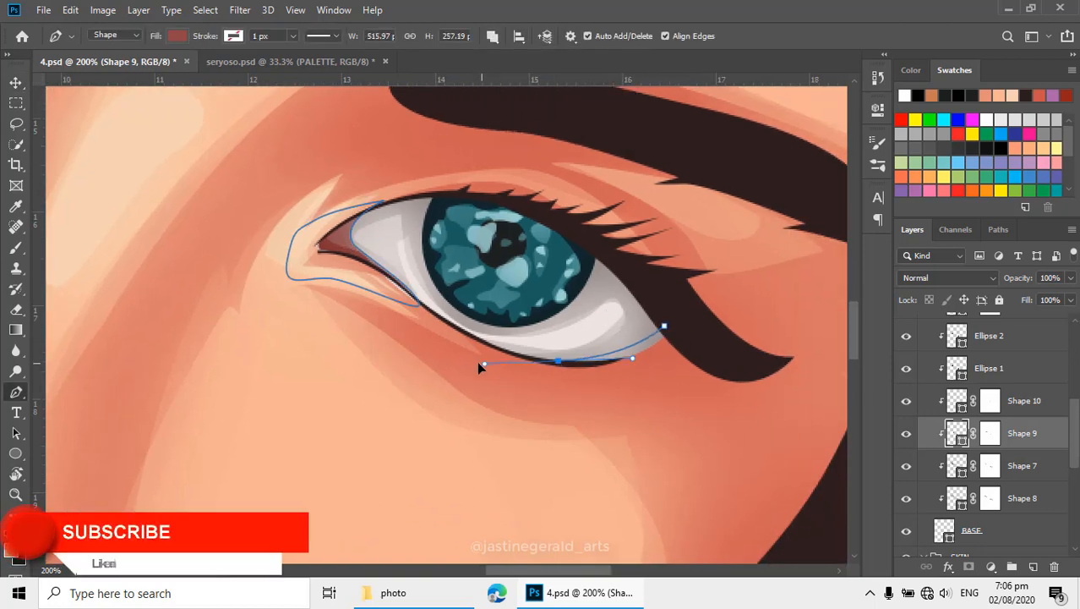
drag(688, 375, 694, 362)
drag(665, 327, 697, 359)
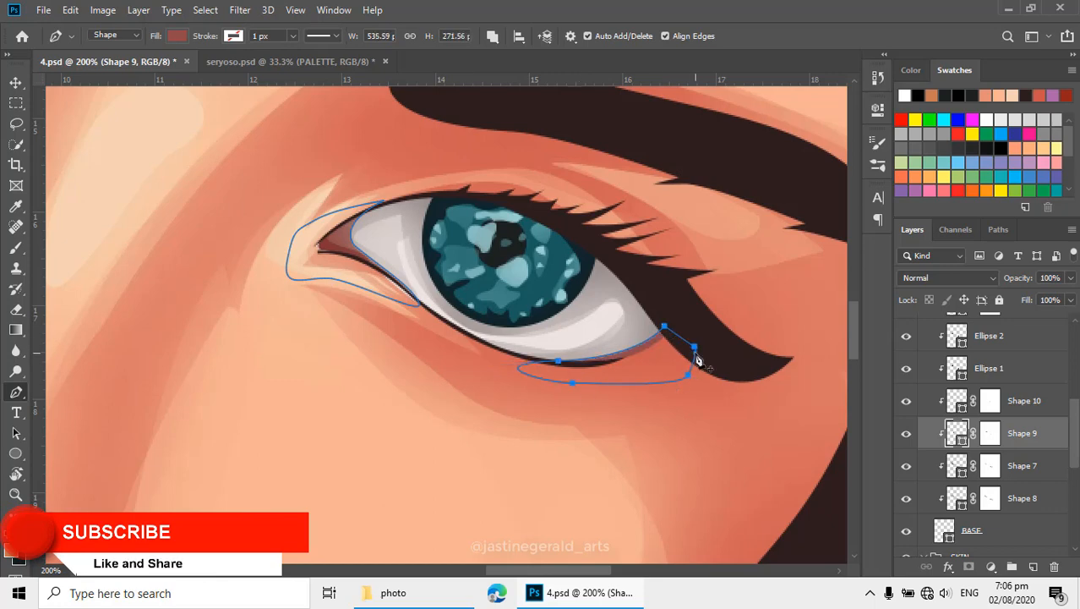
- Trace a matching closed shape over the outer corner of the left-hand eye on Shape 9 and finish the path
drag(432, 344, 795, 463)
drag(174, 258, 317, 458)
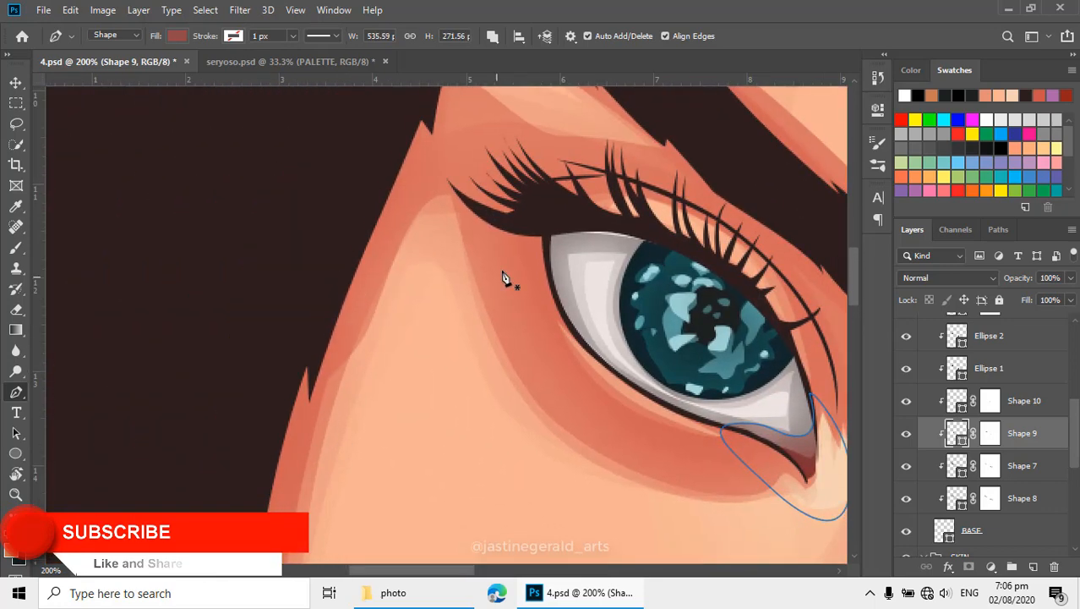
click(557, 222)
drag(569, 318, 588, 366)
drag(516, 294, 508, 240)
click(557, 222)
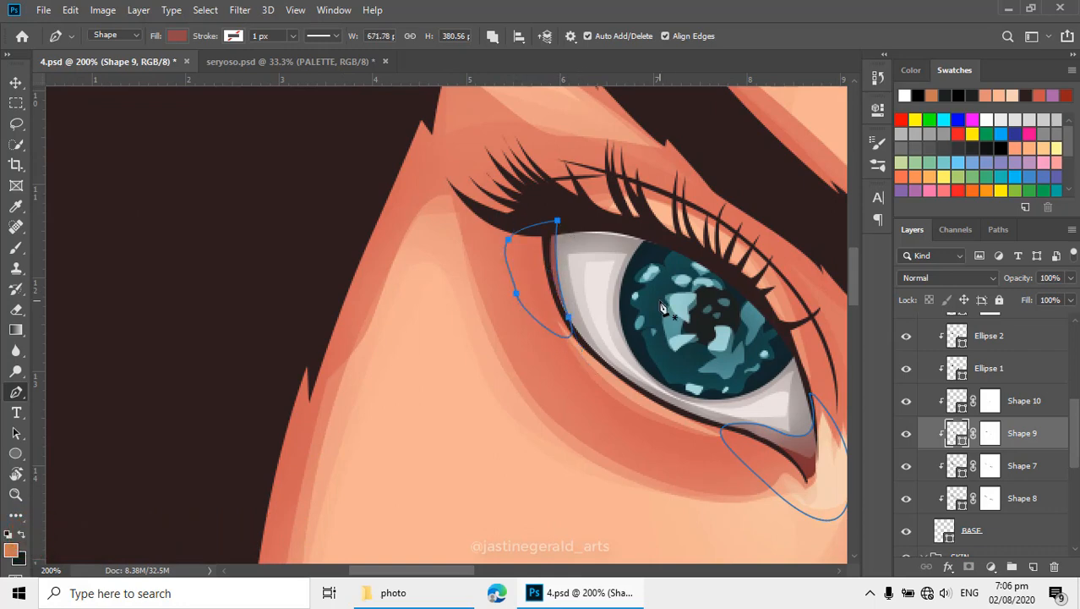
key(Return)
- Trace a tiny Pen shape, about 6 by 7 px, inside the left-hand eye's inner corner as a new shape layer
scroll(648, 373, down, 2)
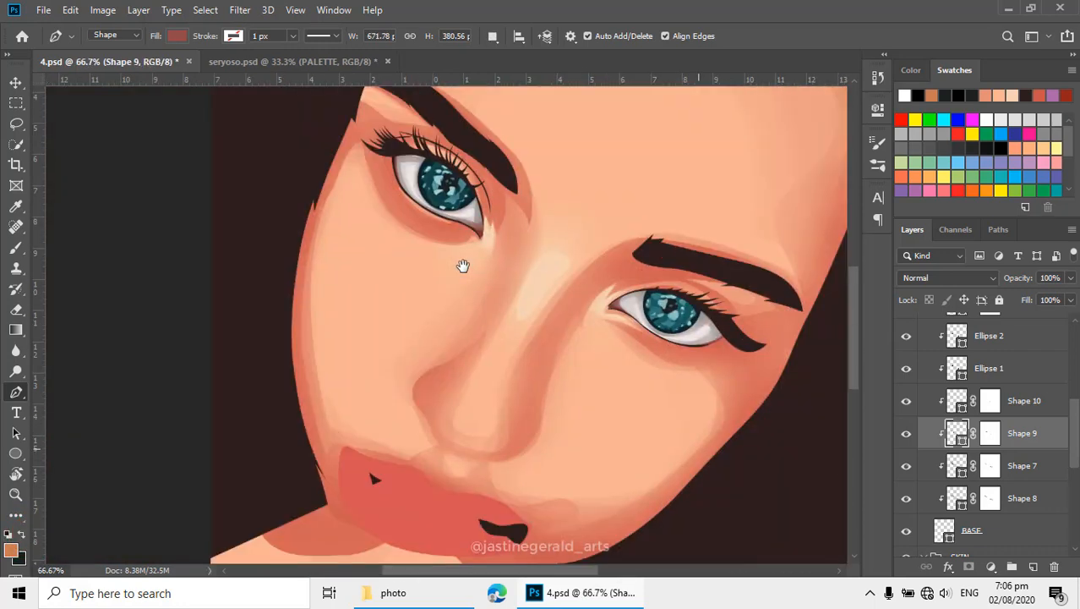
scroll(495, 250, down, 1)
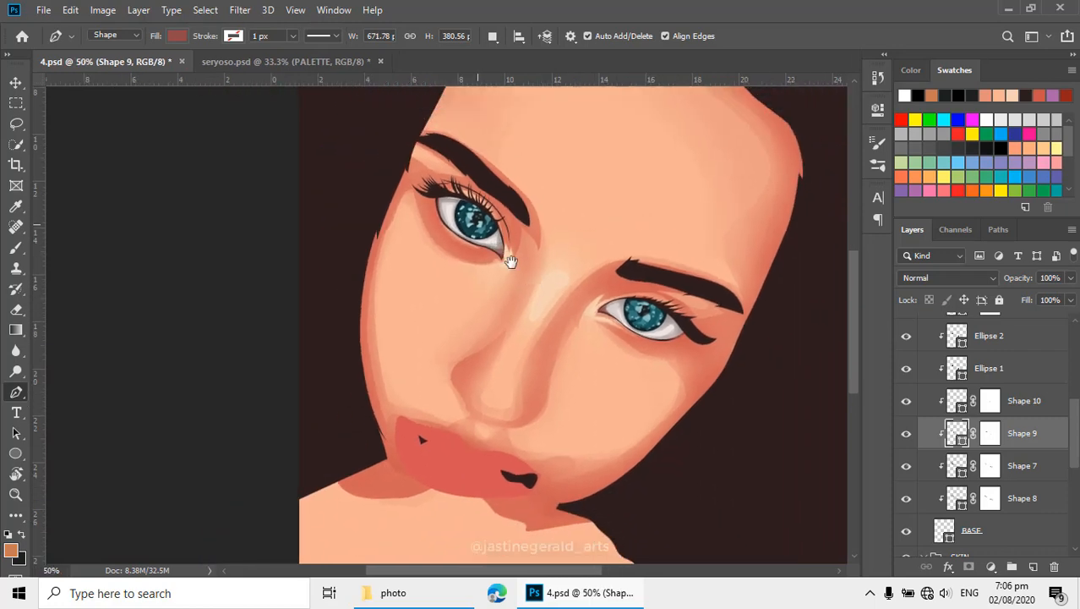
scroll(507, 258, up, 3)
scroll(520, 295, up, 1)
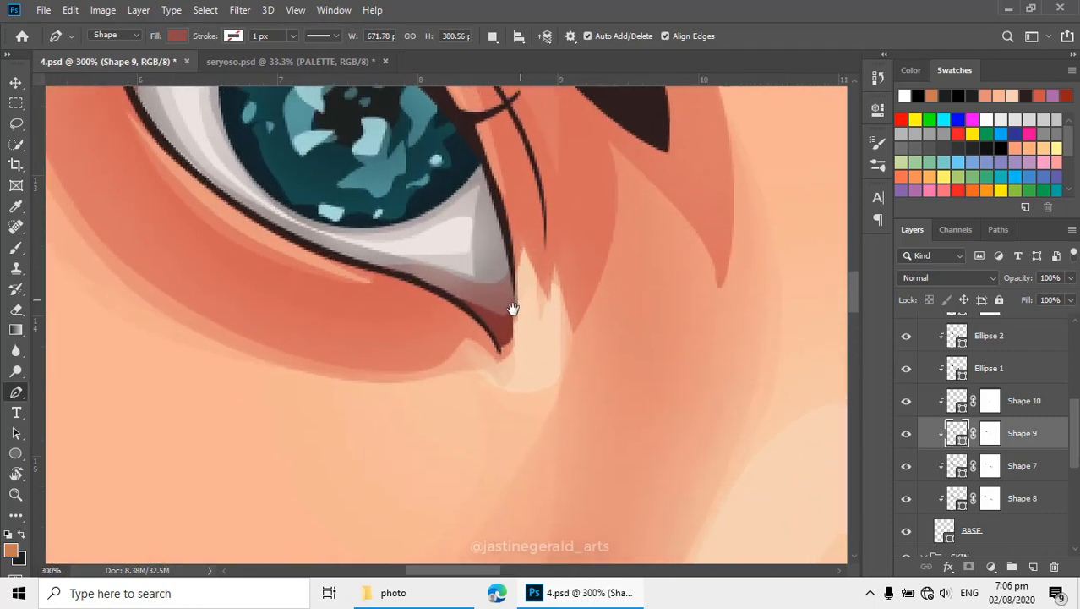
scroll(961, 414, up, 2)
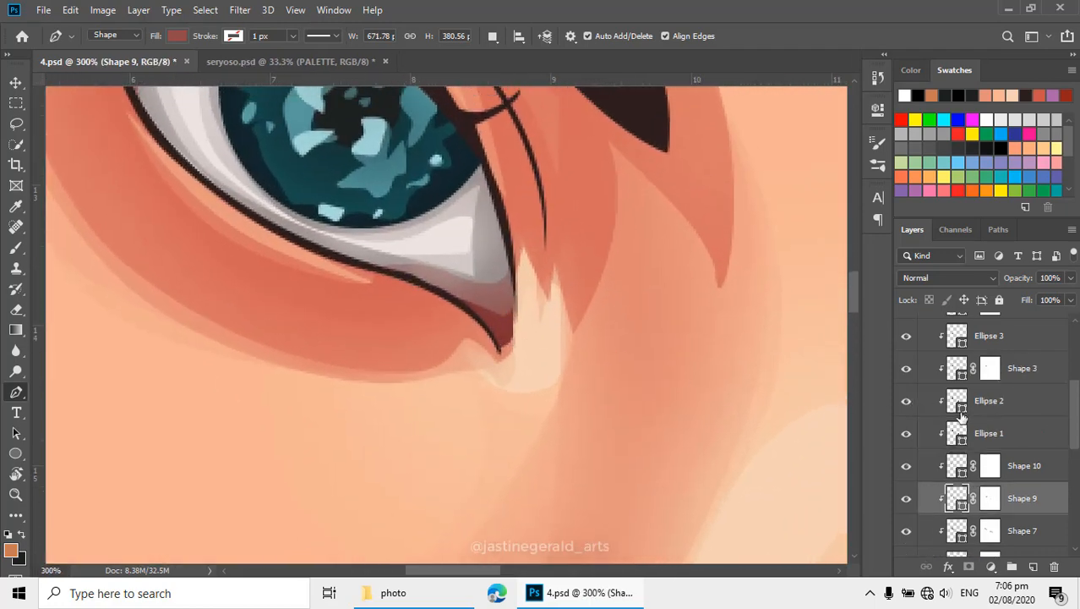
click(507, 323)
click(501, 331)
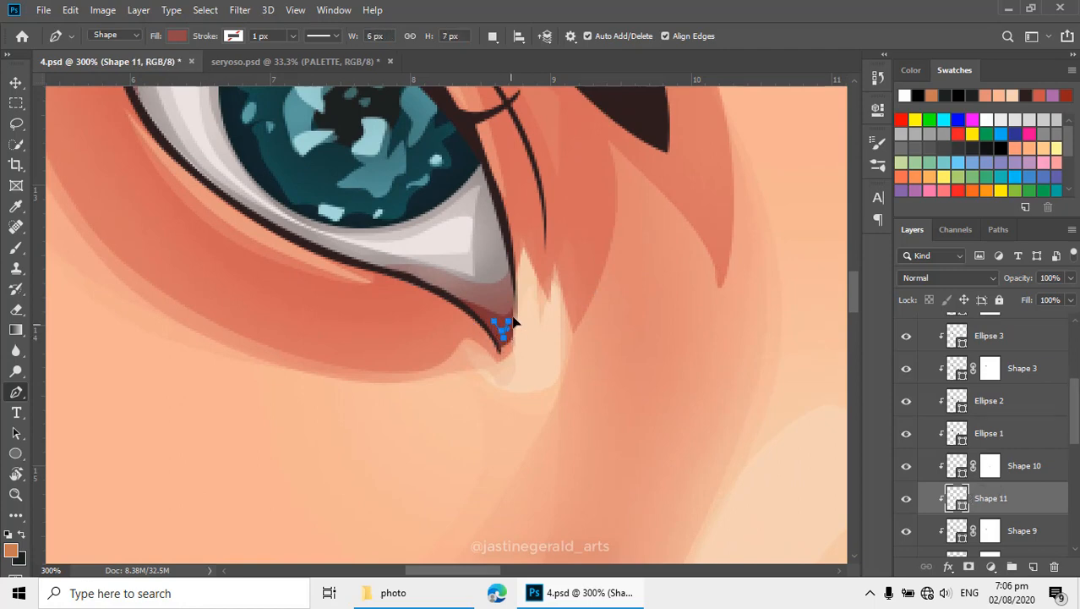
- Set the path operation to Combine Shapes and add another small shape beside the tiny one in the left-hand eye's inner corner
click(493, 35)
click(518, 73)
click(475, 314)
scroll(475, 315, up, 1)
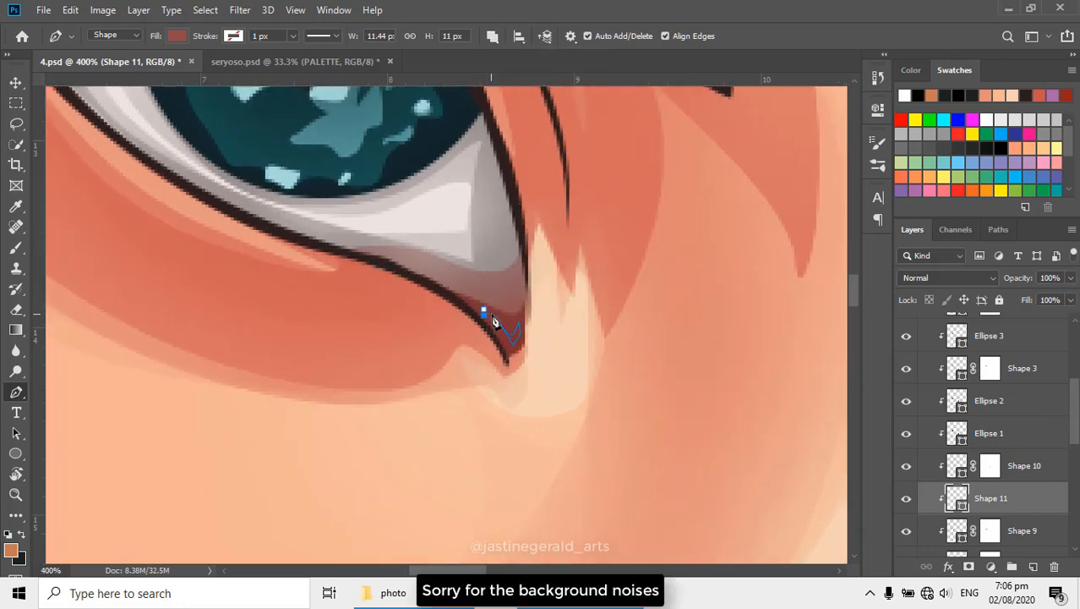
- Trace a small detail shape inside the right-hand eye's inner corner on the same Shape 11 layer
drag(597, 356, 371, 268)
drag(562, 335, 296, 161)
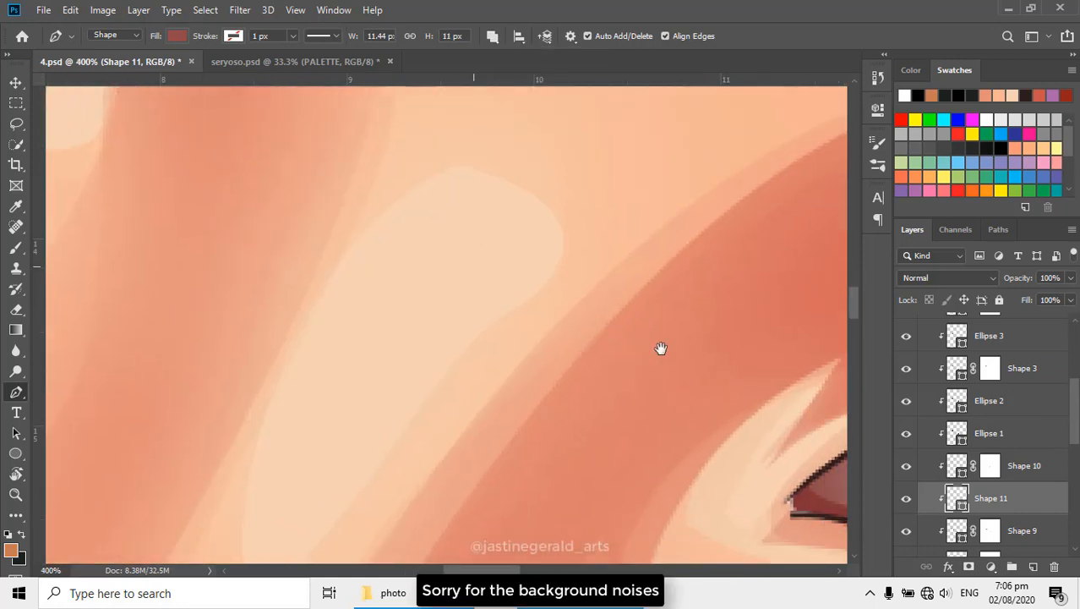
drag(660, 346, 452, 240)
click(524, 345)
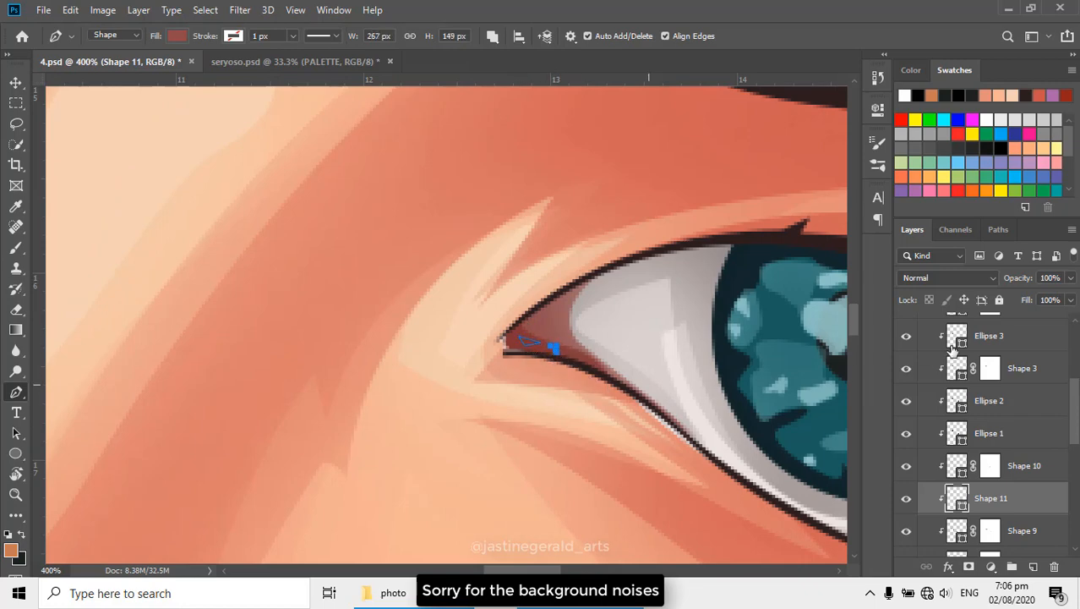
- Set the fill colour of Shape 11's inner-corner details to pale pink f8bbbb
scroll(953, 346, up, 5)
scroll(939, 422, down, 5)
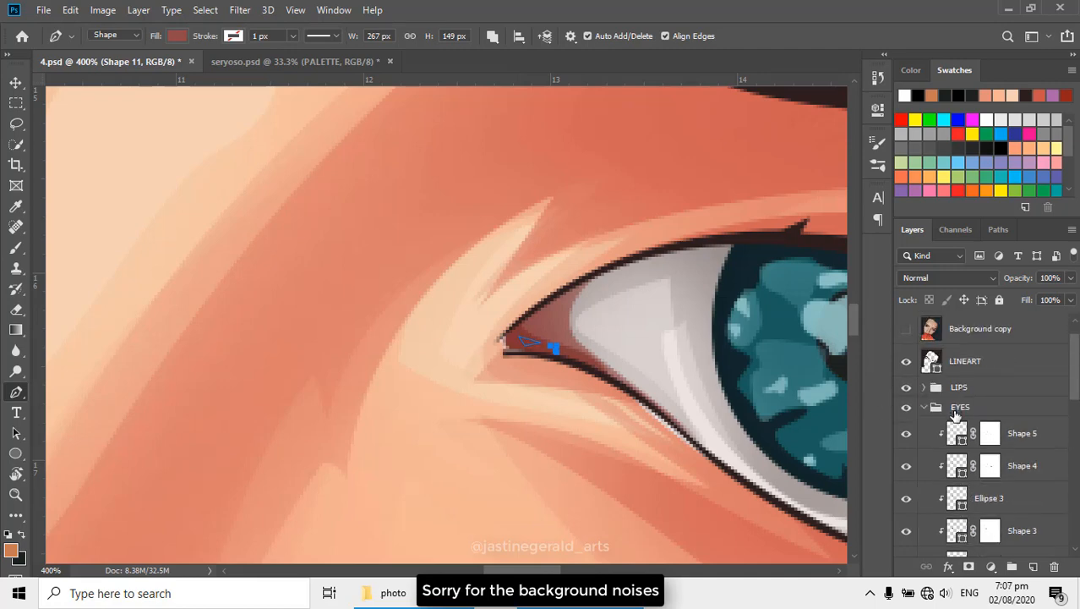
double_click(962, 539)
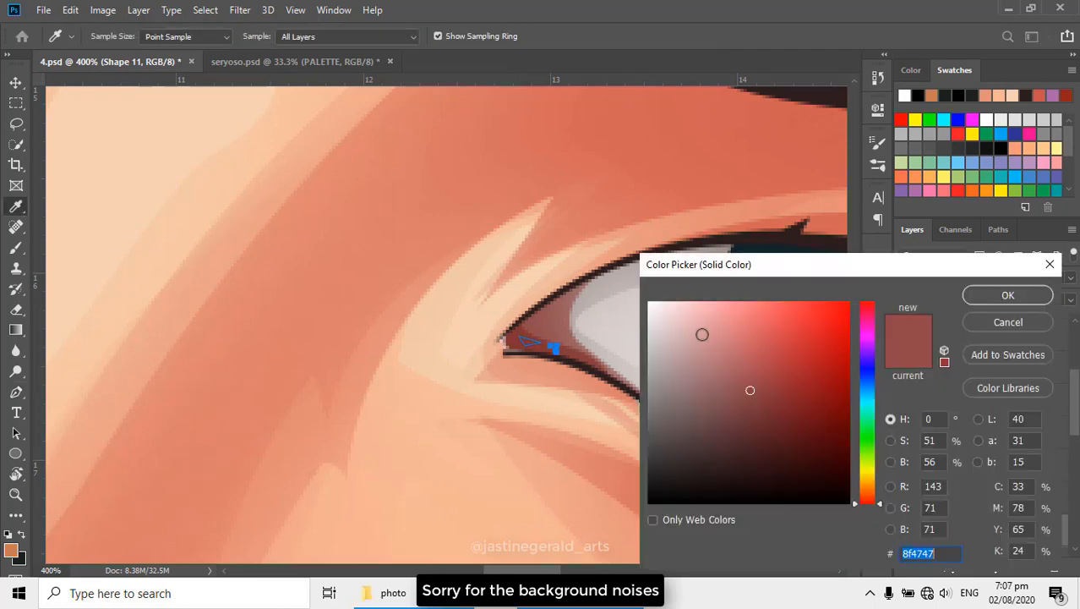
mouse_move(700, 332)
mouse_down()
mouse_move(670, 319)
mouse_move(697, 312)
mouse_up()
click(986, 298)
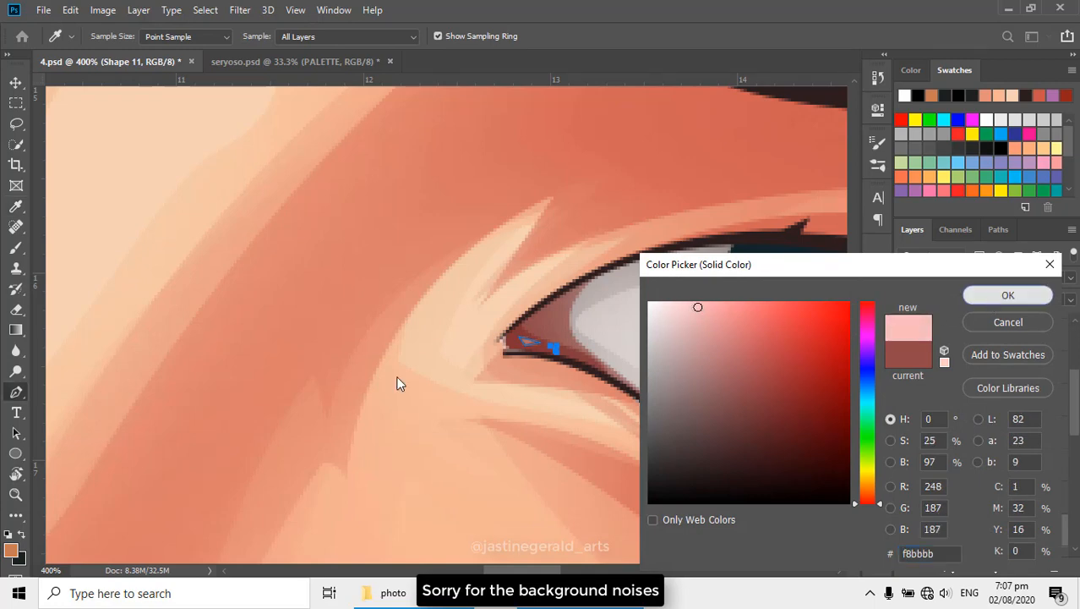
- Adjust the anchor points of the tiny Shape 11 details inside the inner corners of both eyes
scroll(399, 383, down, 6)
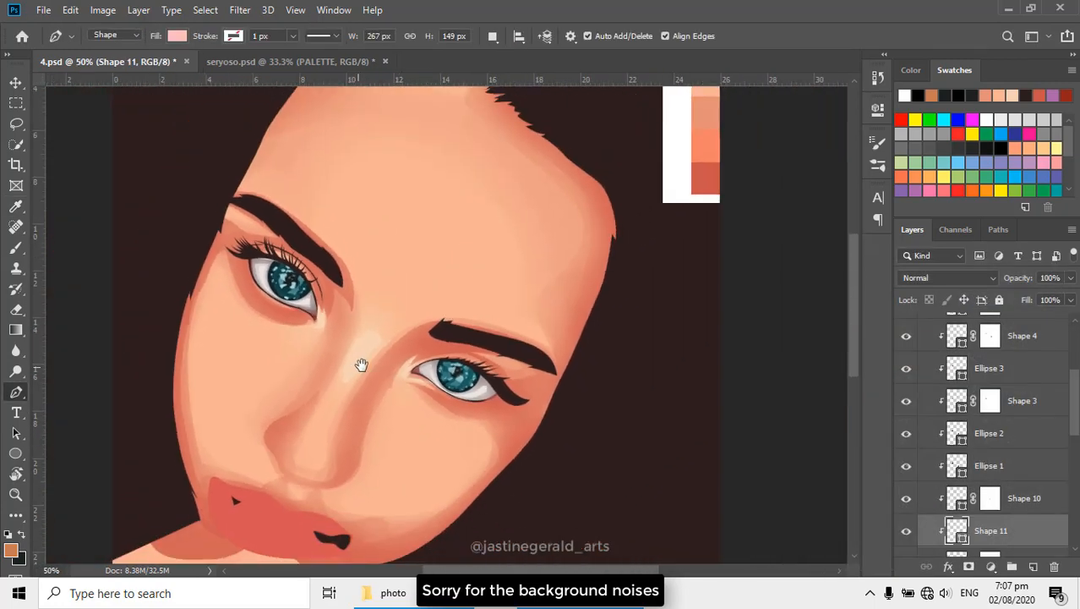
drag(360, 362, 501, 344)
scroll(502, 344, up, 6)
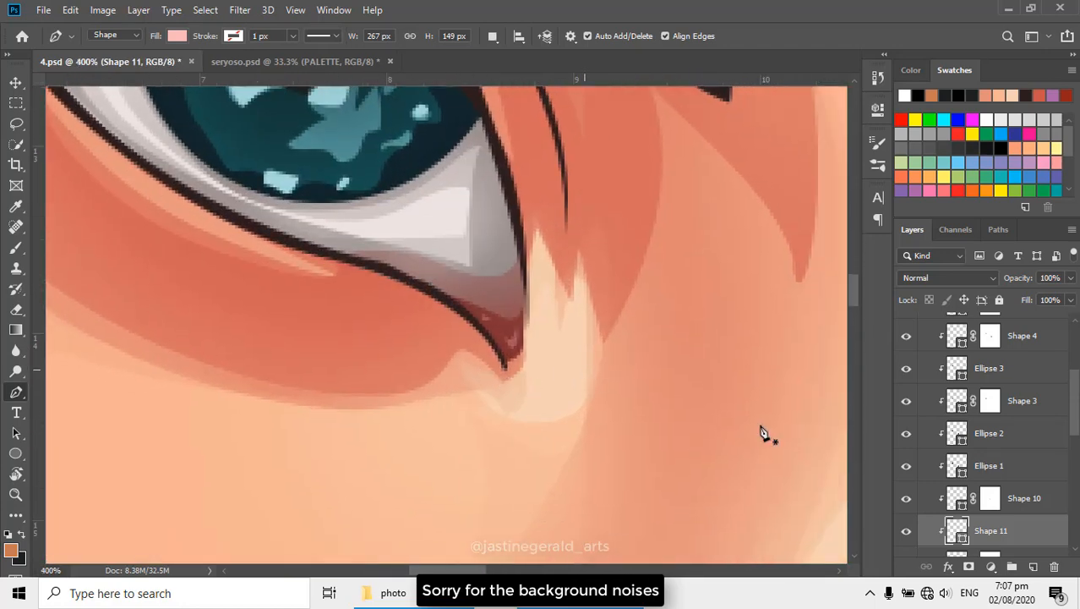
scroll(985, 473, down, 2)
scroll(483, 321, up, 1)
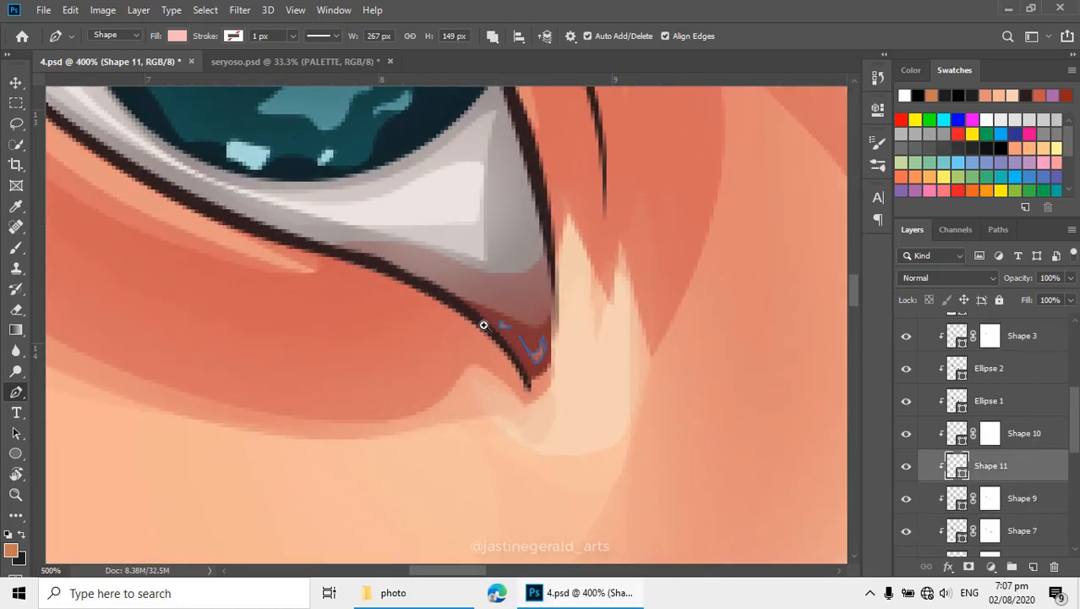
click(503, 324)
drag(639, 391, 523, 352)
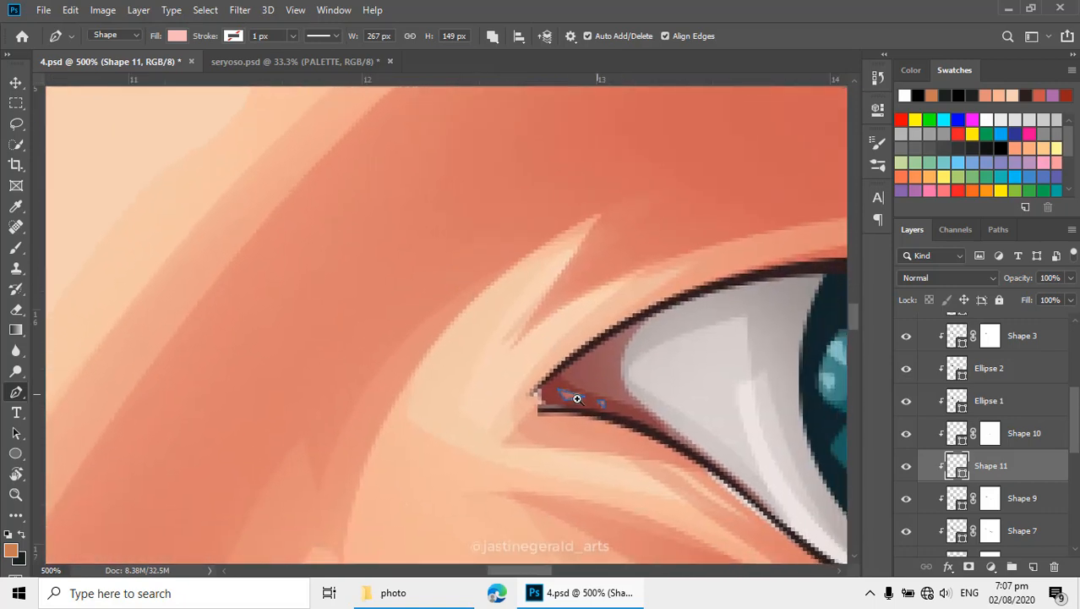
click(577, 398)
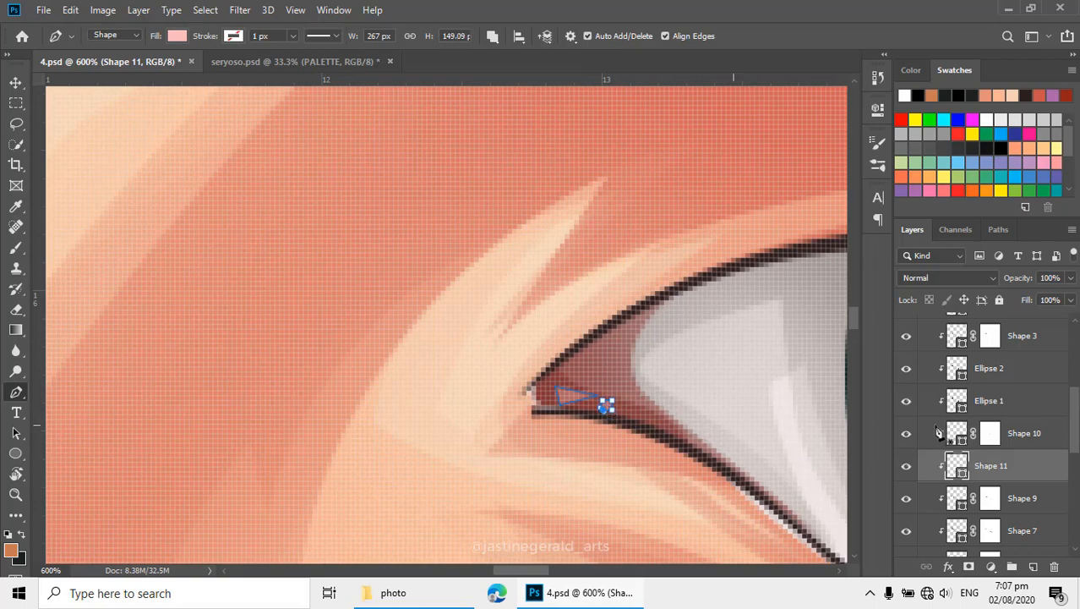
alt+click(611, 376)
alt+click(610, 376)
alt+click(610, 378)
alt+click(610, 378)
alt+click(610, 378)
drag(501, 331, 511, 339)
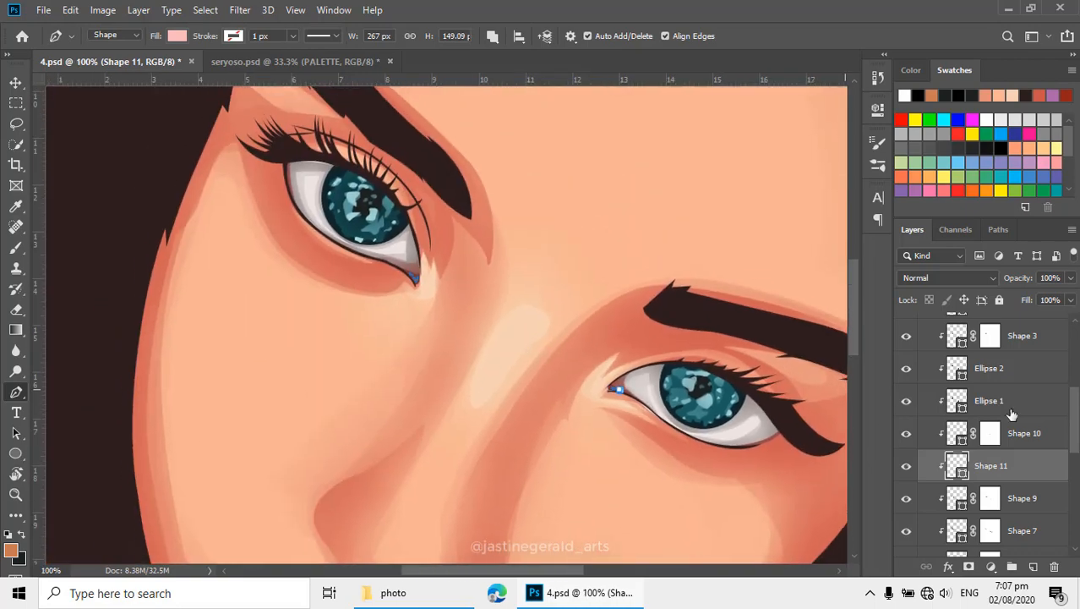
- Set Shape 11's fill to the slightly deeper pink f4afaf and finish editing the path
double_click(938, 460)
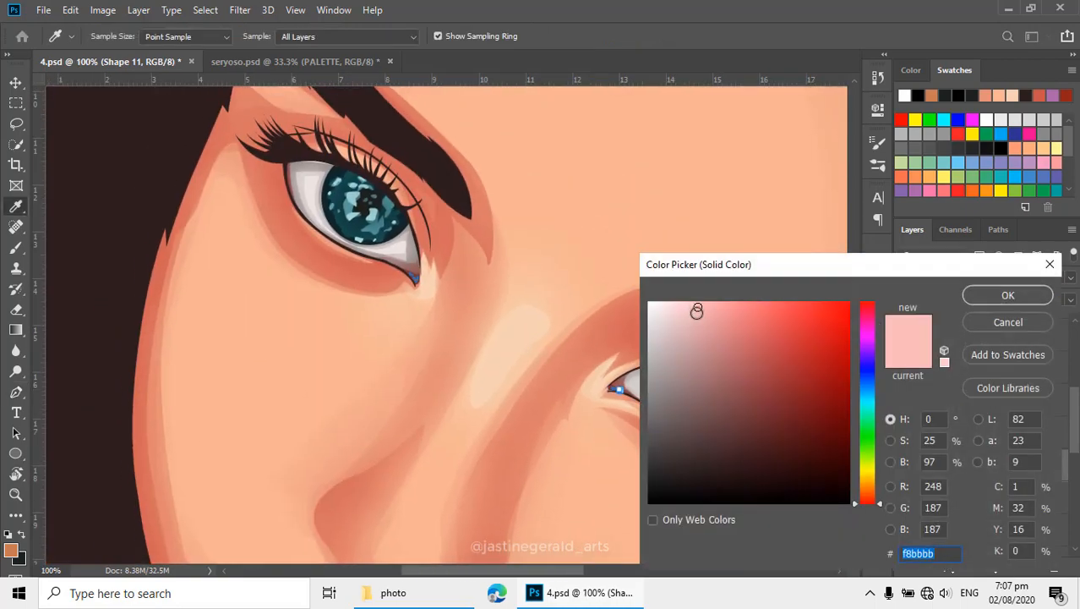
click(708, 316)
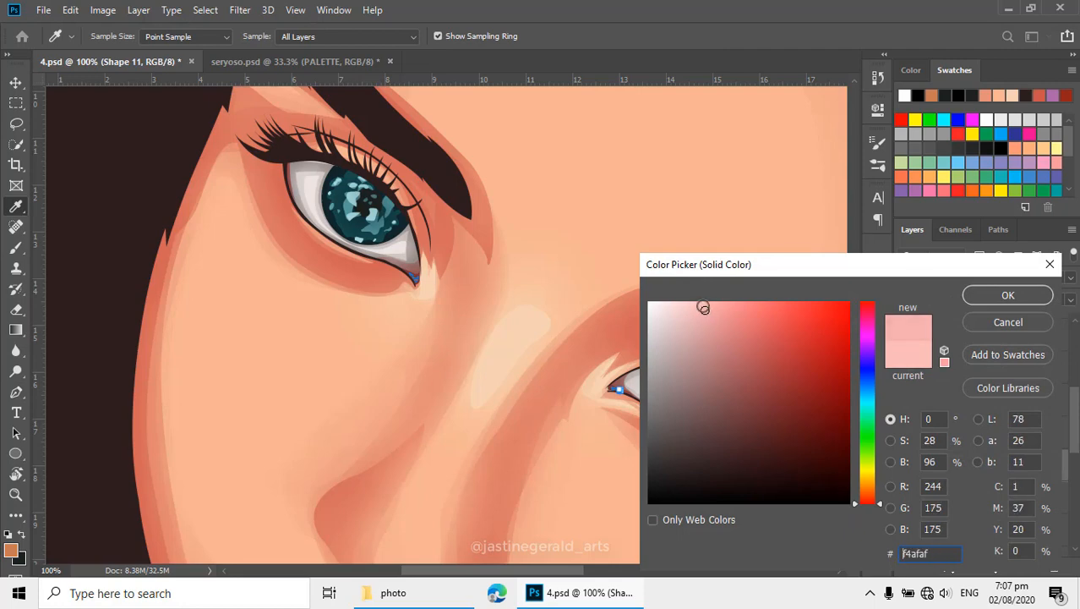
click(997, 296)
key(Return)
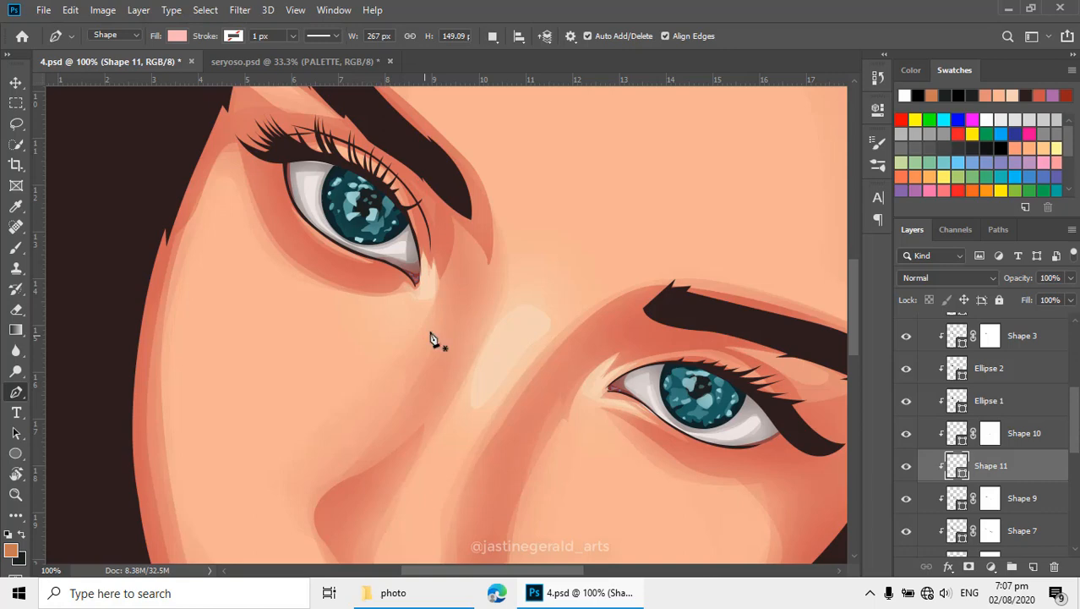
- Examine the shading of both eyes against the whole face, then inspect the left-hand eye up close
alt+click(467, 319)
alt+click(467, 319)
drag(514, 357, 581, 353)
alt+click(584, 353)
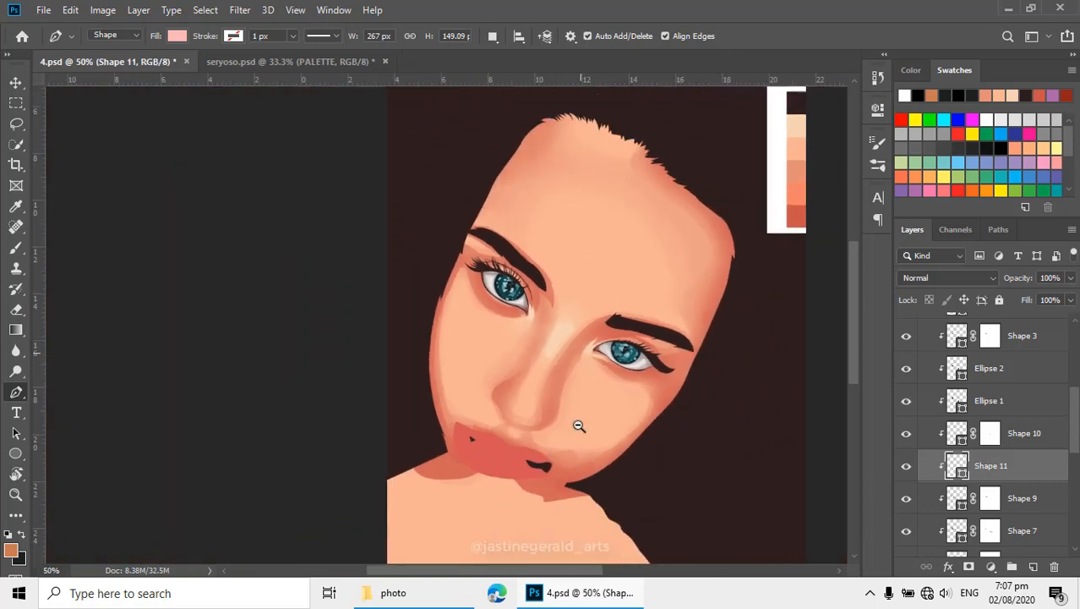
drag(579, 426, 649, 366)
ctrl+click(696, 313)
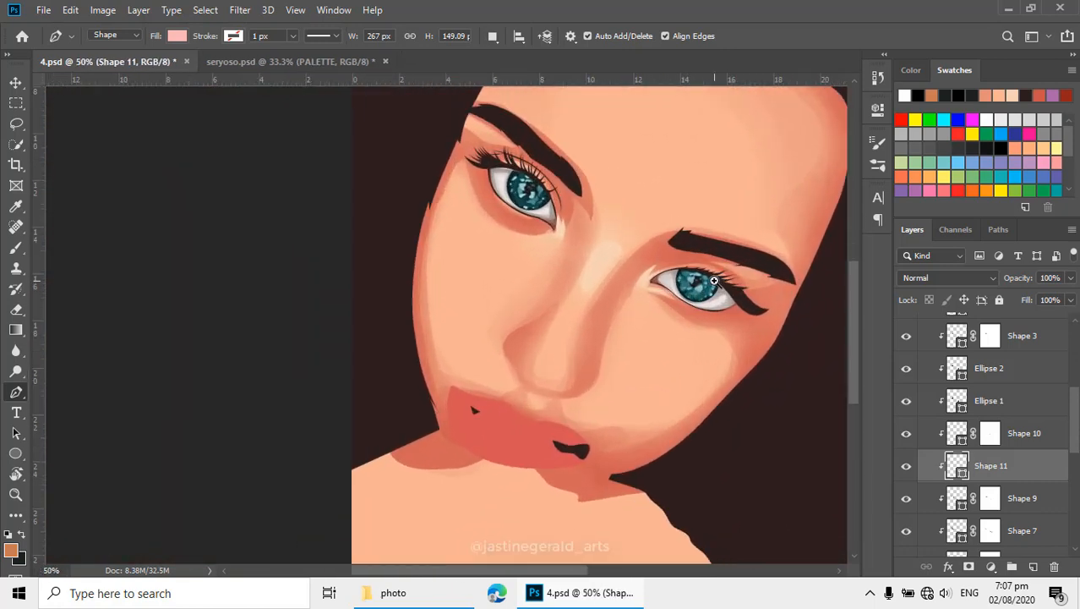
ctrl+click(715, 281)
drag(666, 272, 657, 324)
ctrl+click(484, 243)
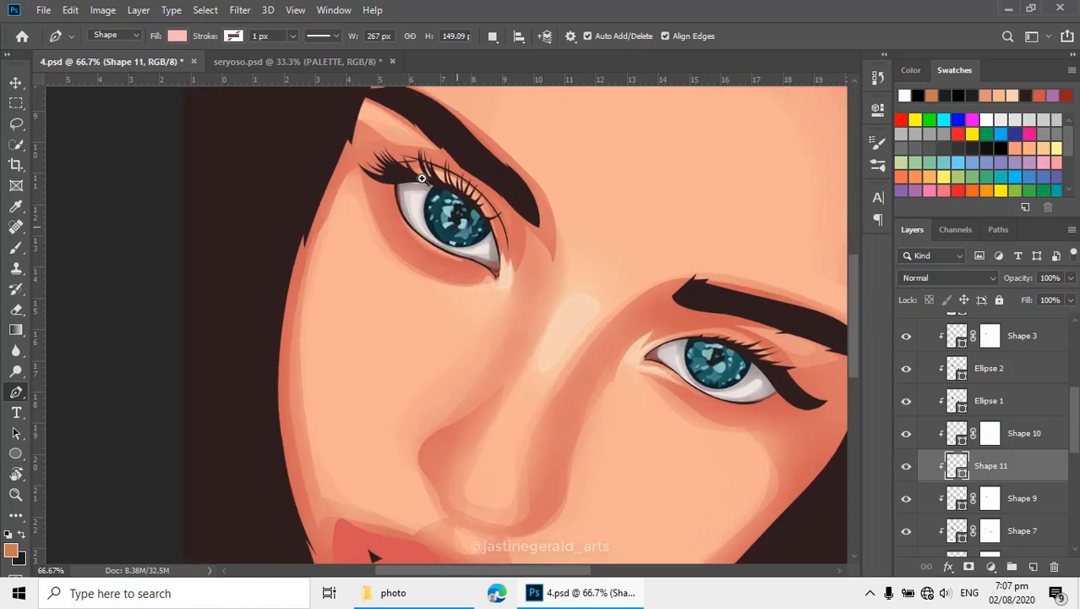
ctrl+click(401, 253)
ctrl+click(410, 255)
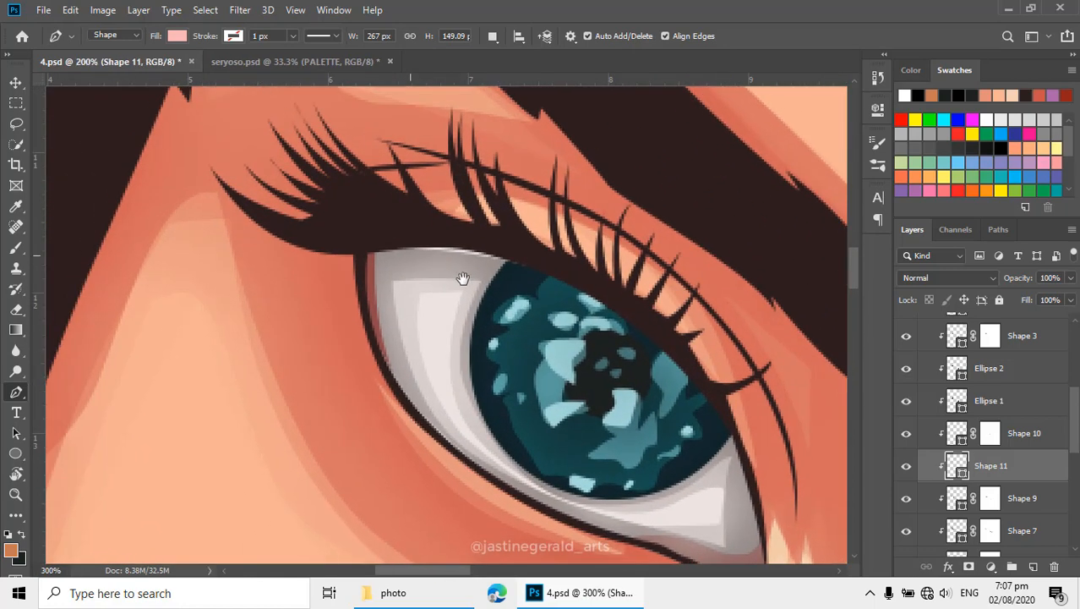
- Start a new Pen shape layer above Shape 7, tracing the upper-lid shadow's lower edge across the left-hand eye toward its inner corner
scroll(963, 411, down, 4)
scroll(963, 410, up, 1)
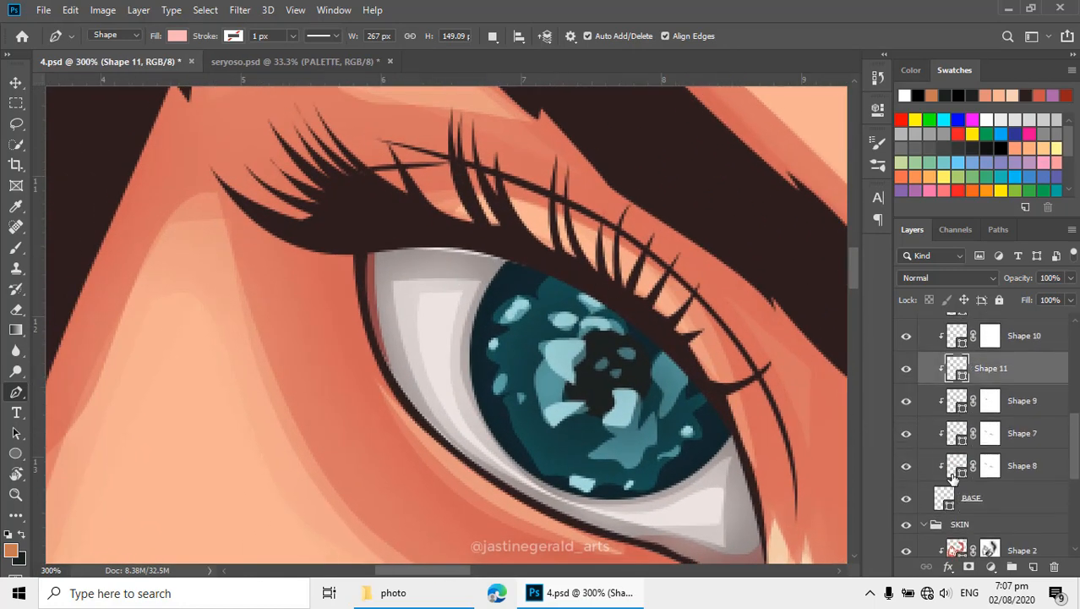
click(955, 470)
click(966, 436)
drag(529, 265, 534, 289)
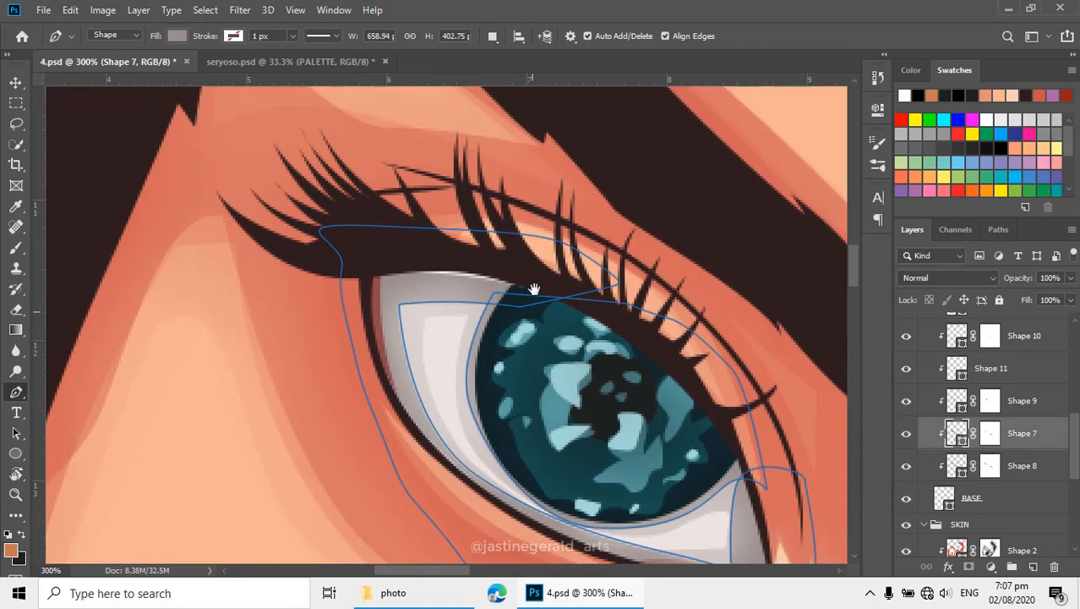
click(490, 39)
click(507, 53)
click(365, 285)
drag(499, 284, 536, 308)
key(ctrl+z)
drag(601, 331, 491, 227)
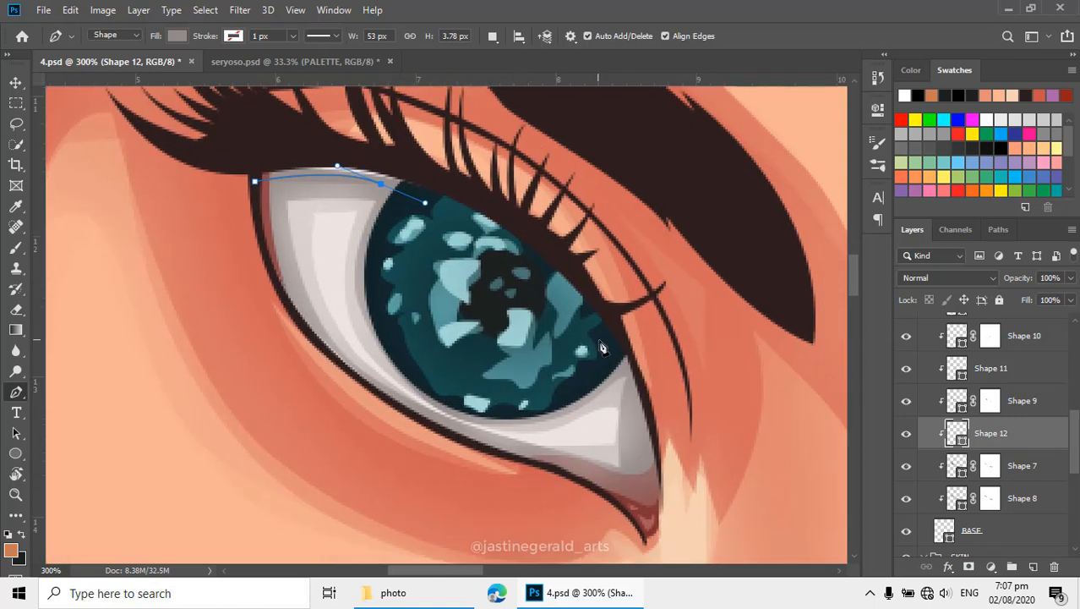
drag(624, 362, 637, 405)
click(658, 473)
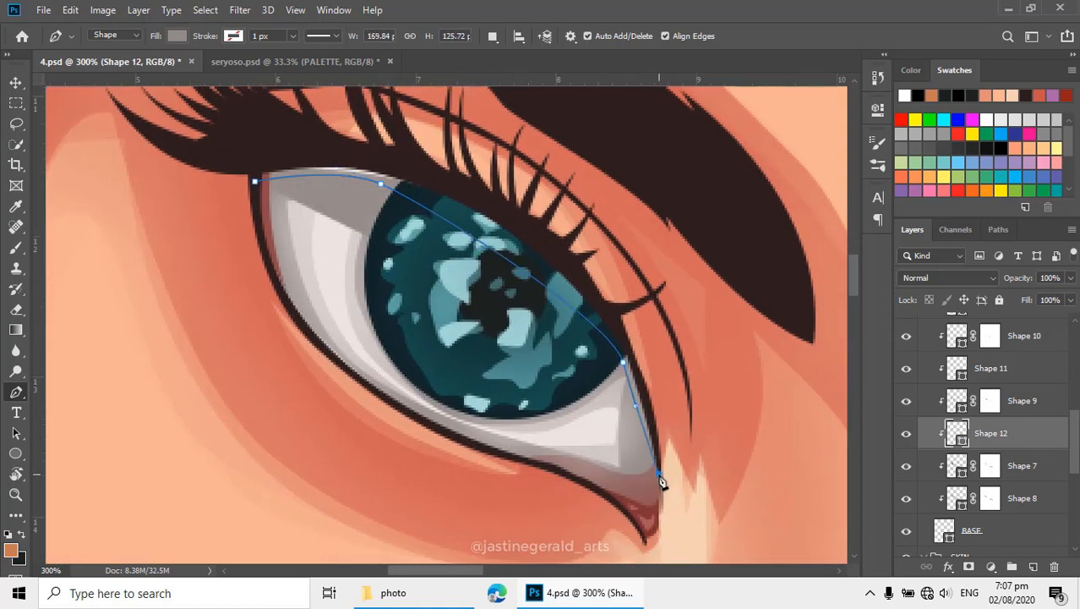
- Close the lid-shadow path over the lashes back to the outer corner, making the shape about 171 by 160 px
drag(657, 321, 646, 301)
drag(573, 222, 548, 196)
drag(474, 150, 453, 142)
drag(378, 106, 285, 102)
click(254, 182)
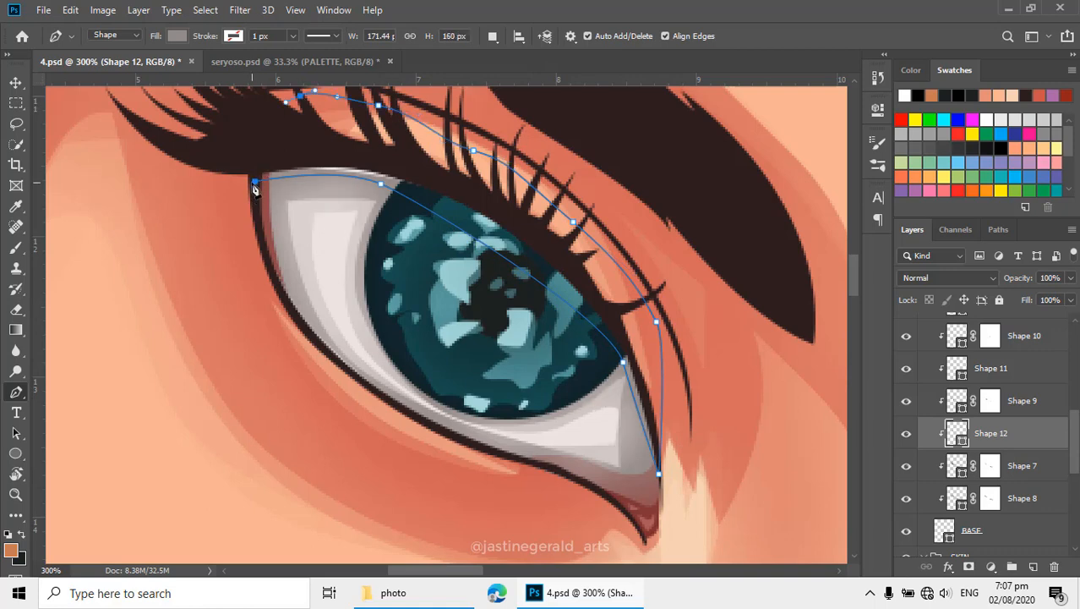
- Set the fill of the Shape 12 lid shadow to dark brown-gray 60534f
double_click(957, 432)
drag(674, 389, 682, 424)
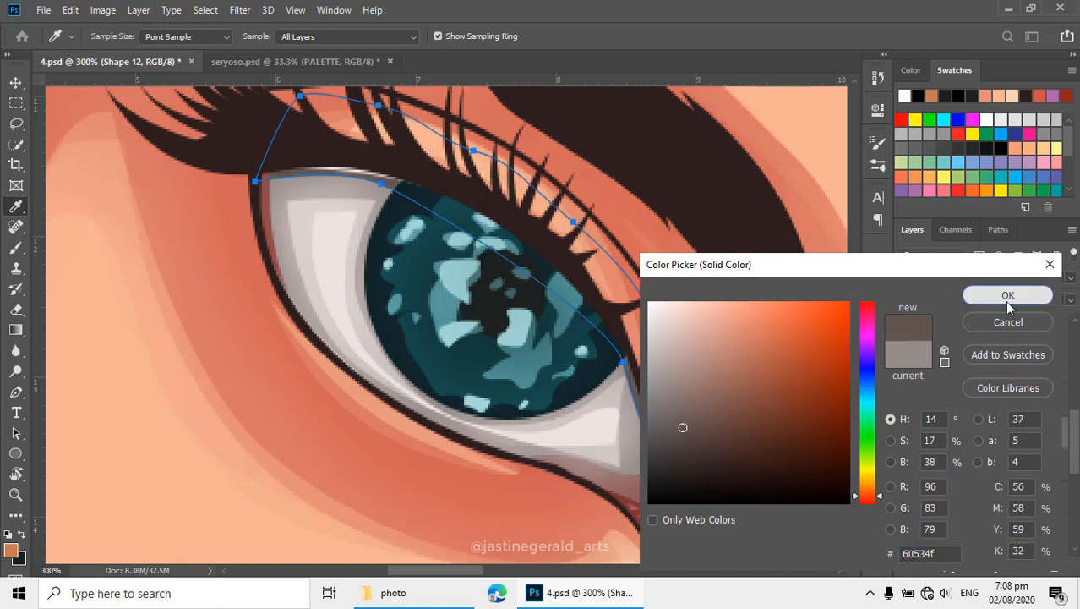
click(1008, 295)
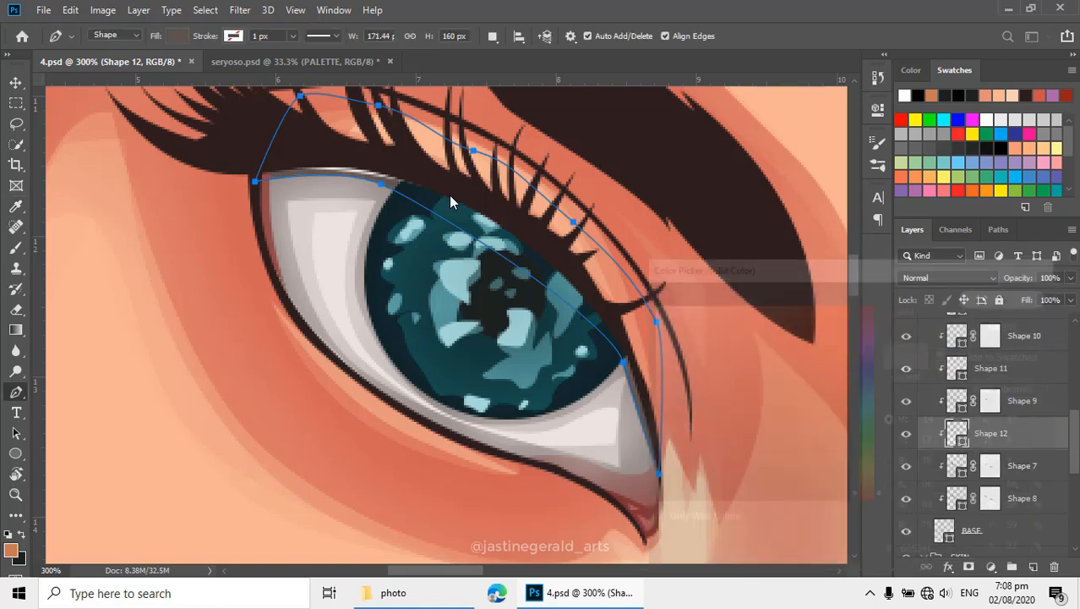
click(939, 530)
click(381, 176)
key(z)
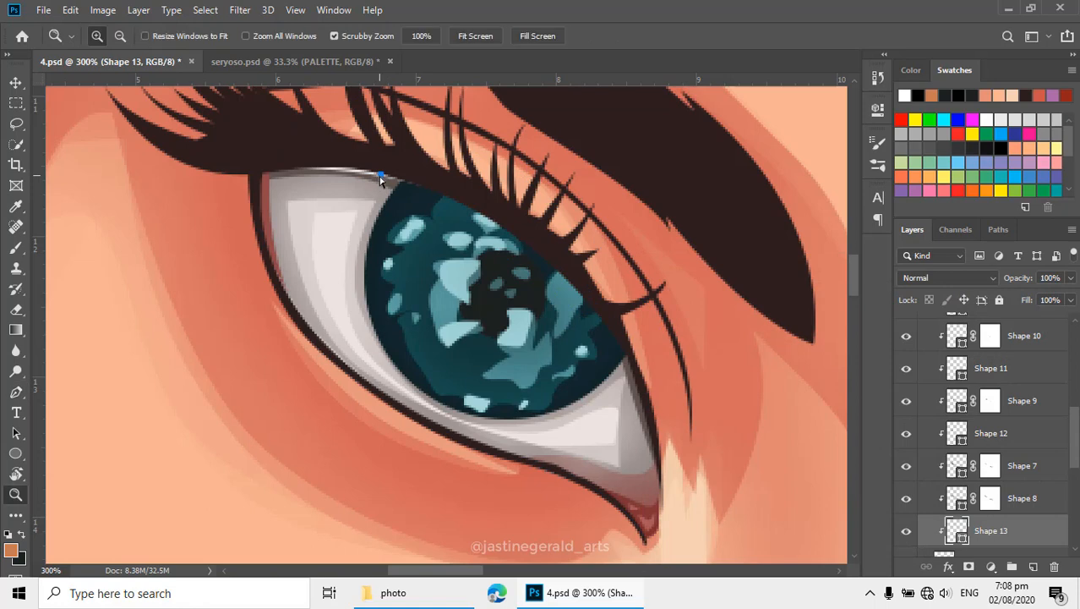
key(ctrl+z)
- Reshape the upper-lid curve of the BASE eye-white shape on the left-hand eye and finish editing the path
click(973, 530)
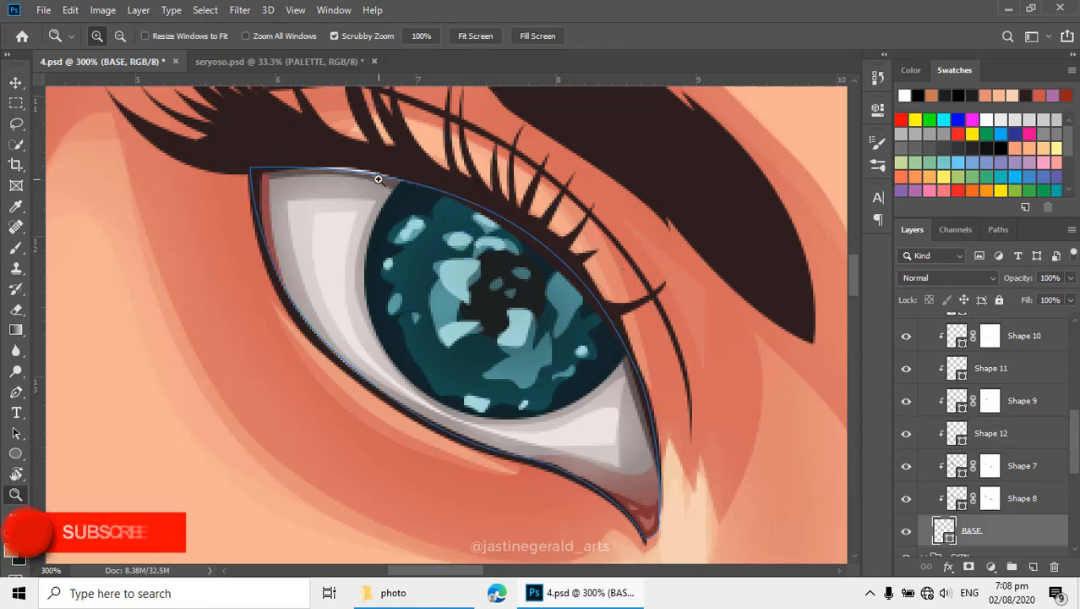
click(380, 227)
key(p)
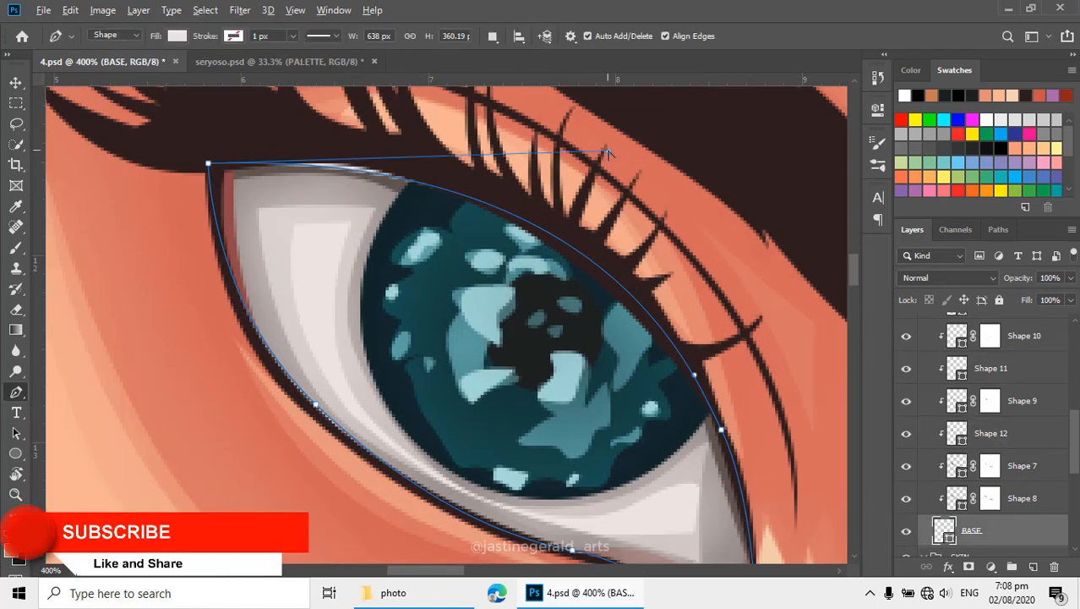
drag(608, 151, 589, 139)
key(Return)
key(Return)
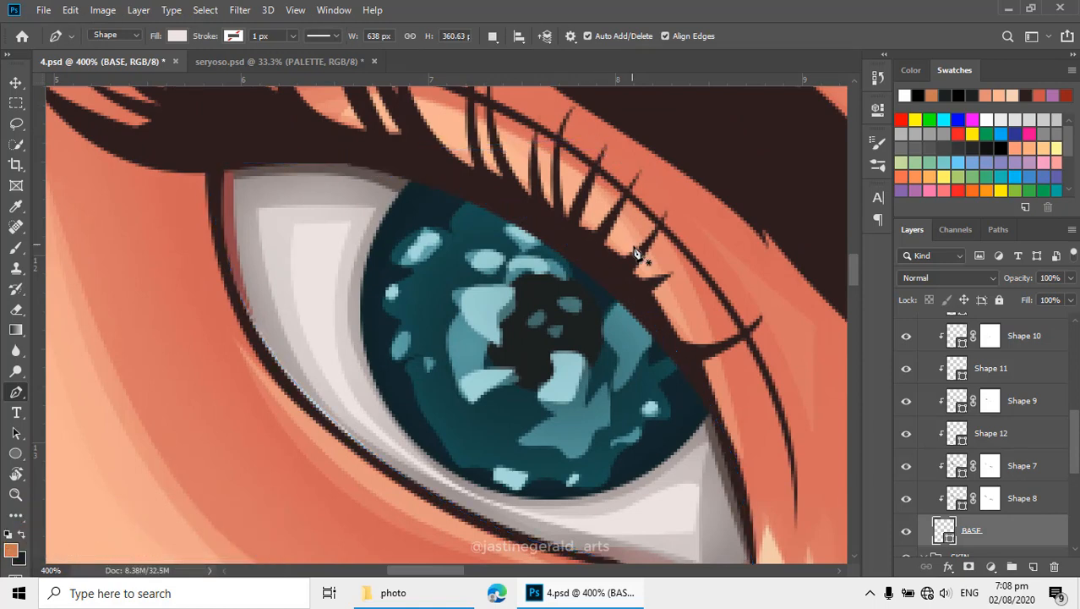
- Refine Shape 12's lower edge beside the iris and extend its end point toward the inner corner, making the shape about 175 px high
scroll(602, 308, down, 5)
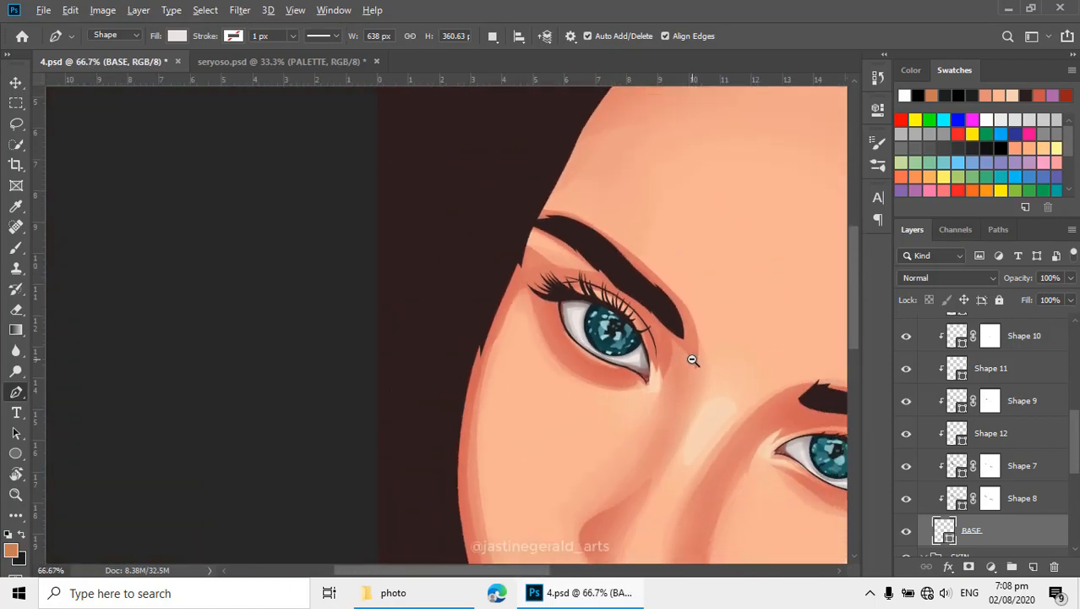
scroll(596, 263, up, 5)
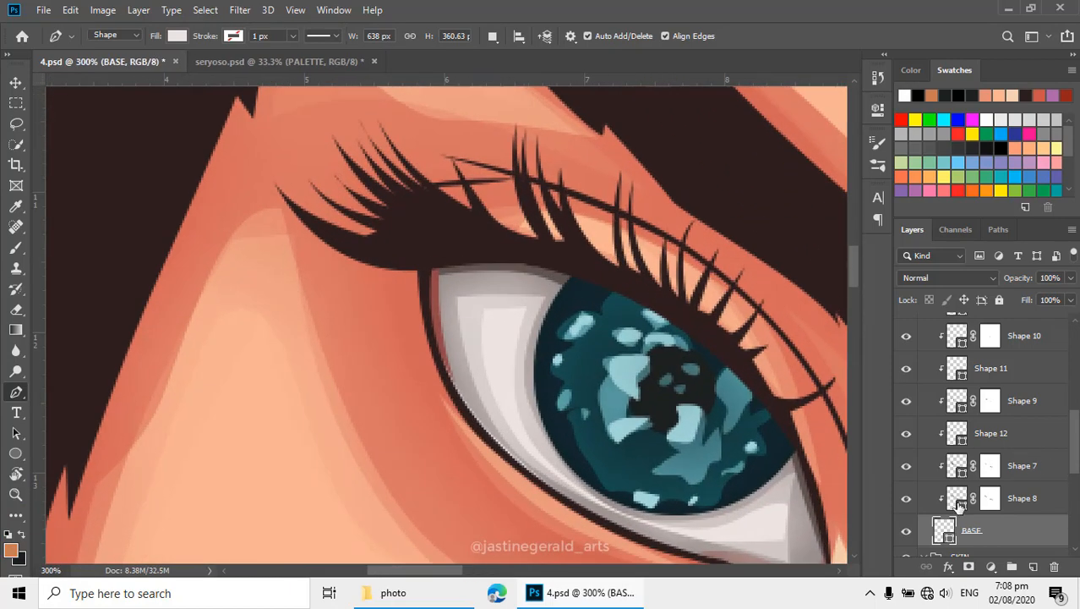
click(959, 503)
click(960, 466)
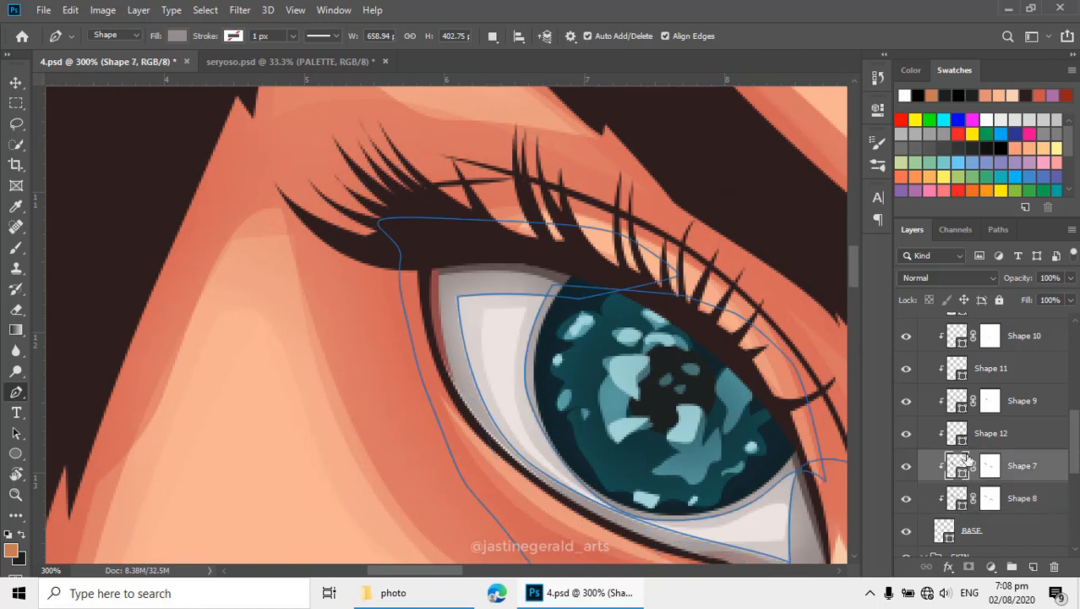
click(954, 438)
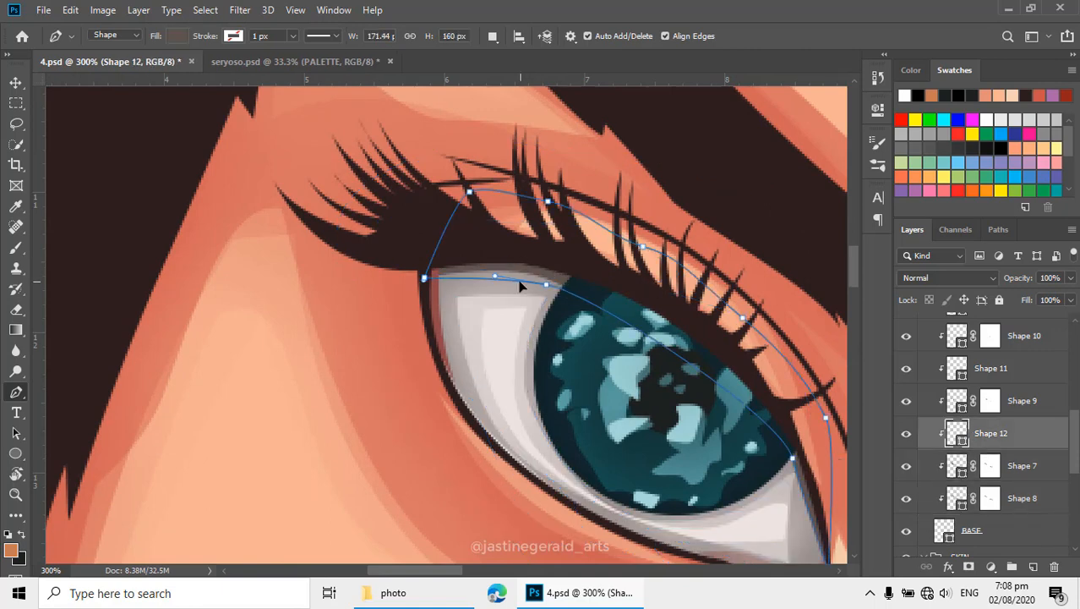
click(544, 286)
drag(669, 363, 483, 234)
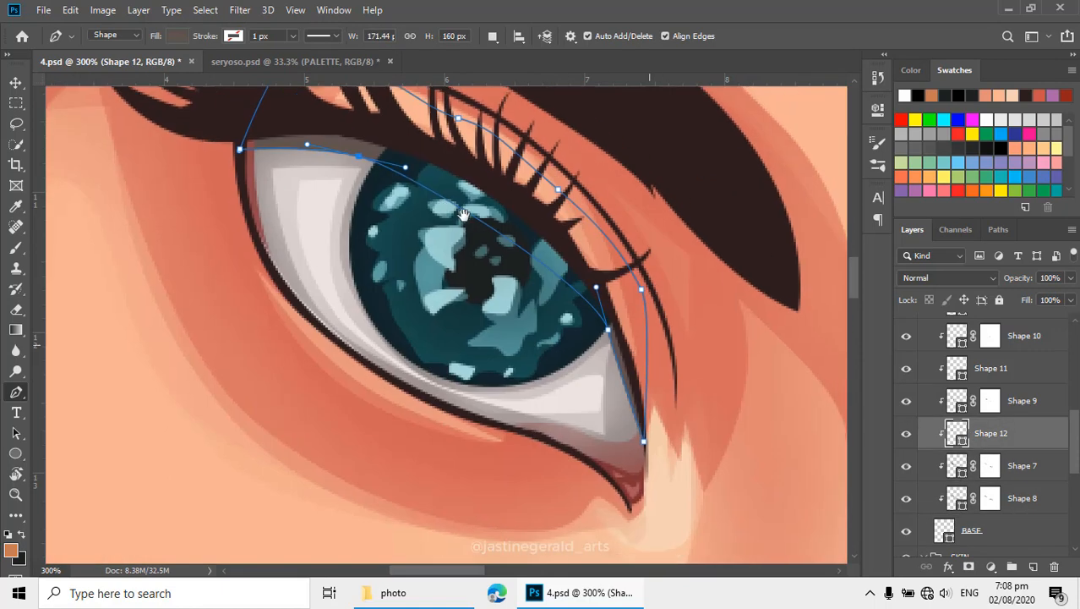
drag(608, 335, 604, 335)
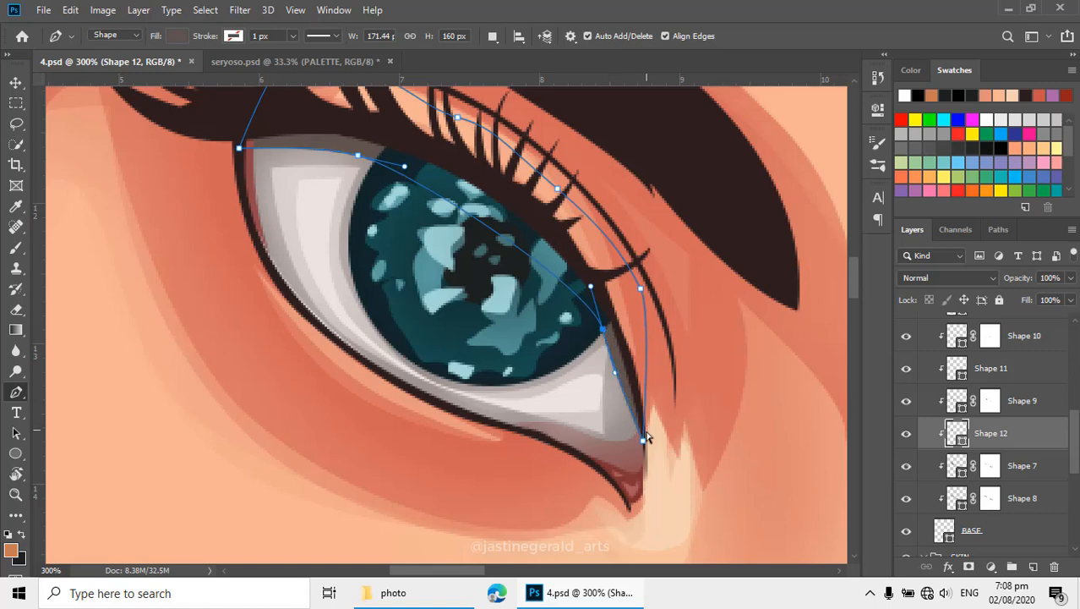
drag(642, 440, 644, 470)
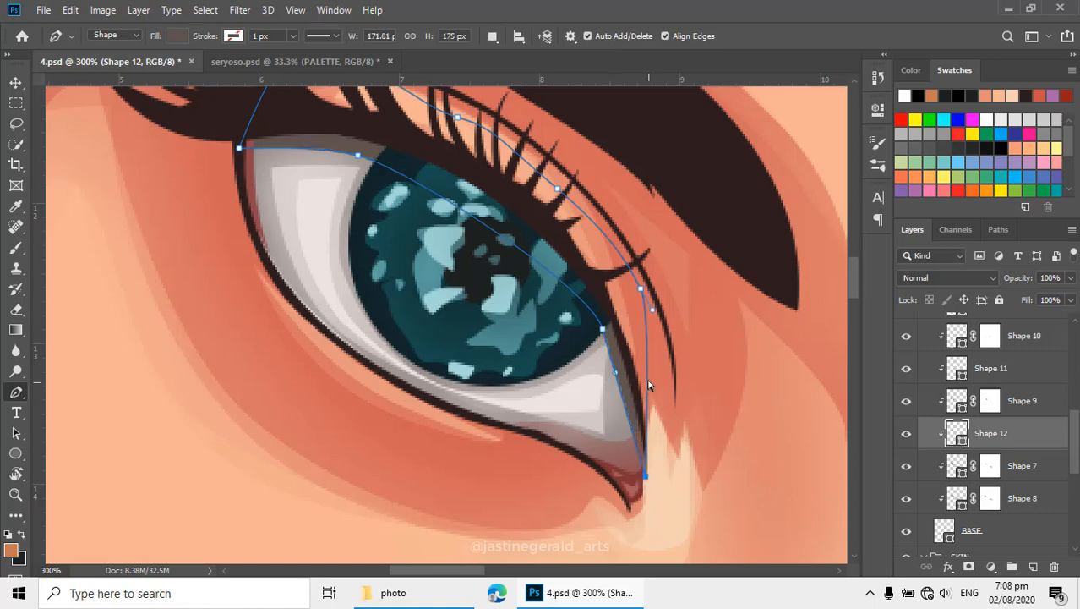
alt+click(682, 349)
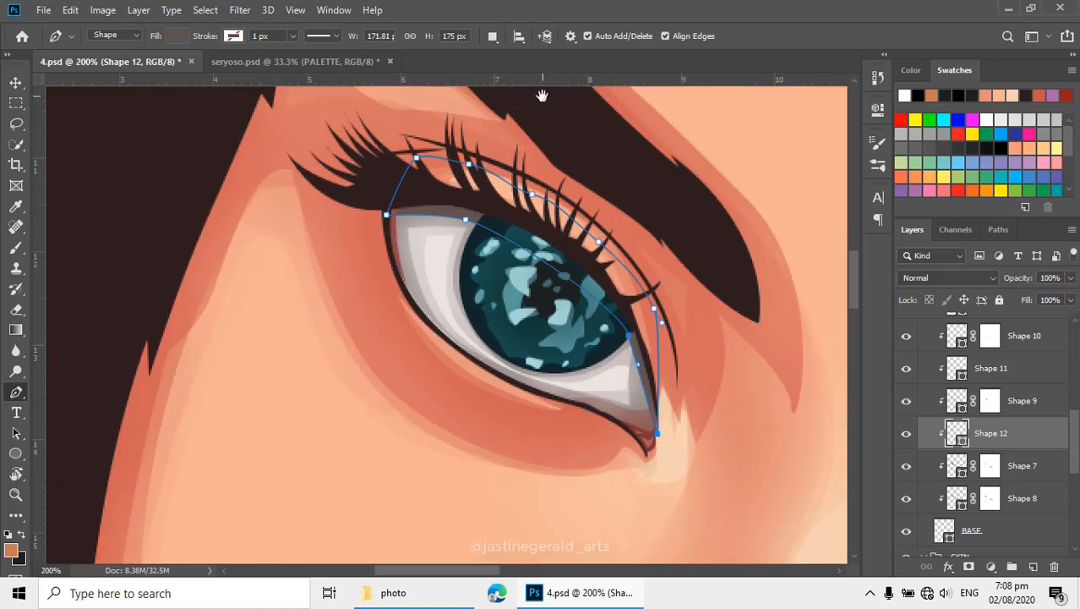
- Start a combined path in Shape 12 on the right-hand eye, curving beneath the upper lid from the inner corner around the outer corner
click(493, 36)
click(521, 71)
drag(699, 325, 538, 167)
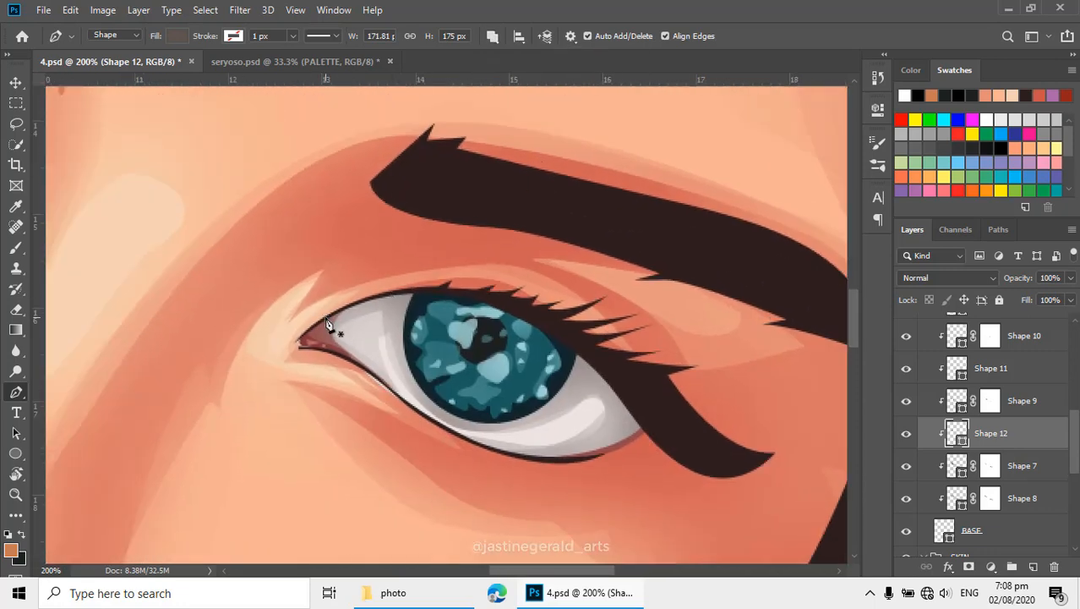
drag(452, 315, 468, 317)
drag(616, 407, 632, 443)
click(622, 450)
click(665, 423)
drag(654, 401, 646, 390)
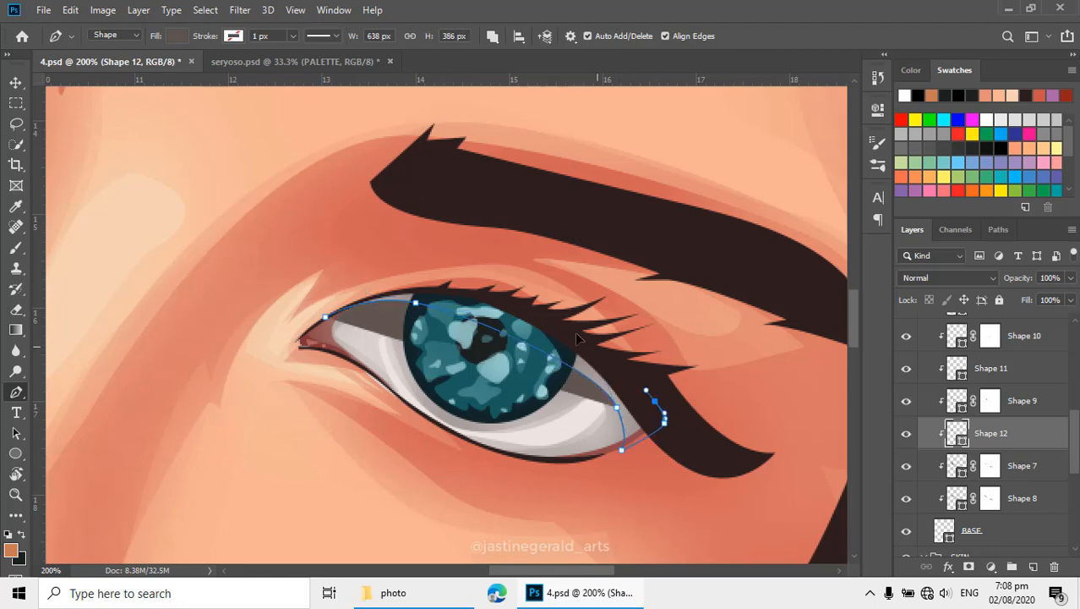
- Close the right-hand lid-shadow path over the lashes back to the inner corner and finish it, making Shape 12 about 638 by 386 px
click(614, 363)
drag(546, 323, 524, 311)
click(509, 304)
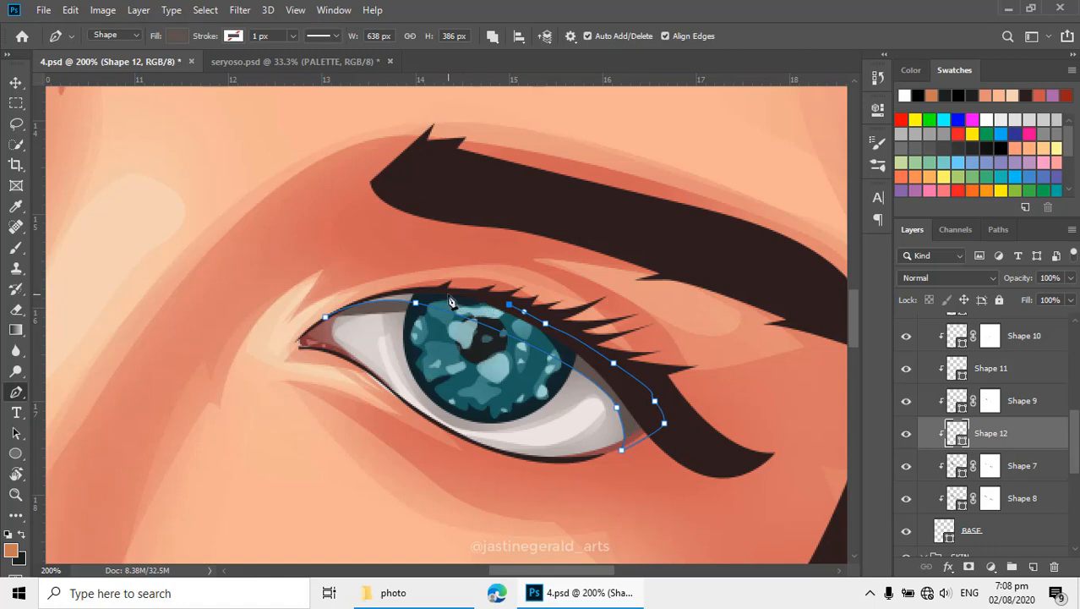
drag(422, 287, 370, 293)
click(325, 317)
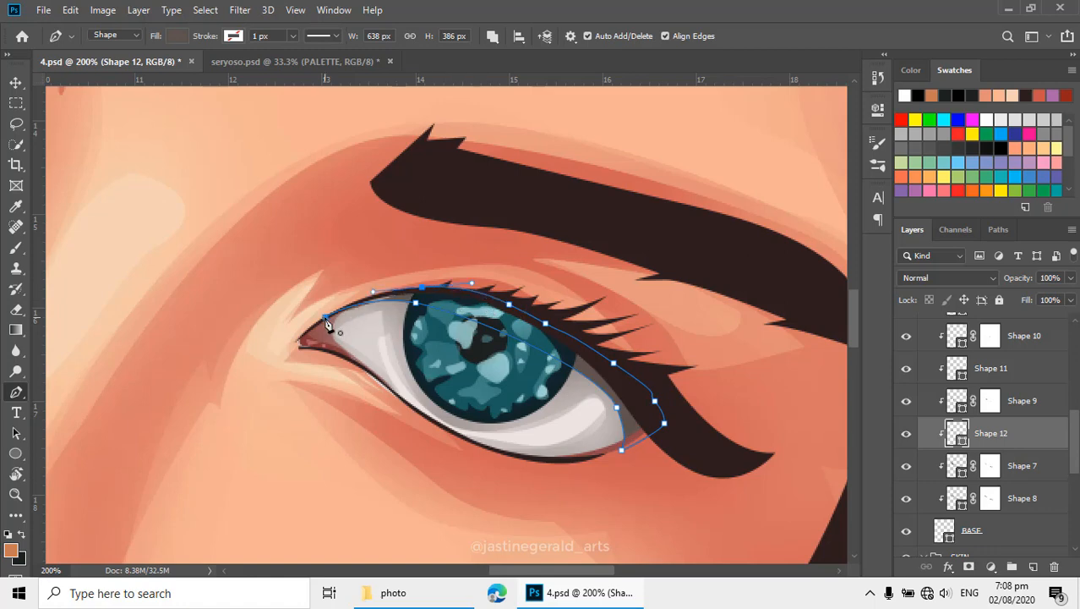
key(Return)
key(Return)
- Examine the lid shadows on both eyes up close and within the whole face
alt+click(466, 343)
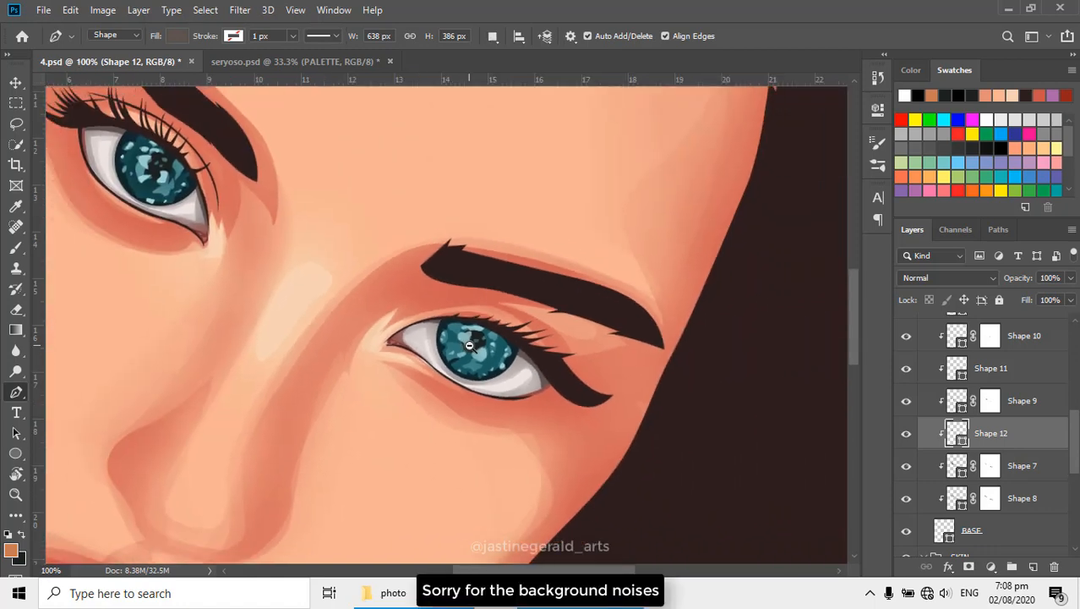
alt+click(466, 343)
alt+click(466, 343)
drag(378, 328, 518, 368)
alt+click(517, 363)
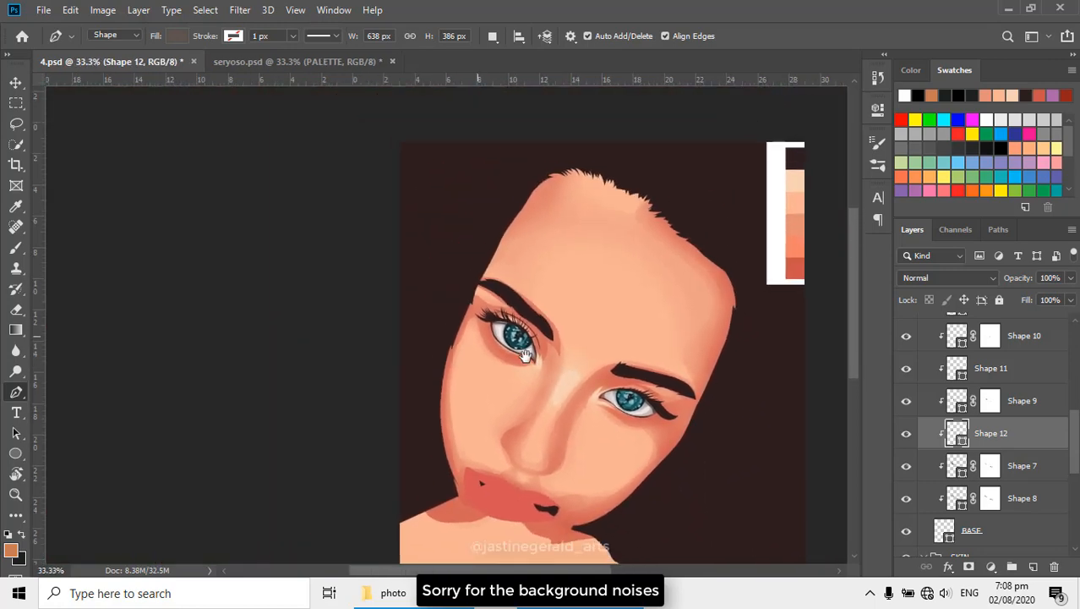
ctrl+click(509, 318)
ctrl+click(509, 318)
ctrl+click(509, 318)
ctrl+click(509, 318)
ctrl+click(509, 318)
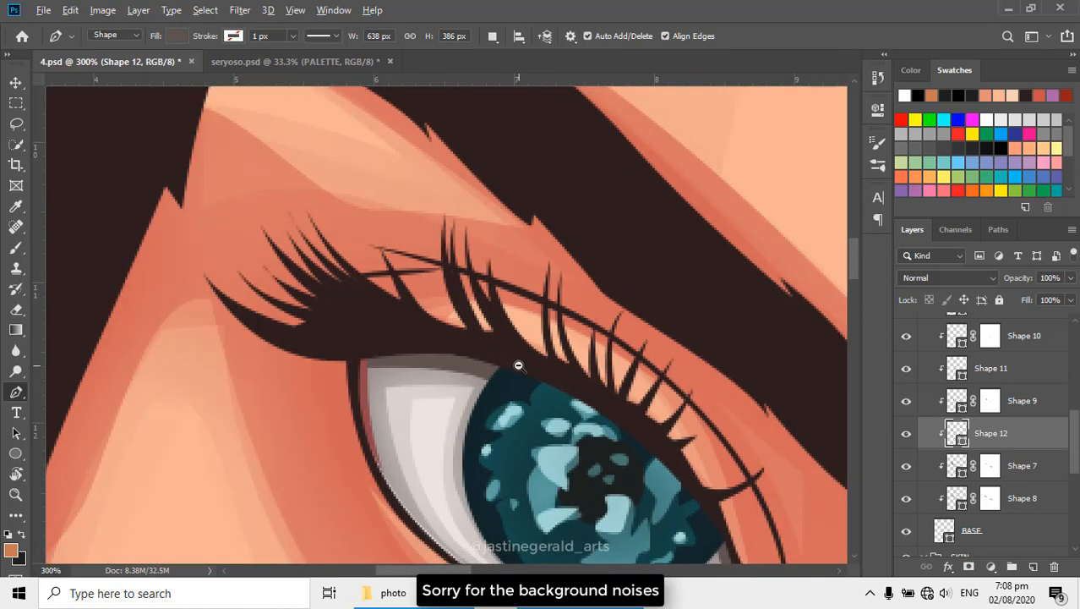
alt+click(518, 364)
alt+click(518, 364)
alt+click(519, 365)
drag(635, 478, 467, 225)
drag(564, 315, 575, 329)
alt+click(576, 329)
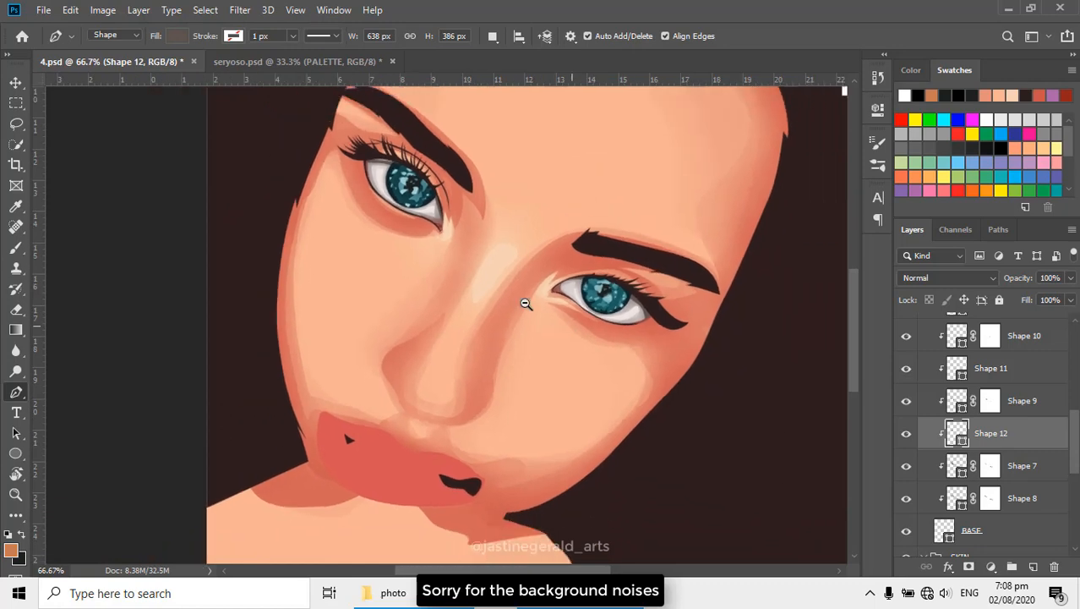
- Save the portrait document 4.psd
alt+click(518, 301)
key(ctrl+s)
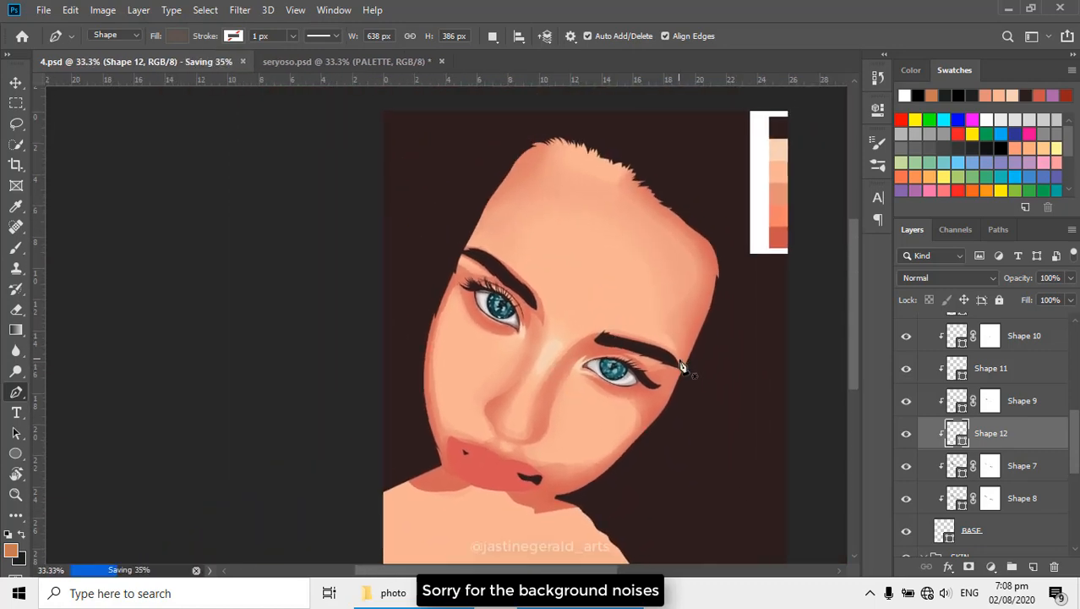
- Compare the finished eyes with the reference photo by showing the Background copy layer and hiding it again
scroll(687, 366, down, 3)
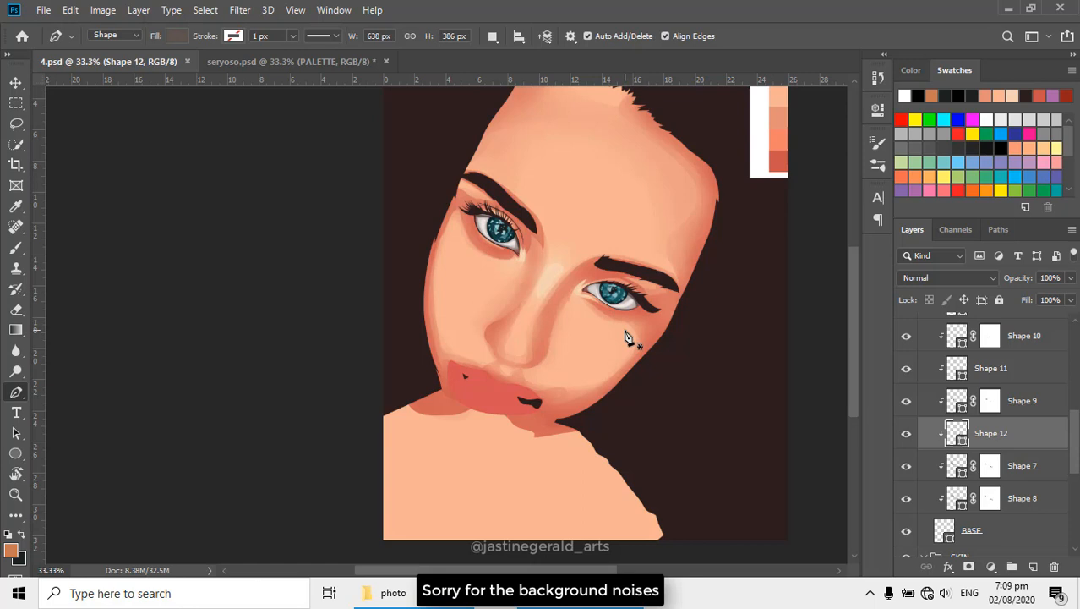
scroll(626, 340, up, 2)
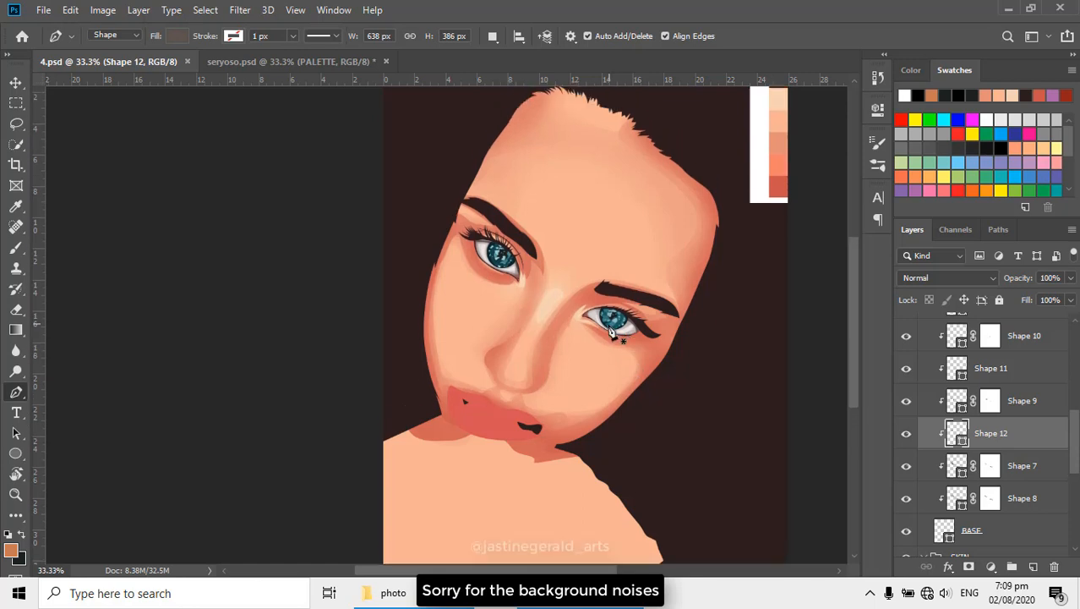
scroll(582, 392, down, 1)
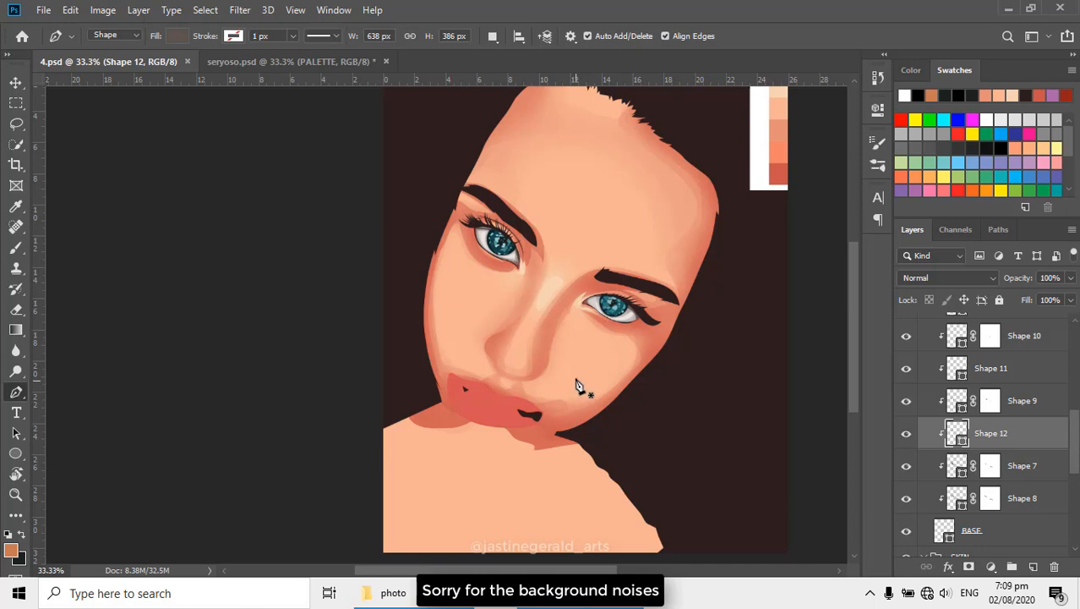
scroll(936, 416, up, 6)
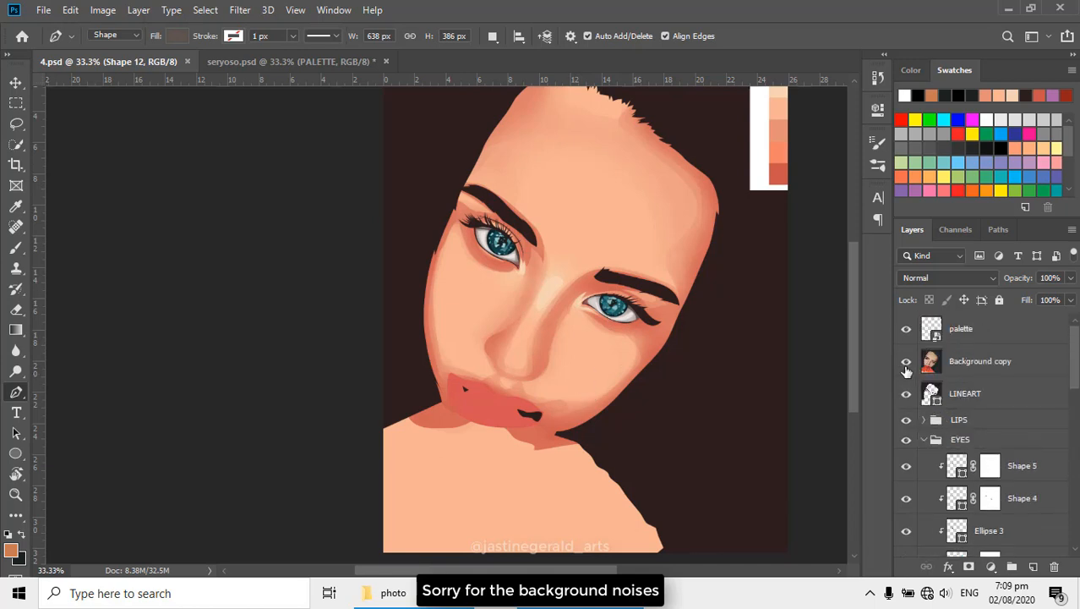
click(907, 367)
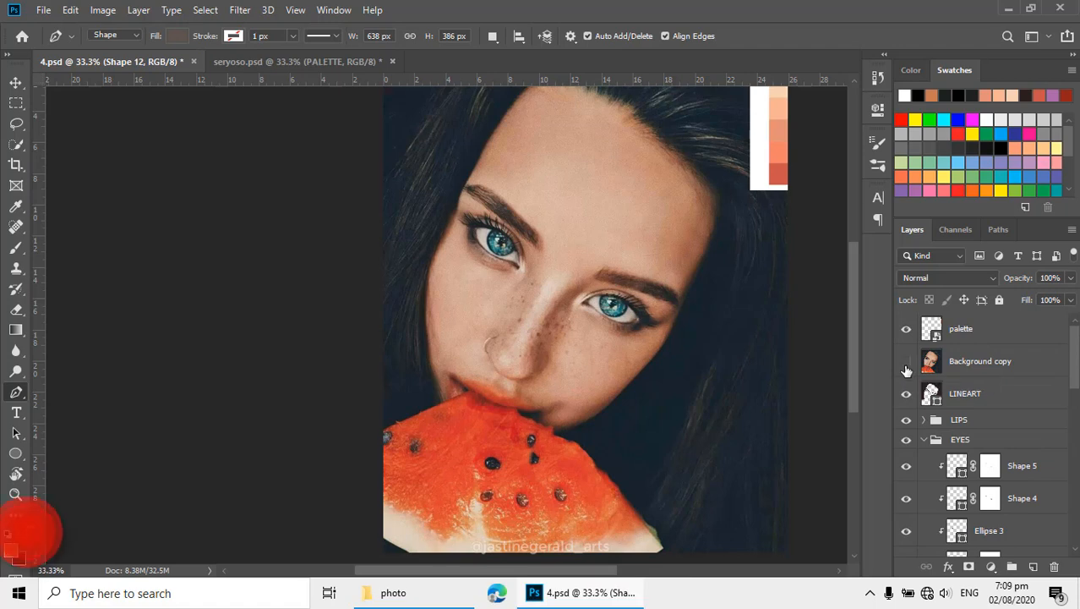
click(906, 366)
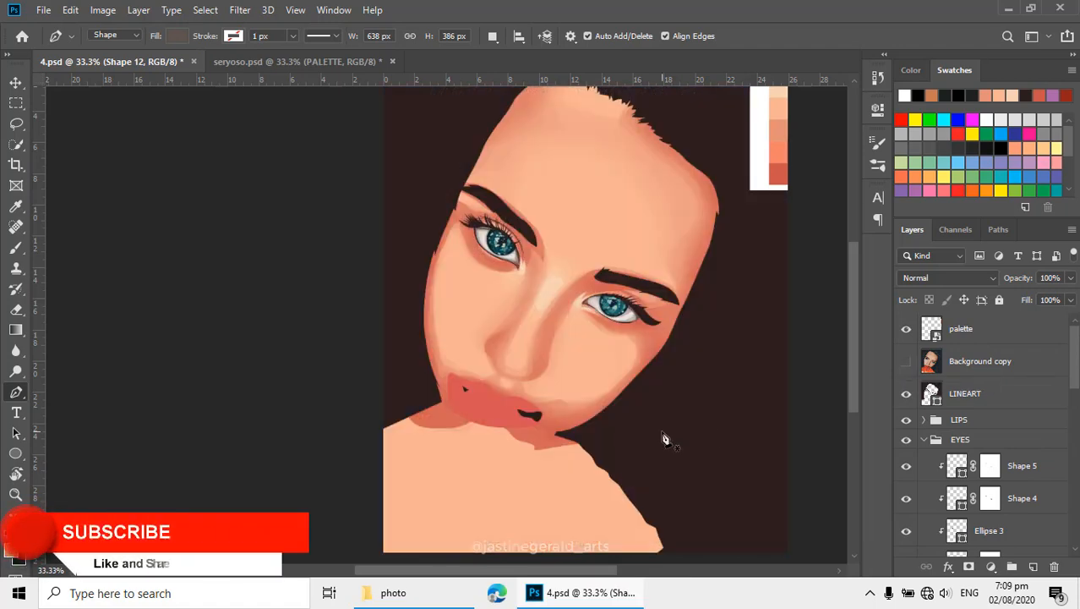